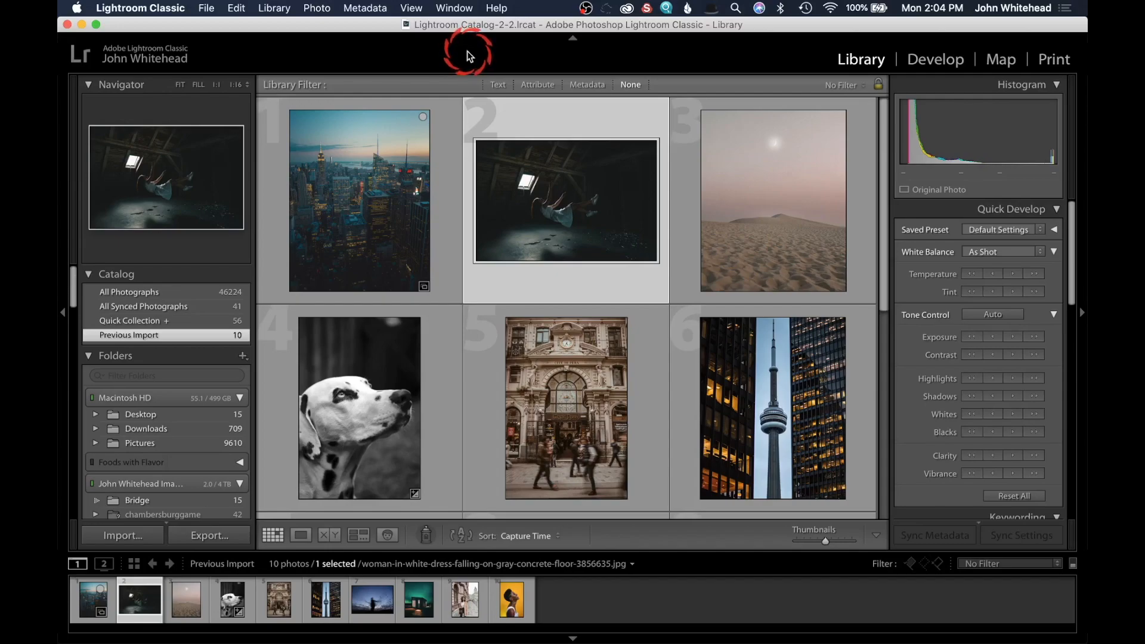
- Select the city sunset photo and review the automatic XMP writing option in the catalog's metadata settings
left_click(369, 202)
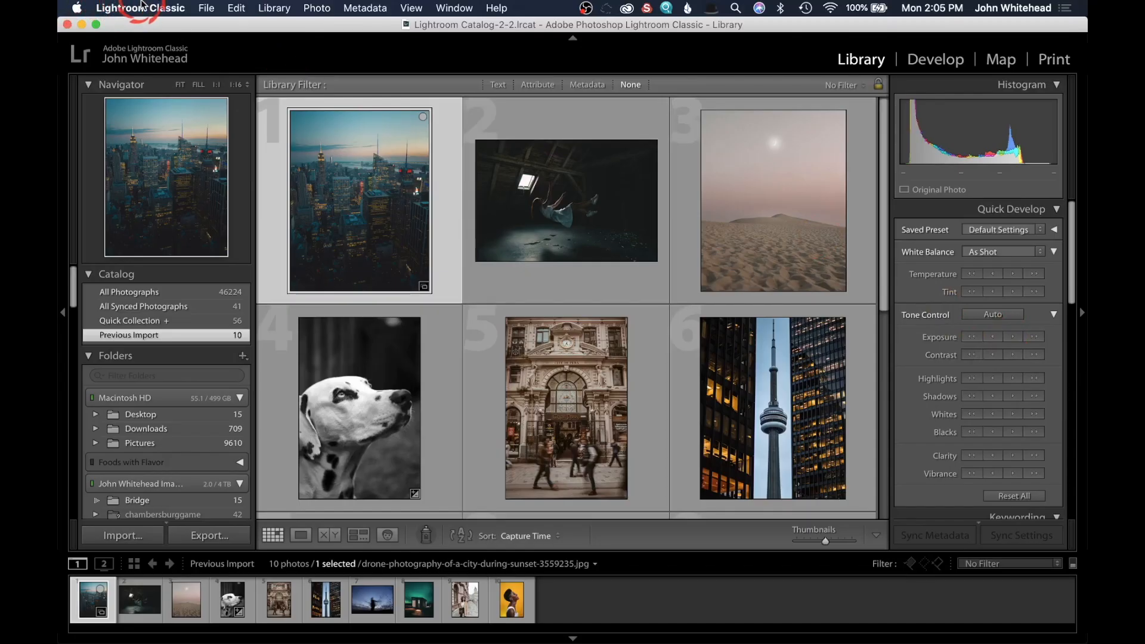
left_click(142, 6)
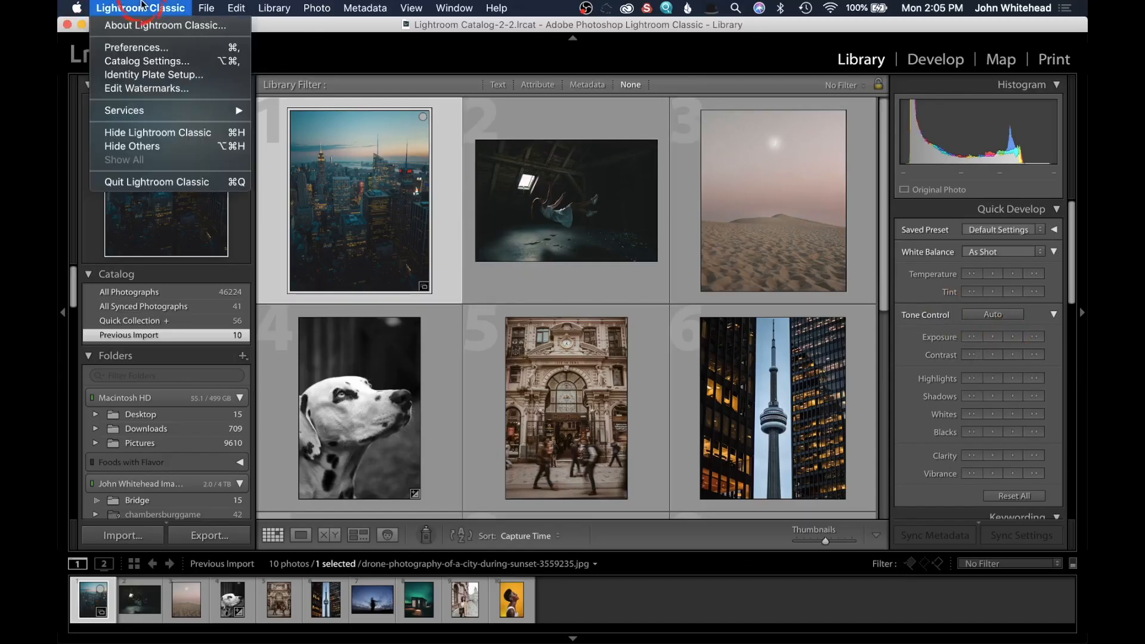
left_click(157, 61)
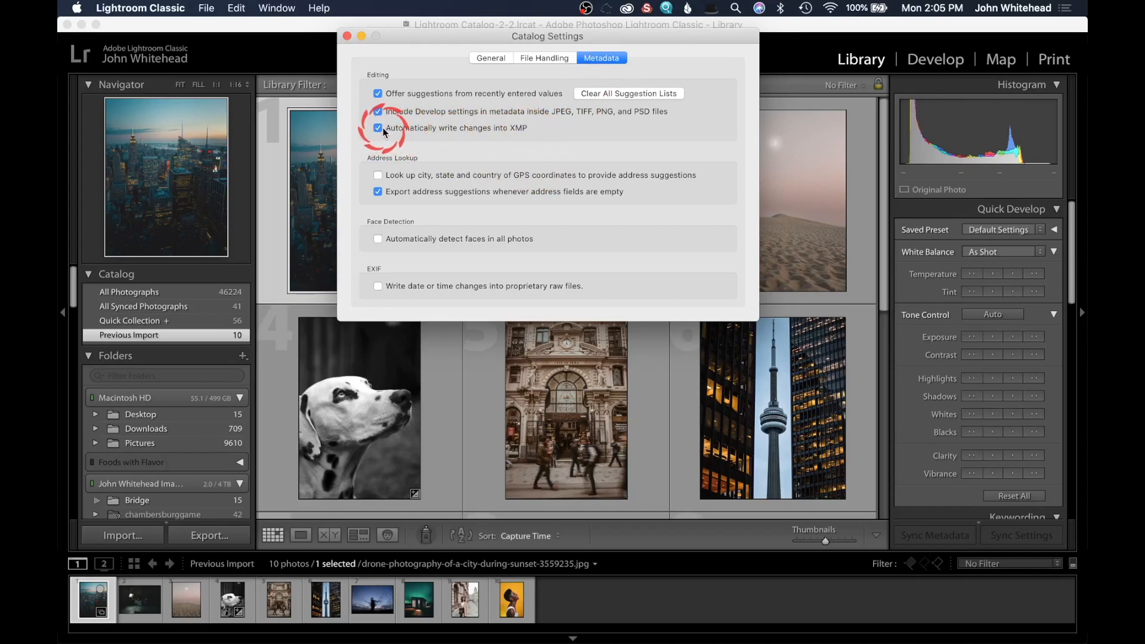
left_click(345, 36)
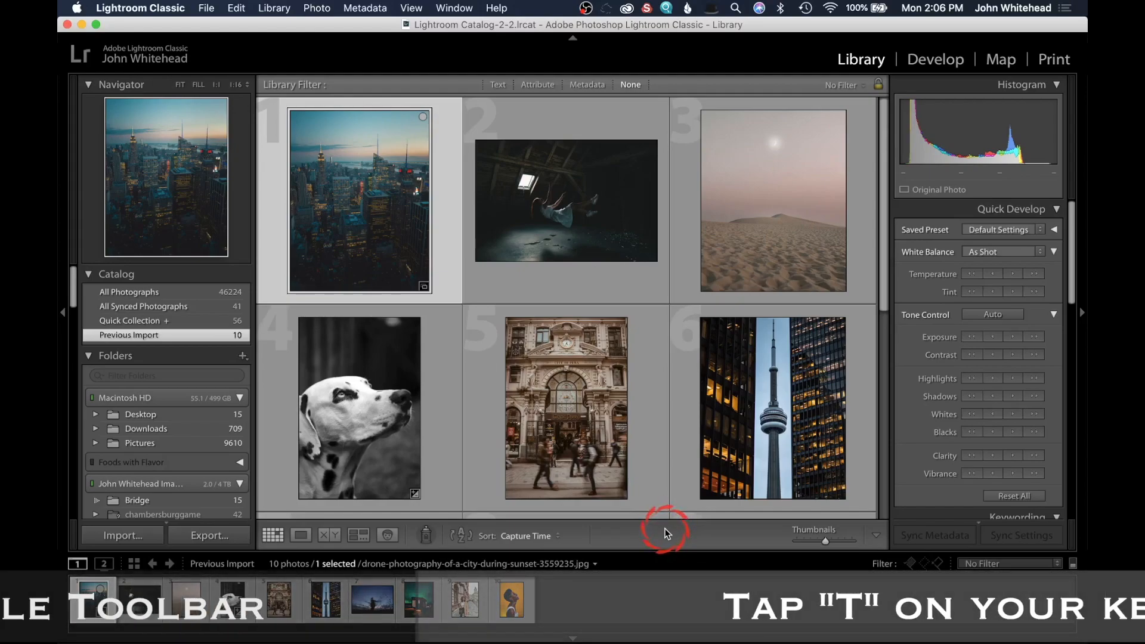
- Hide the toolbar beneath the photo grid and show it again
key("t")
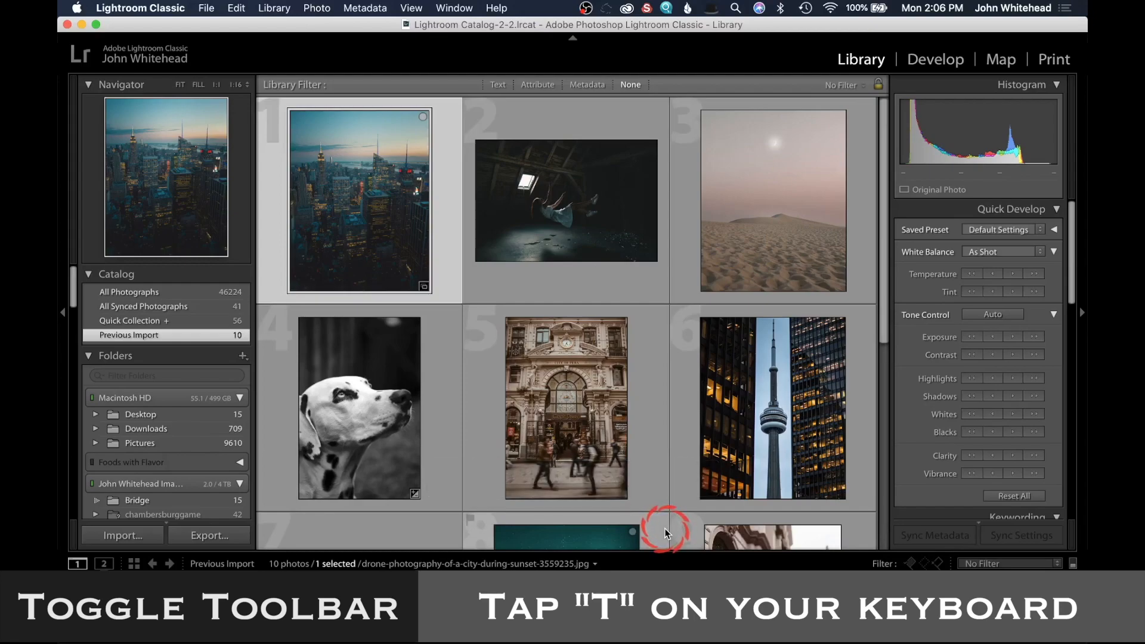
key("t")
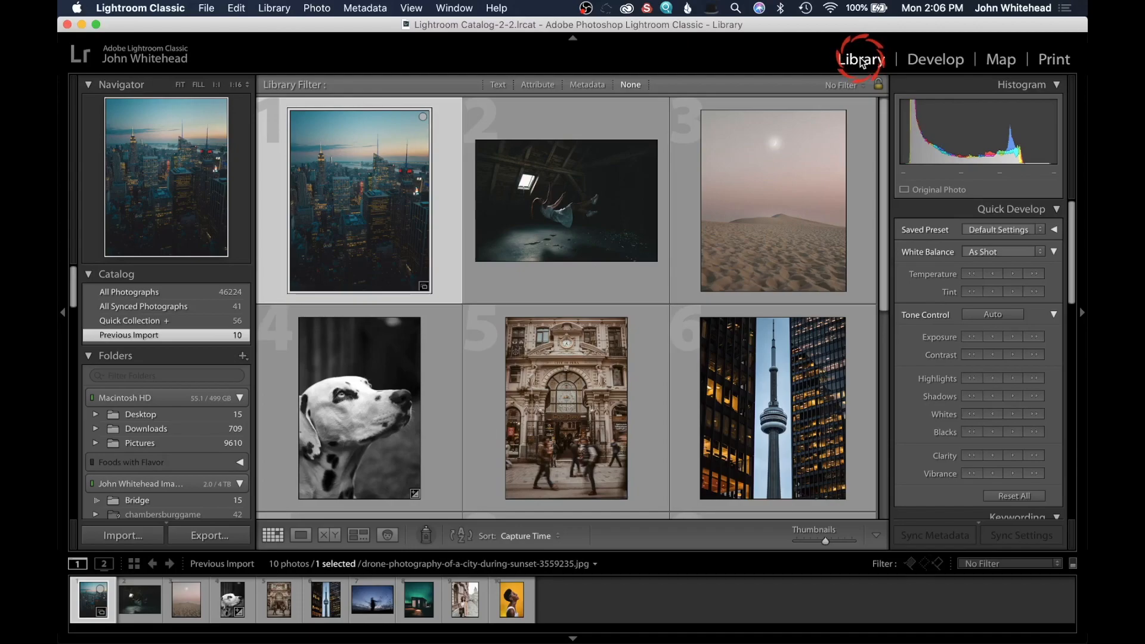
- Add the Slideshow module to the module picker and remove it again
right_click(861, 62)
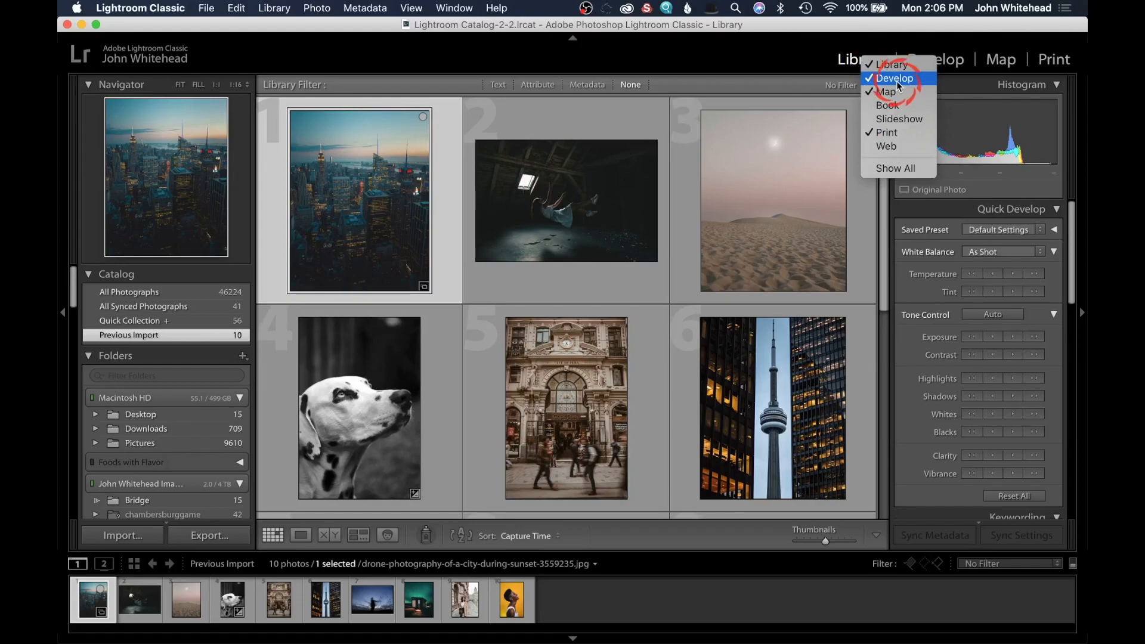
left_click(871, 123)
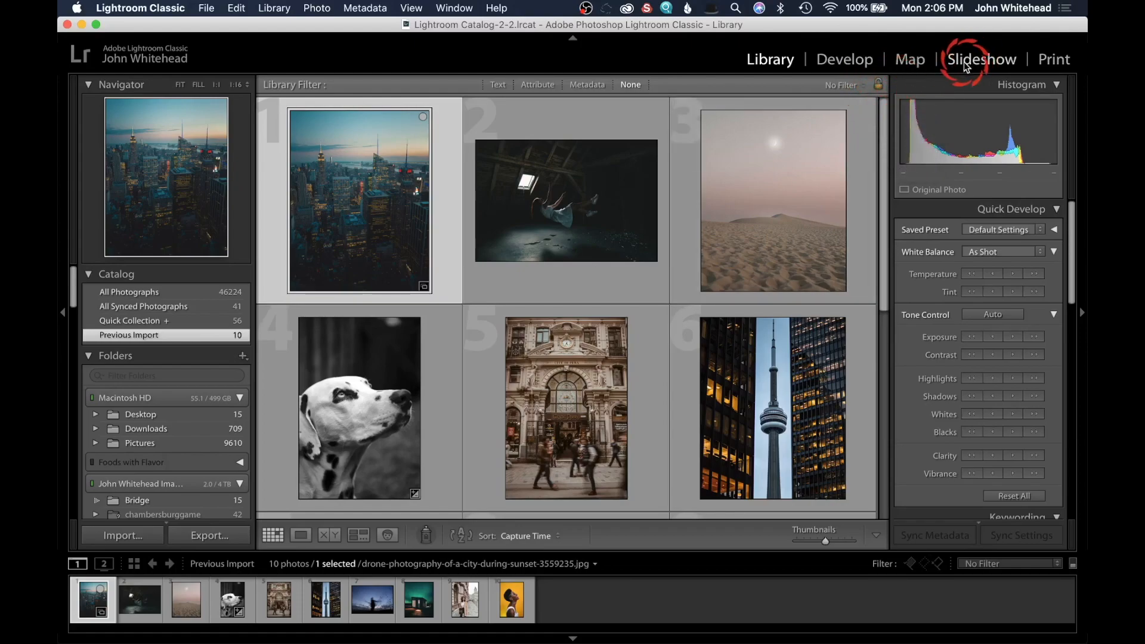
right_click(926, 61)
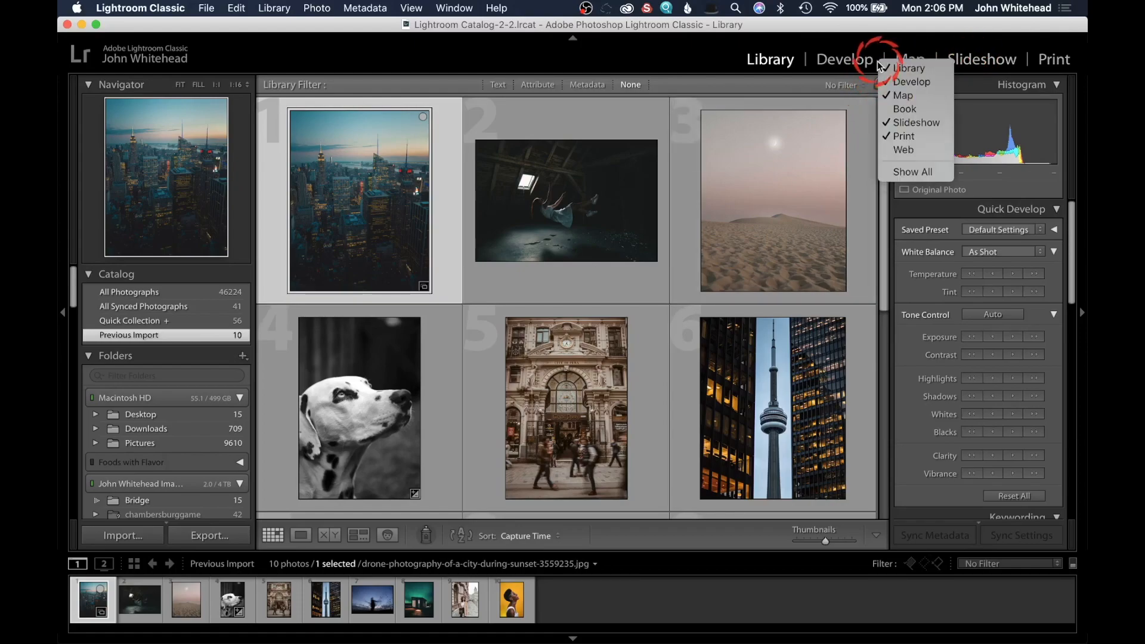
left_click(917, 124)
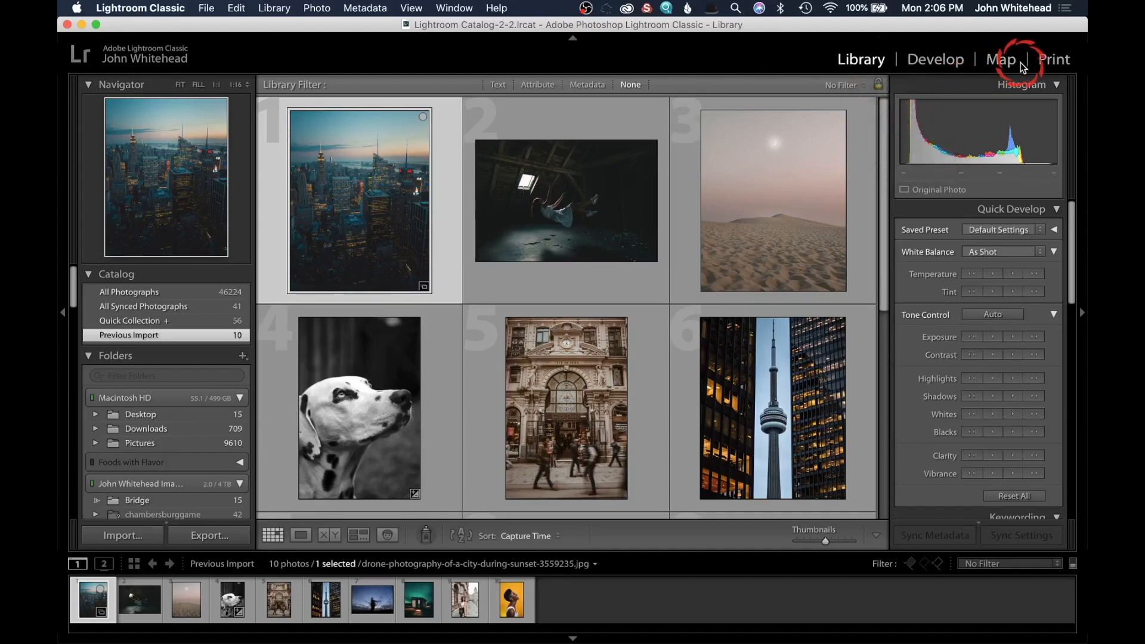
- Review the visibility options for the Catalog, Folders, Collections and Publish Services panels
right_click(115, 275)
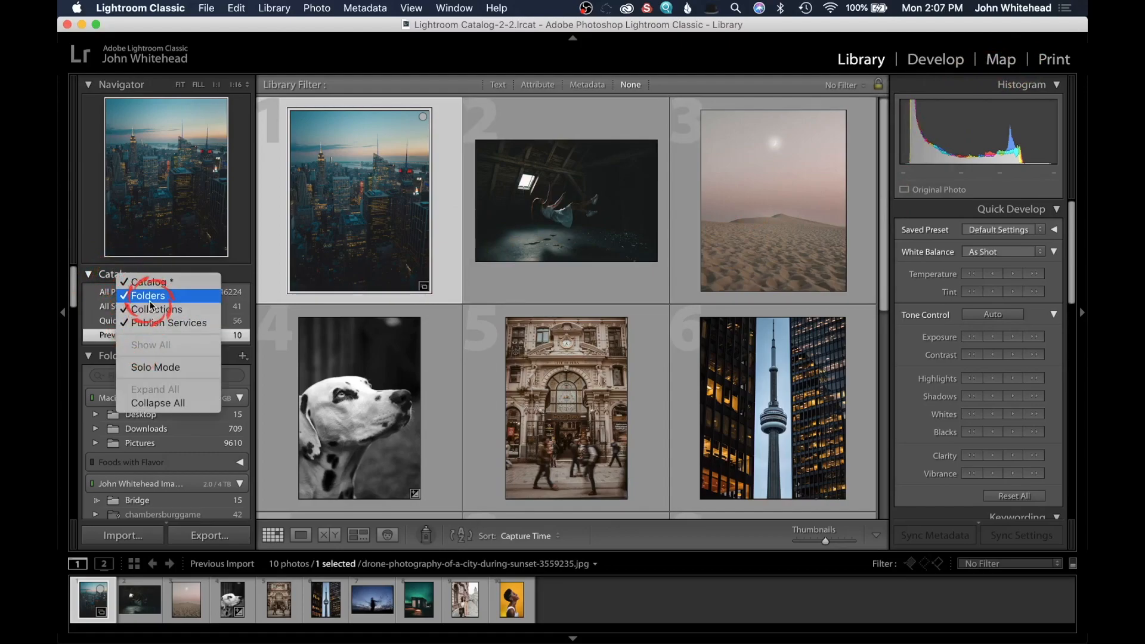
left_click(238, 252)
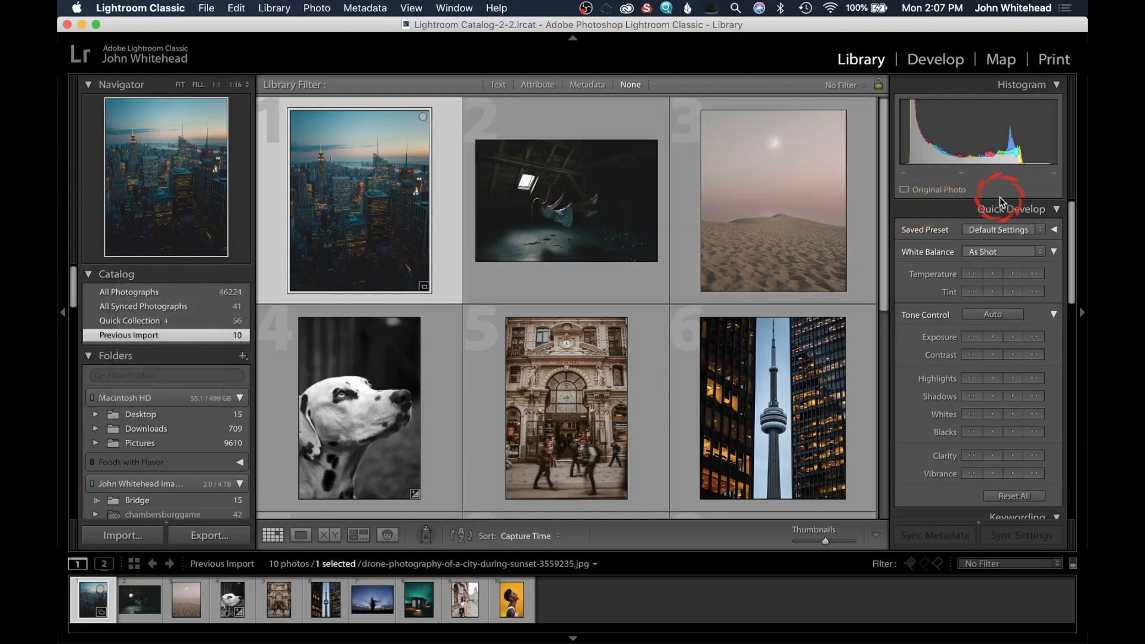
- Examine the Customize Develop Panel options and the adjustment panels in the Develop module, and return to the Library
left_click(952, 52)
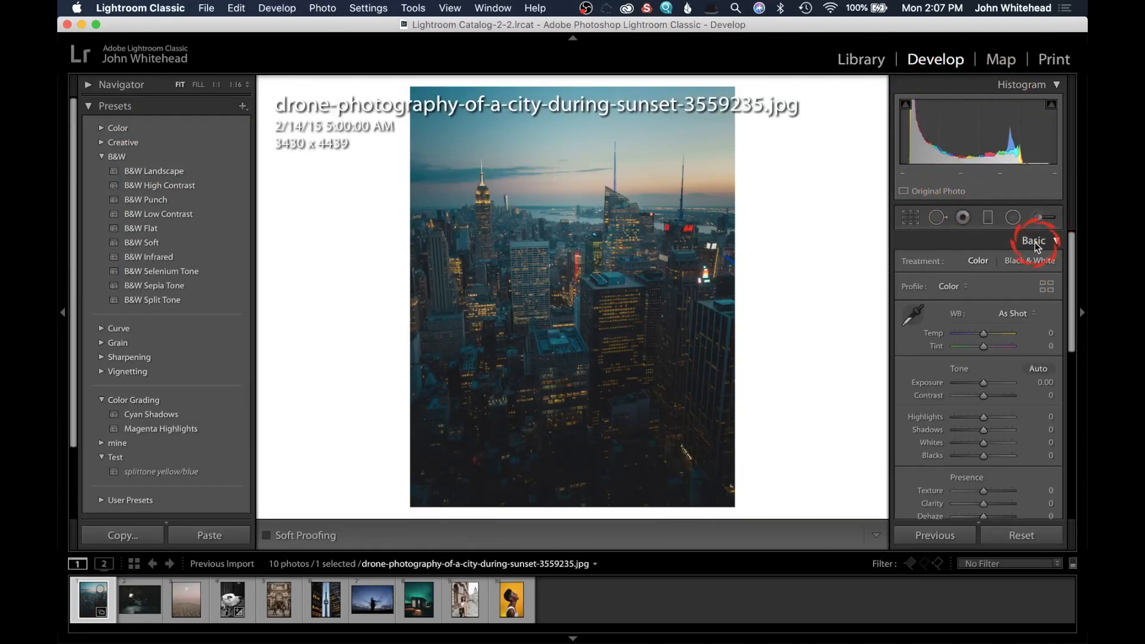
scroll(1036, 322, "down", 5)
scroll(1017, 277, "up", 5)
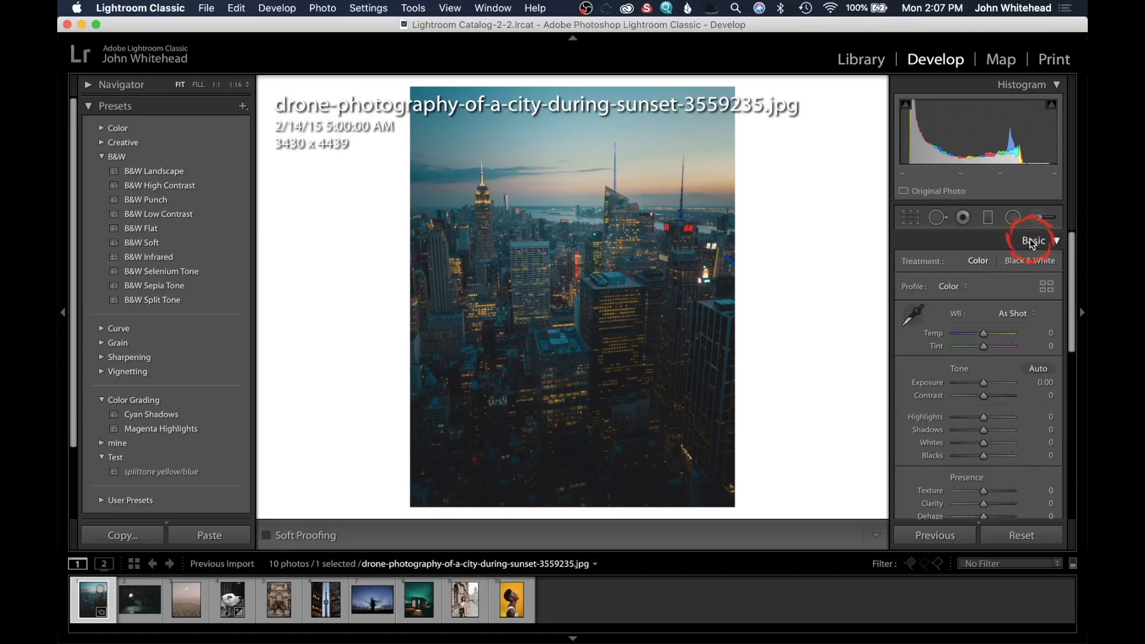
right_click(1033, 244)
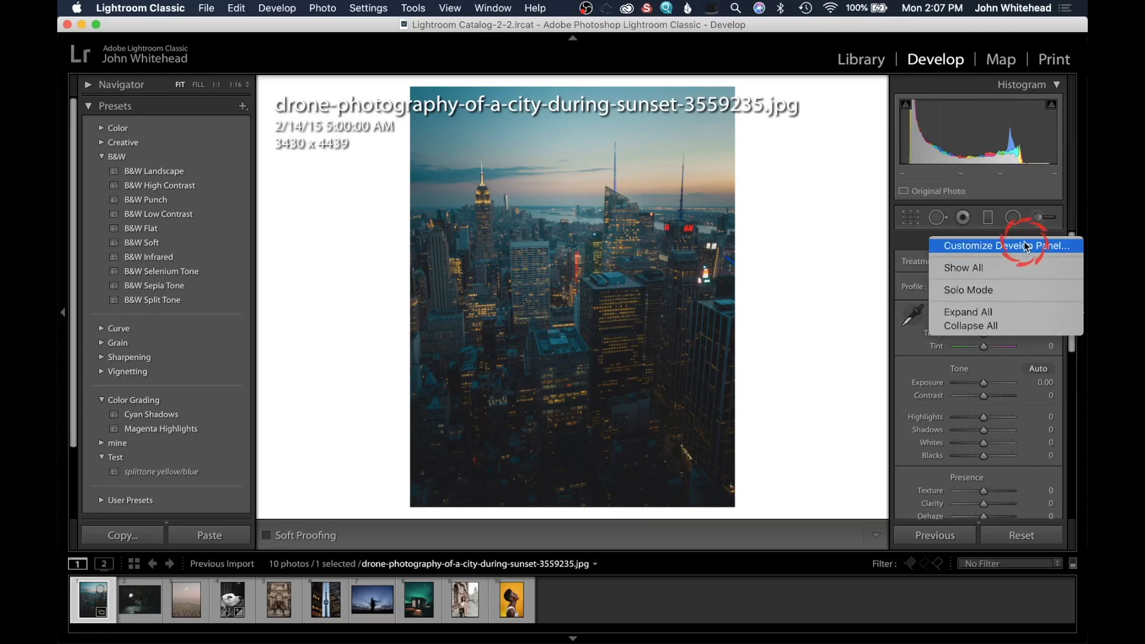
left_click(1027, 249)
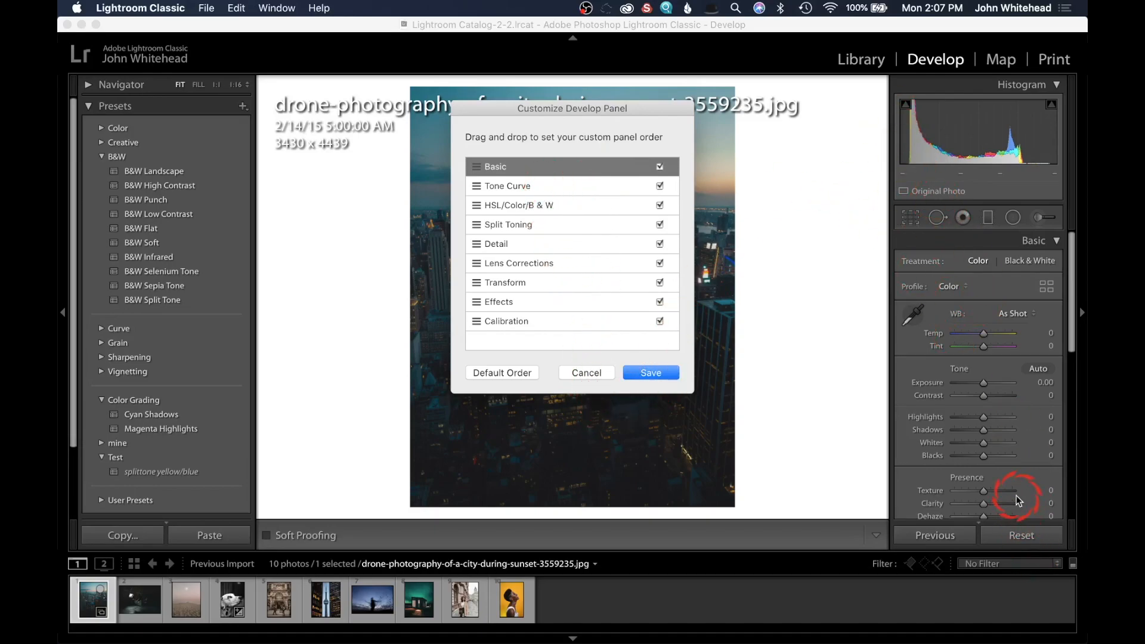
left_click(586, 374)
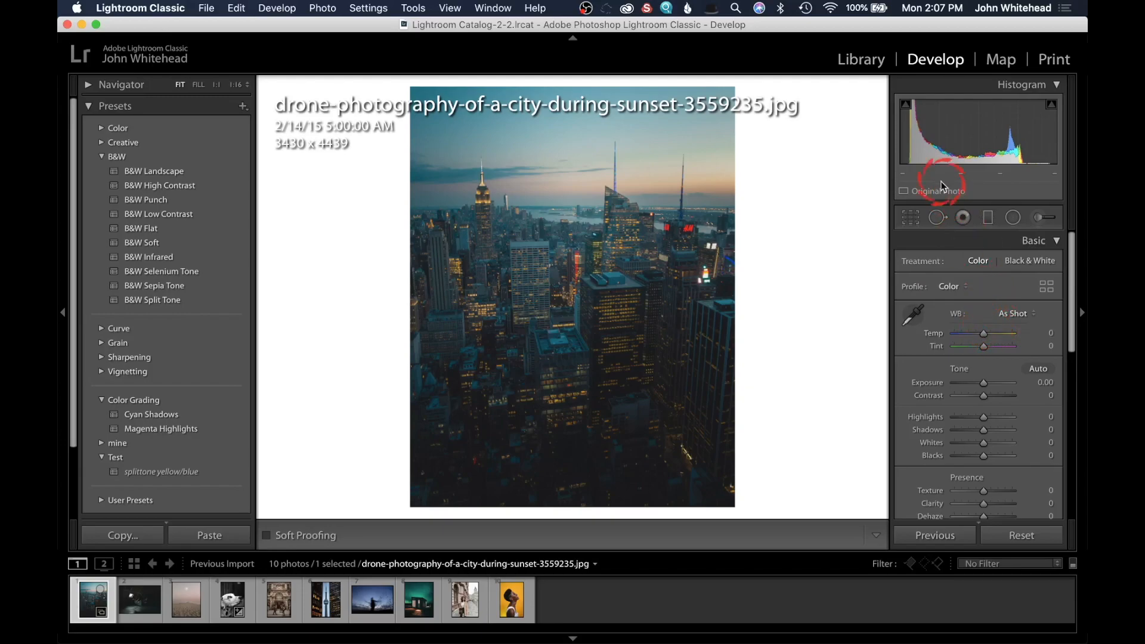
scroll(982, 402, "down", 15)
scroll(981, 401, "up", 15)
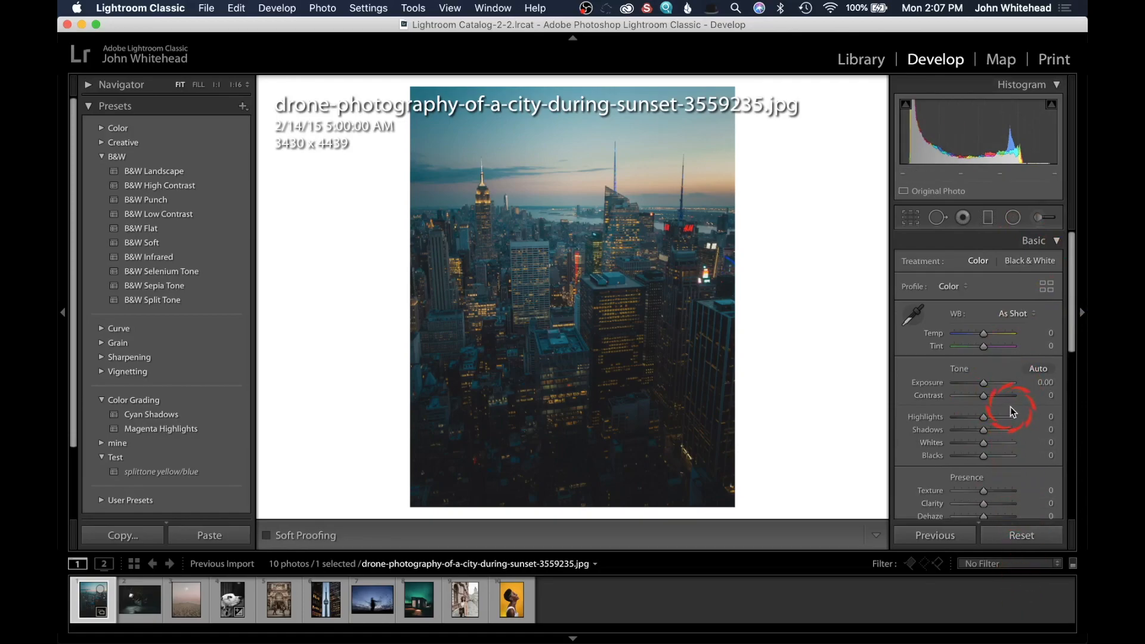
left_click(864, 58)
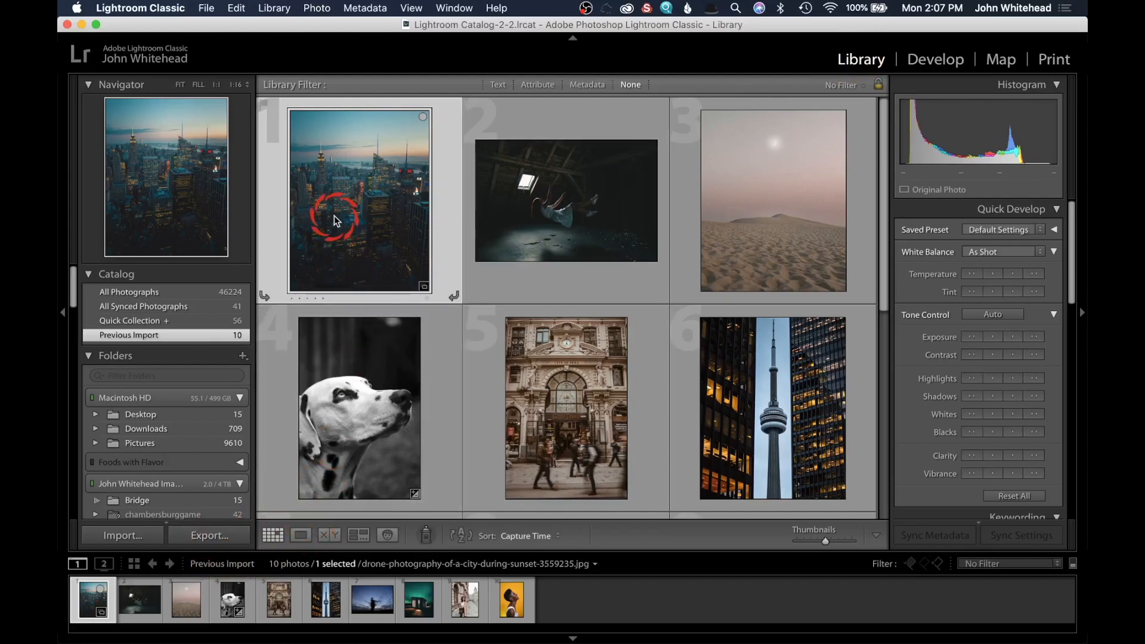
- Raise the city sunset photo's star rating step by step from one to five stars
mouse_move(334, 216)
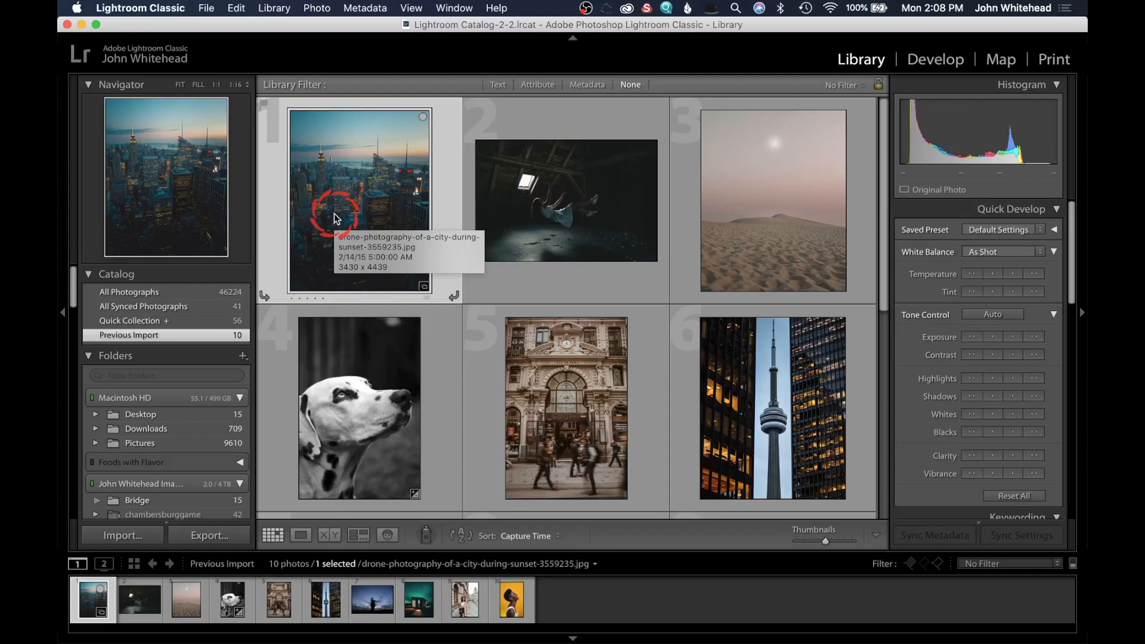
key("1")
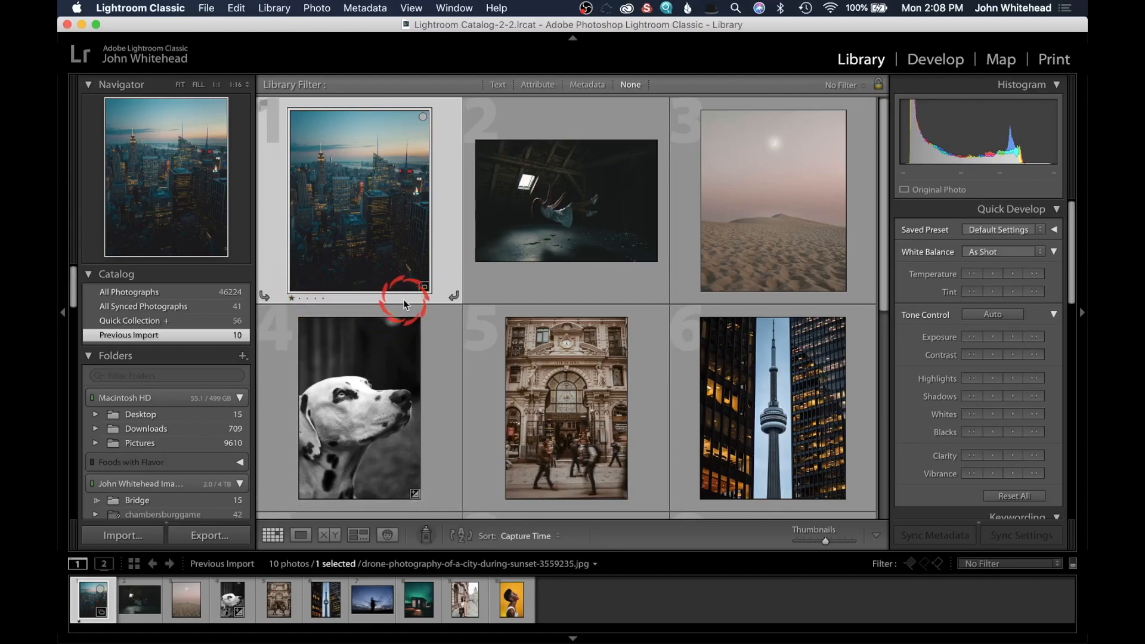
key("2")
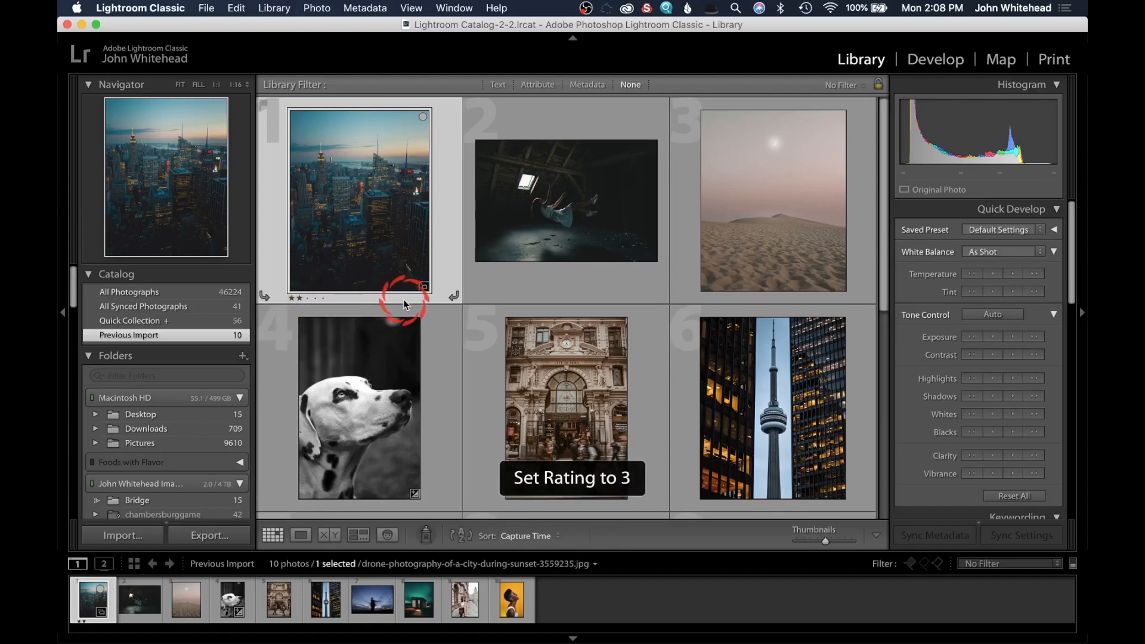
key("4")
key("5")
- Try the Red, Yellow, Green and Blue color labels on the city sunset photo and reset its label to None
key("6")
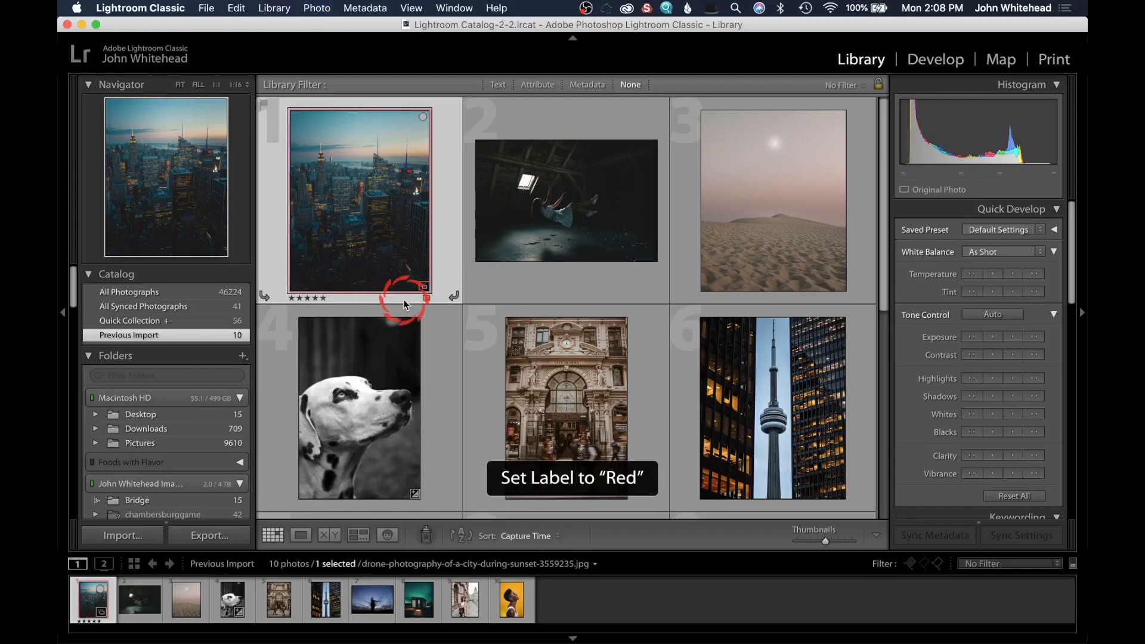
key("7")
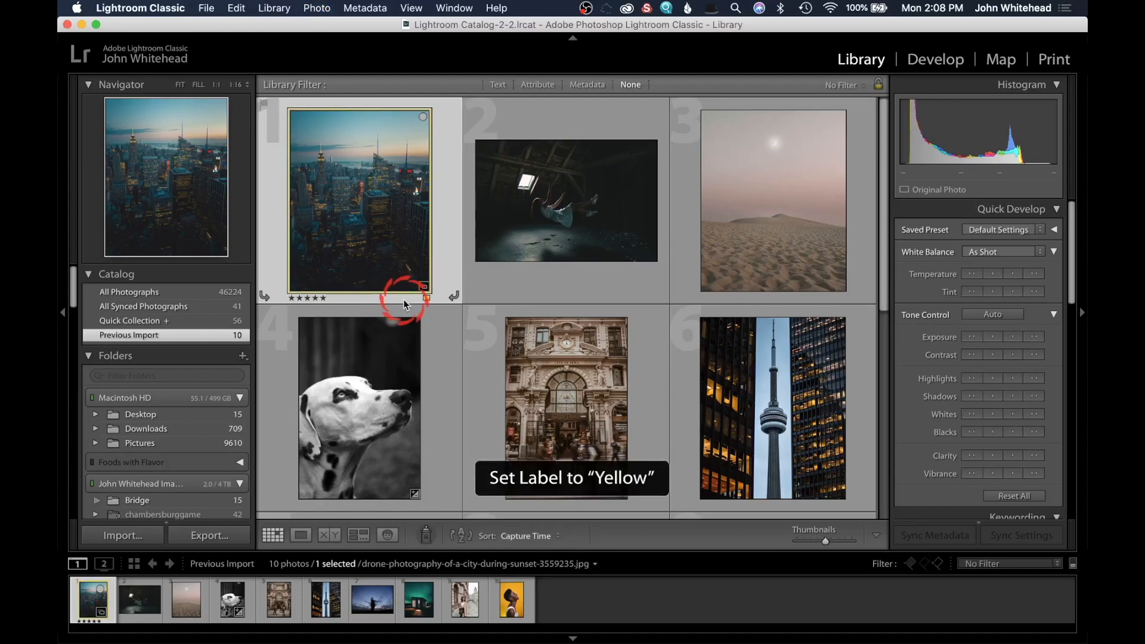
key("8")
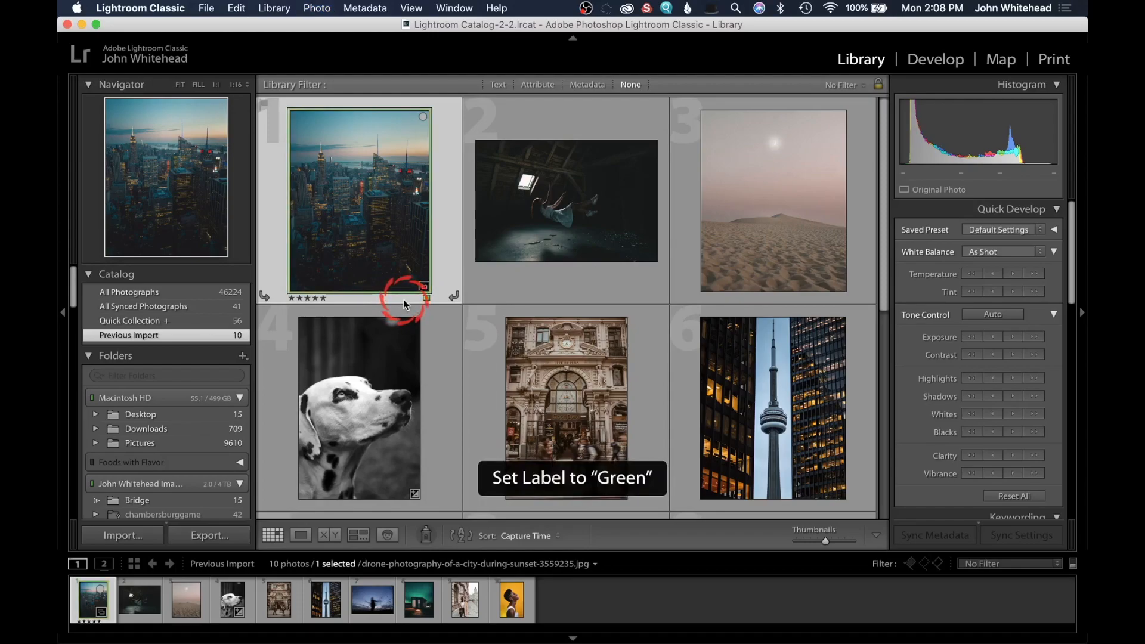
key("9")
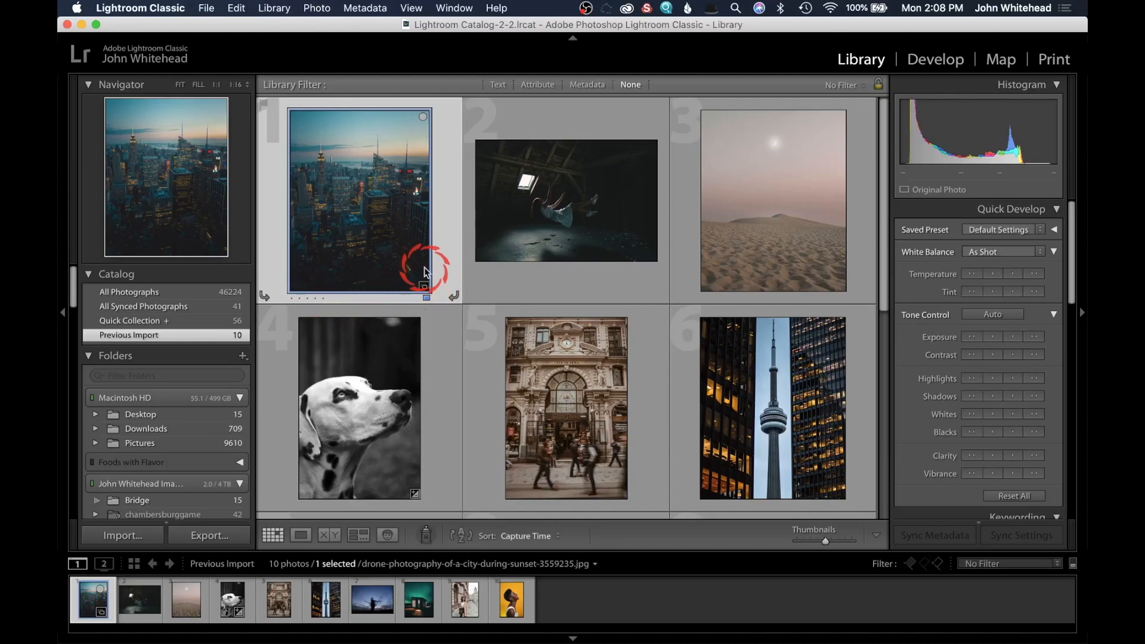
left_click(427, 300)
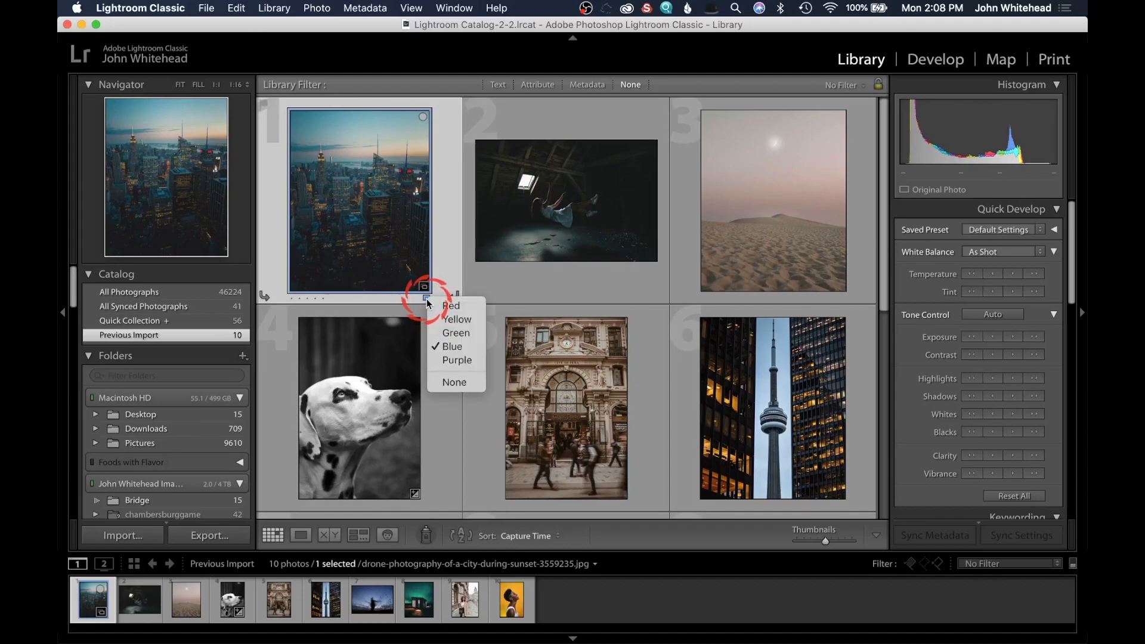
left_click(456, 383)
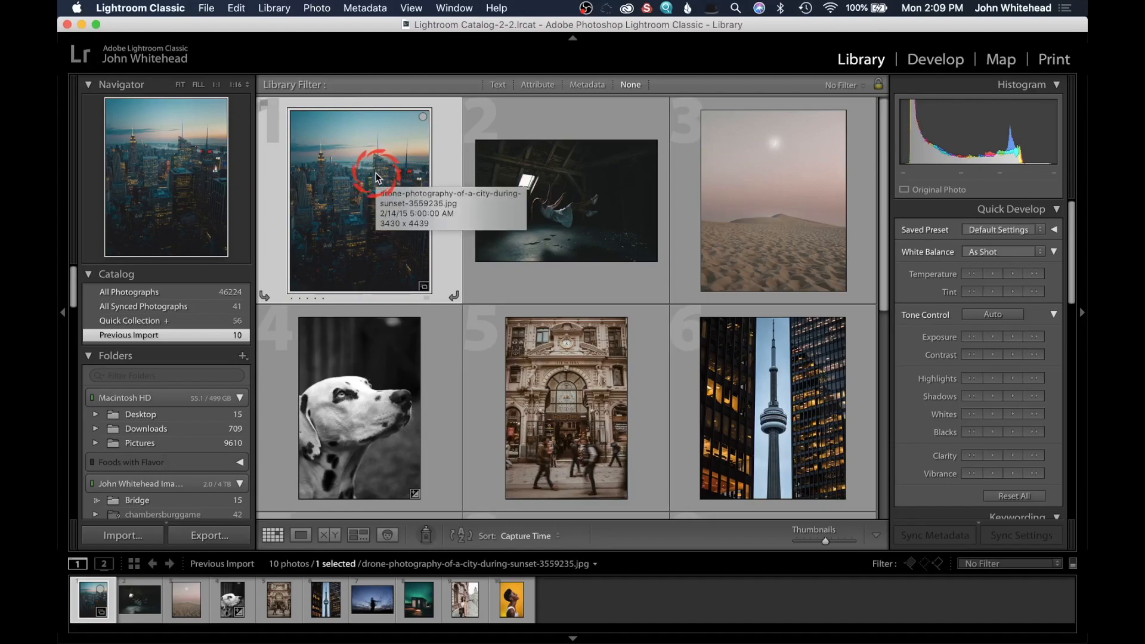
- Flag the city sunset and desert photos as rejected, and rate the photo of the falling woman one star
key("x")
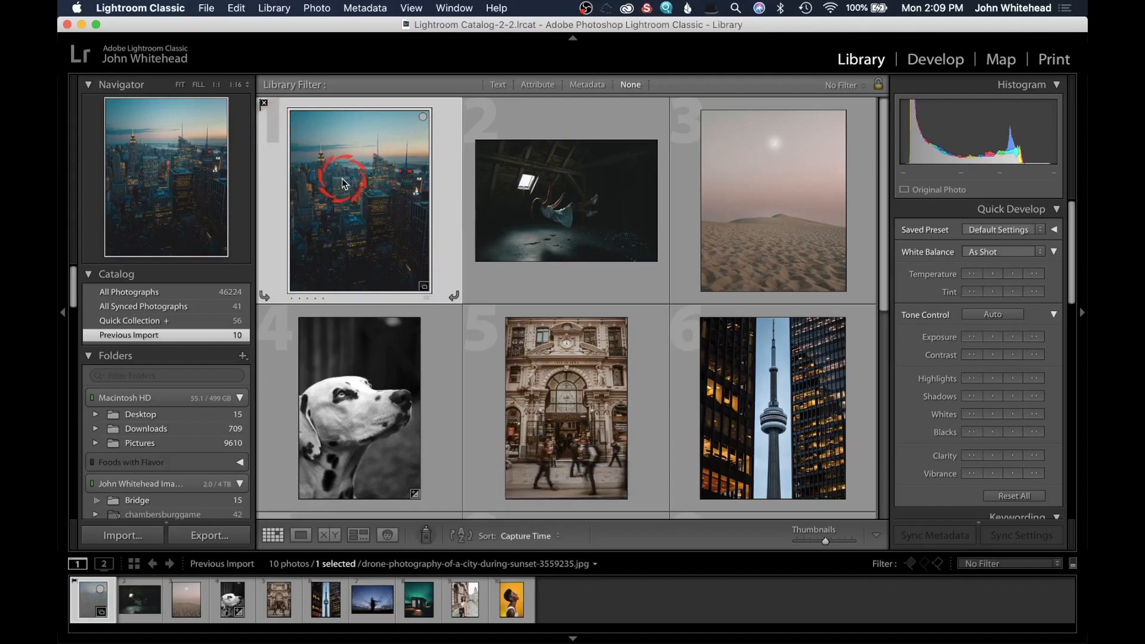
left_click(572, 228)
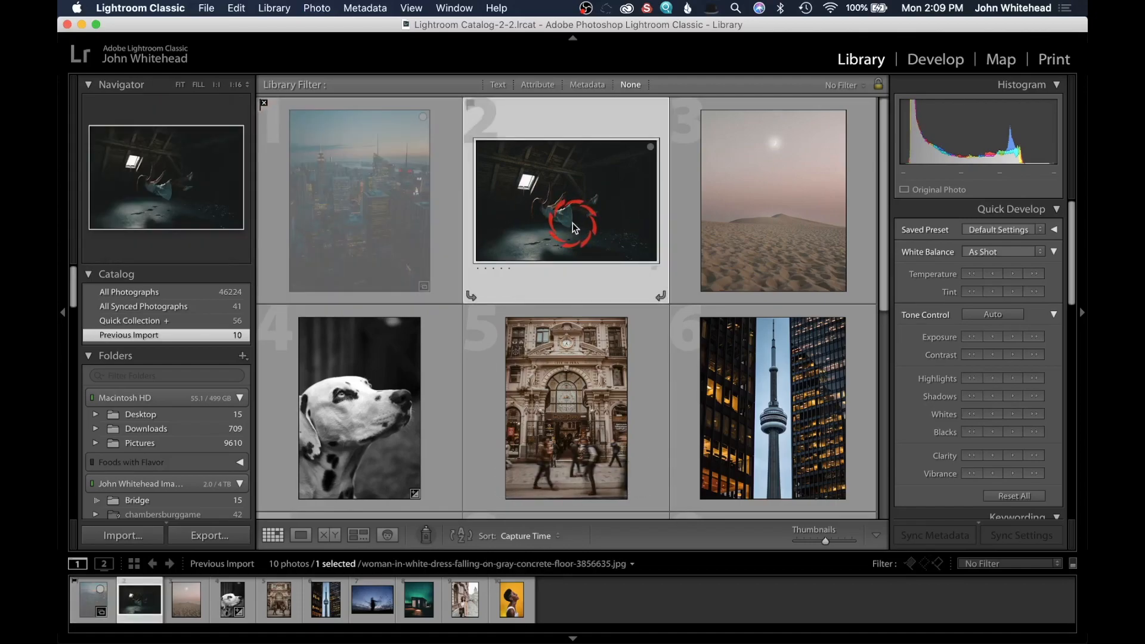
key("1")
left_click(781, 213)
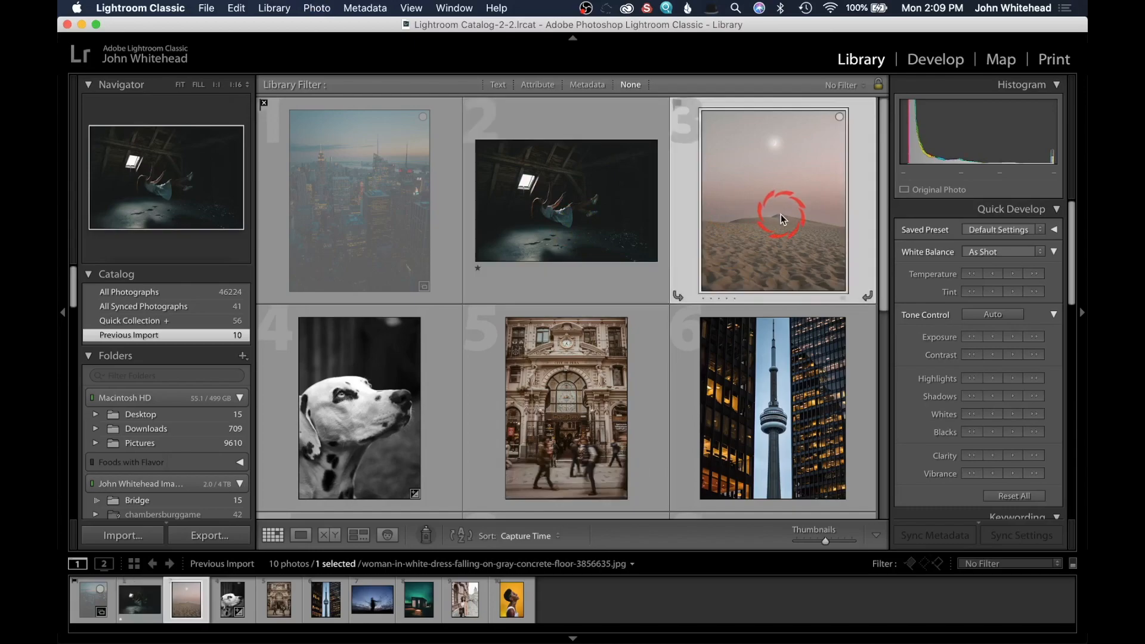
key("x")
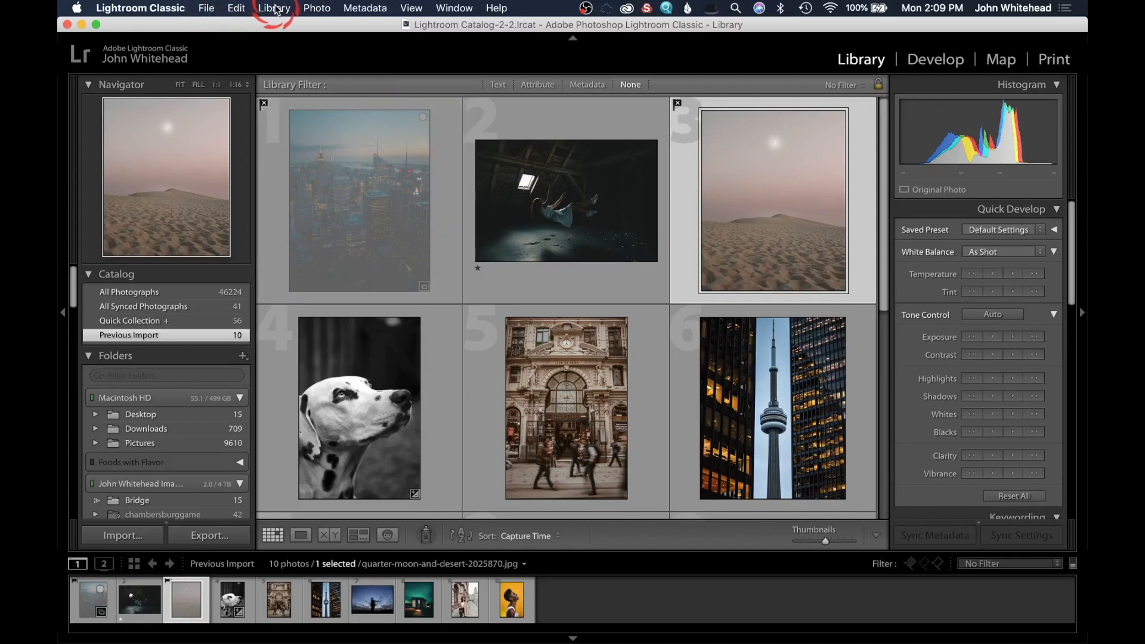
- Select all photos flagged as Rejected
left_click(236, 8)
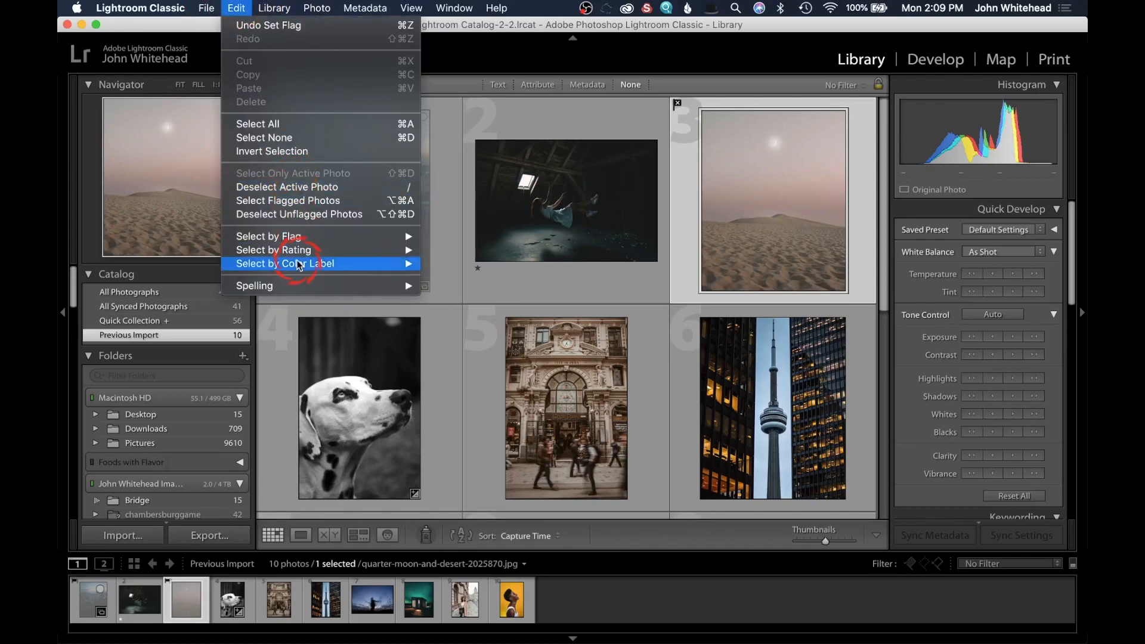
mouse_move(294, 256)
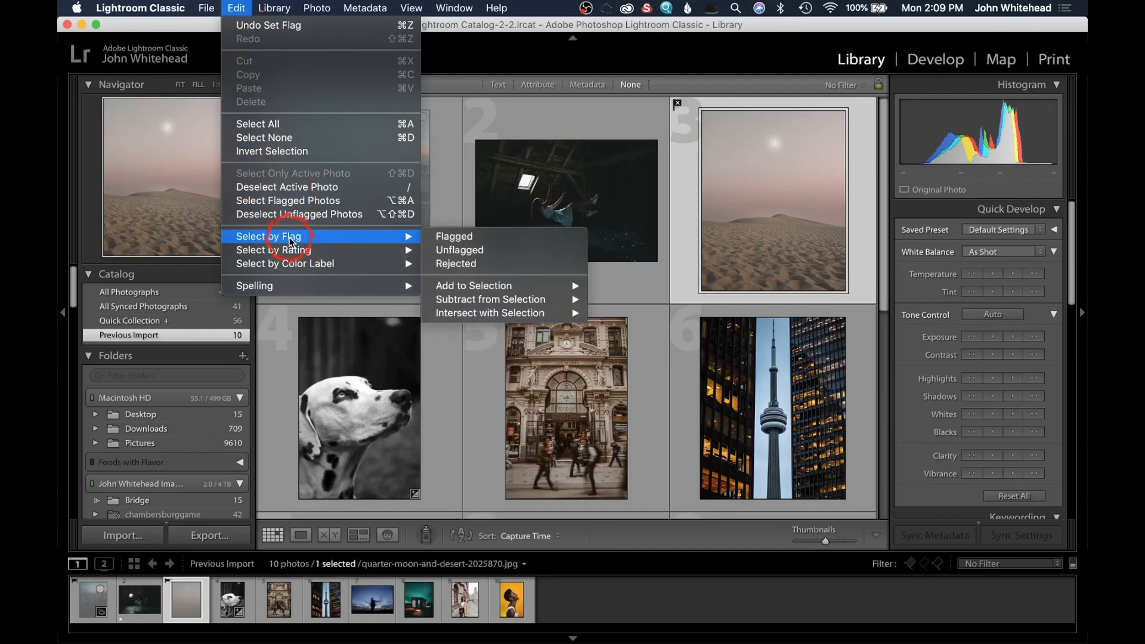
left_click(499, 264)
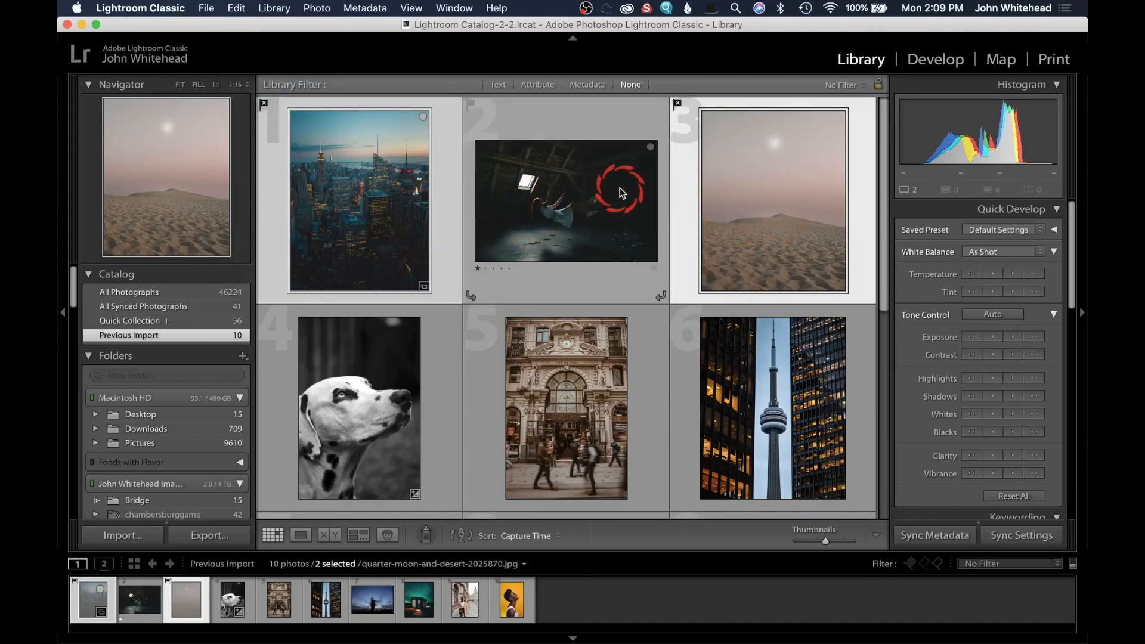
- Delete the two selected rejected photos from disk
key("BackSpace")
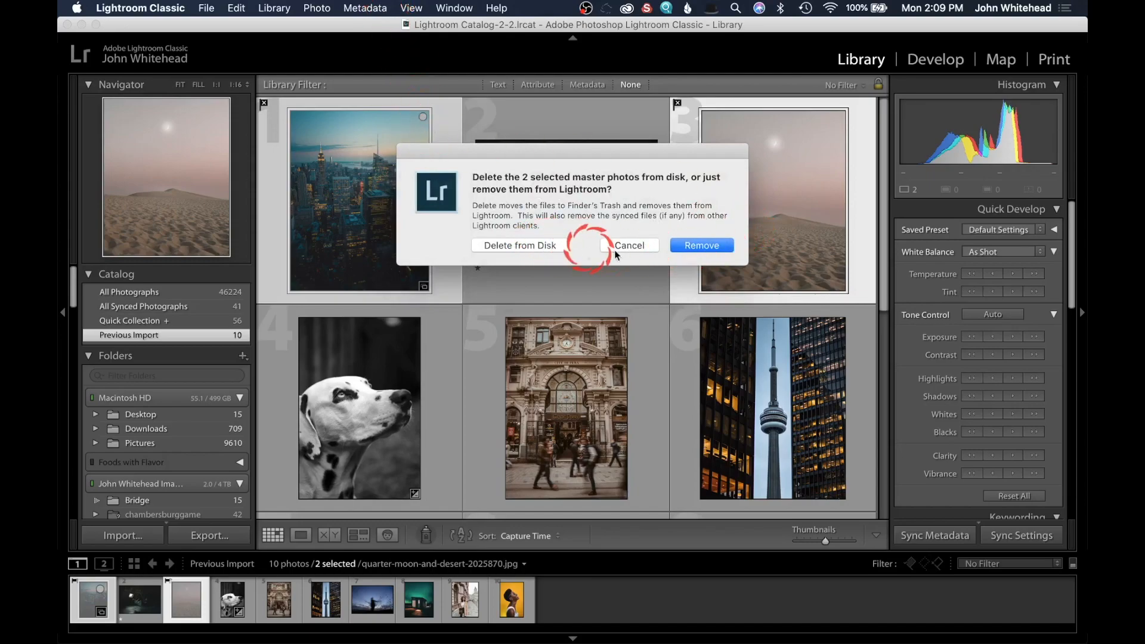
left_click(516, 245)
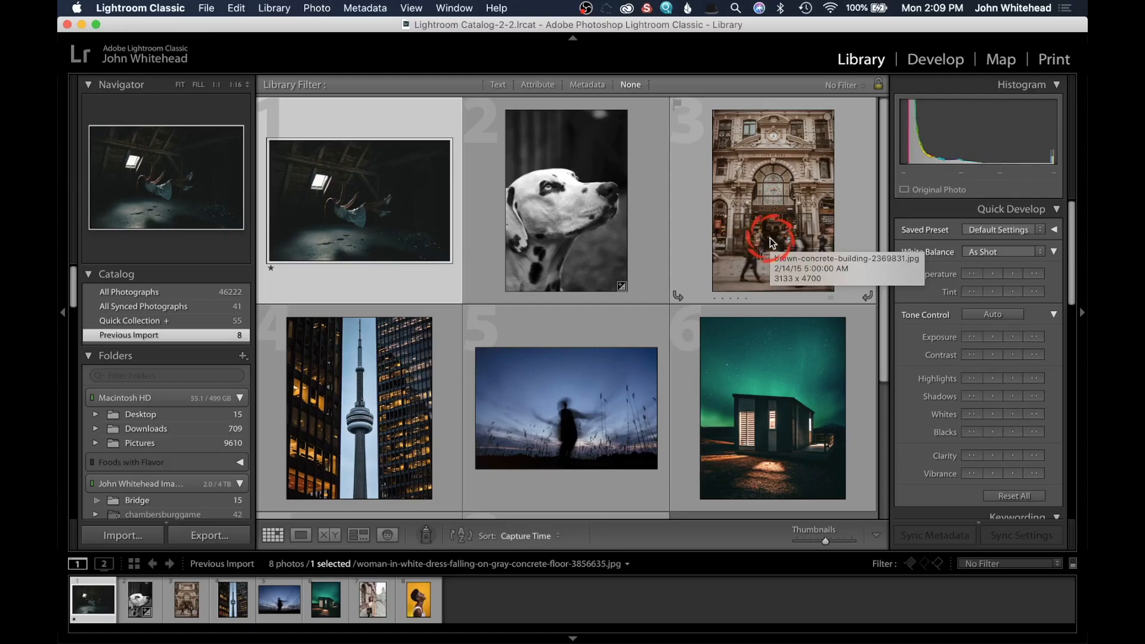
- Rate the Dalmatian photo two stars and the brown concrete building photo three stars
left_click(558, 222)
key("2")
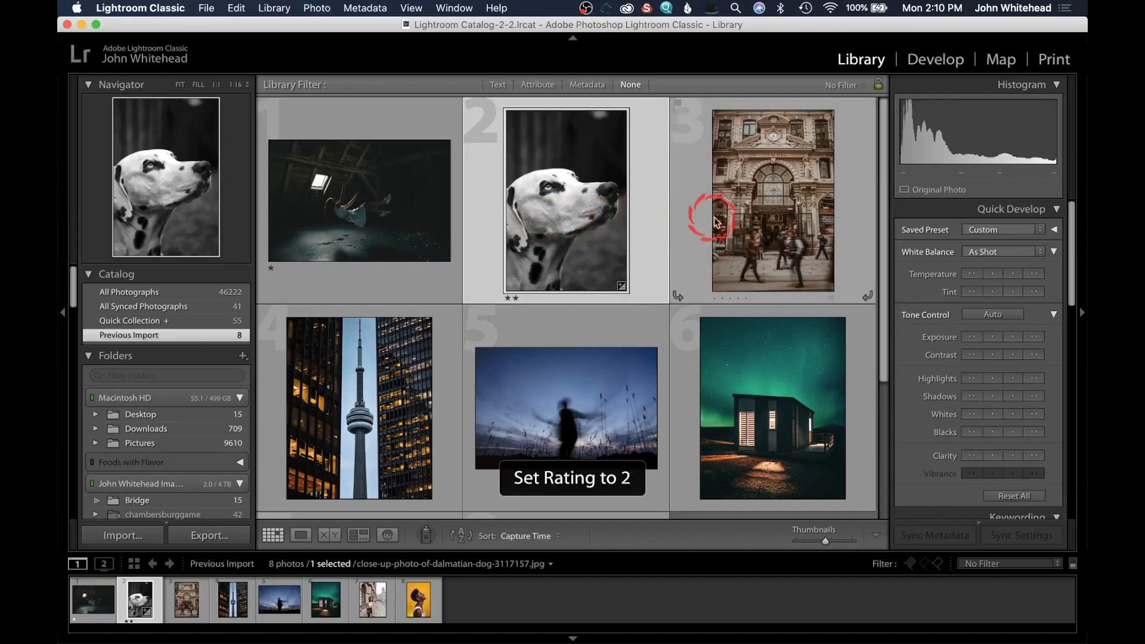
left_click(747, 211)
key("3")
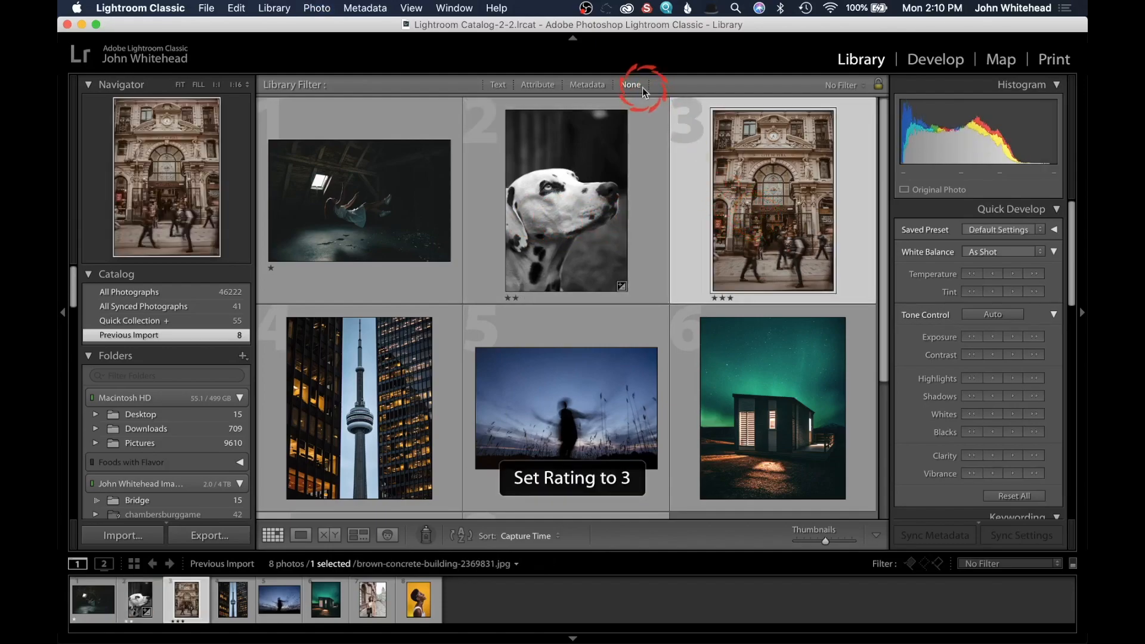
- Filter the library by attribute to photos rated two stars or higher, and switch the filters off again
left_click(845, 86)
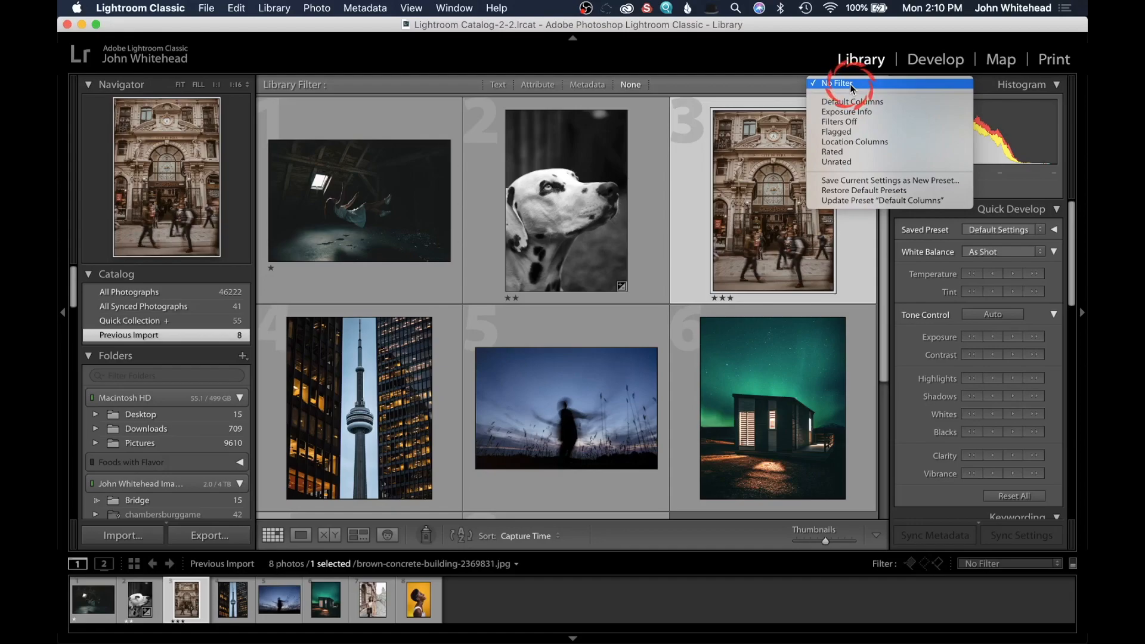
left_click(852, 86)
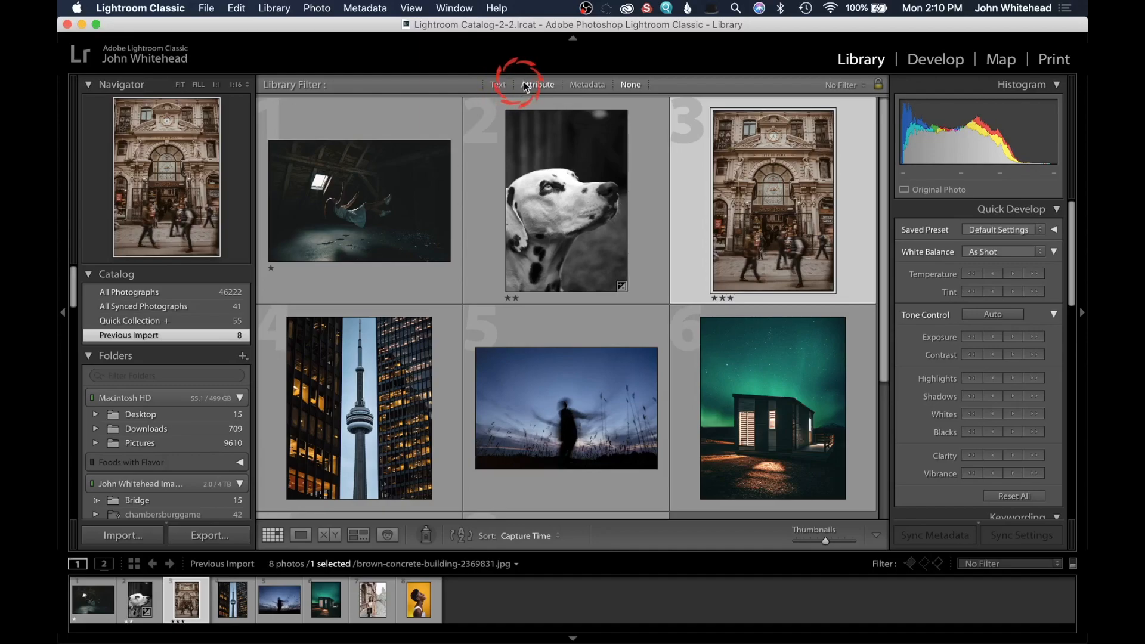
left_click(530, 87)
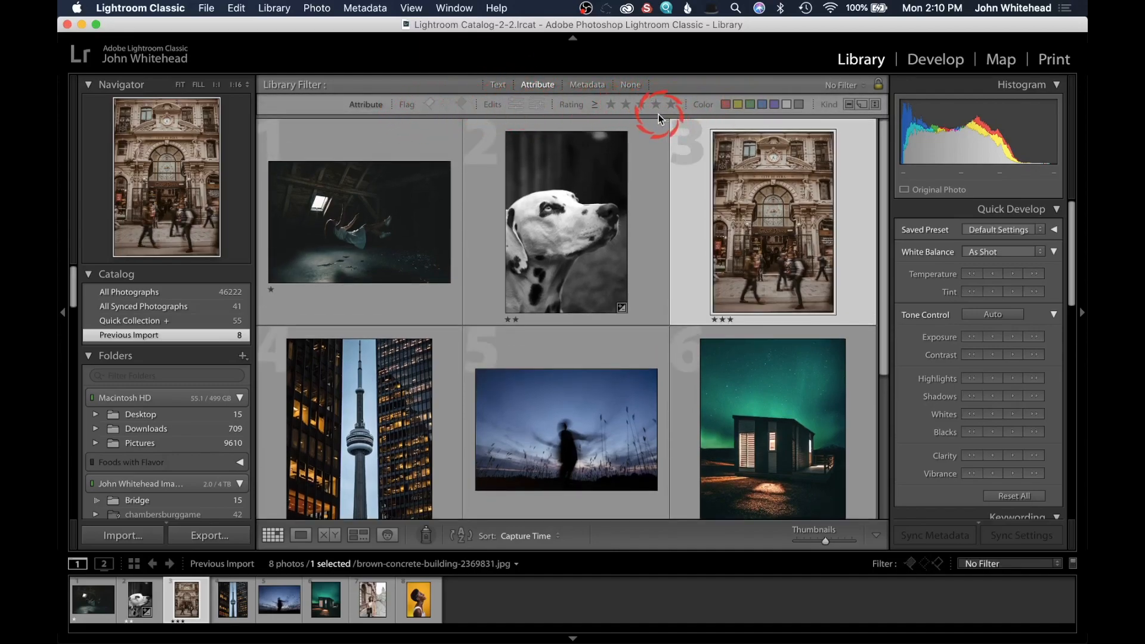
left_click(626, 105)
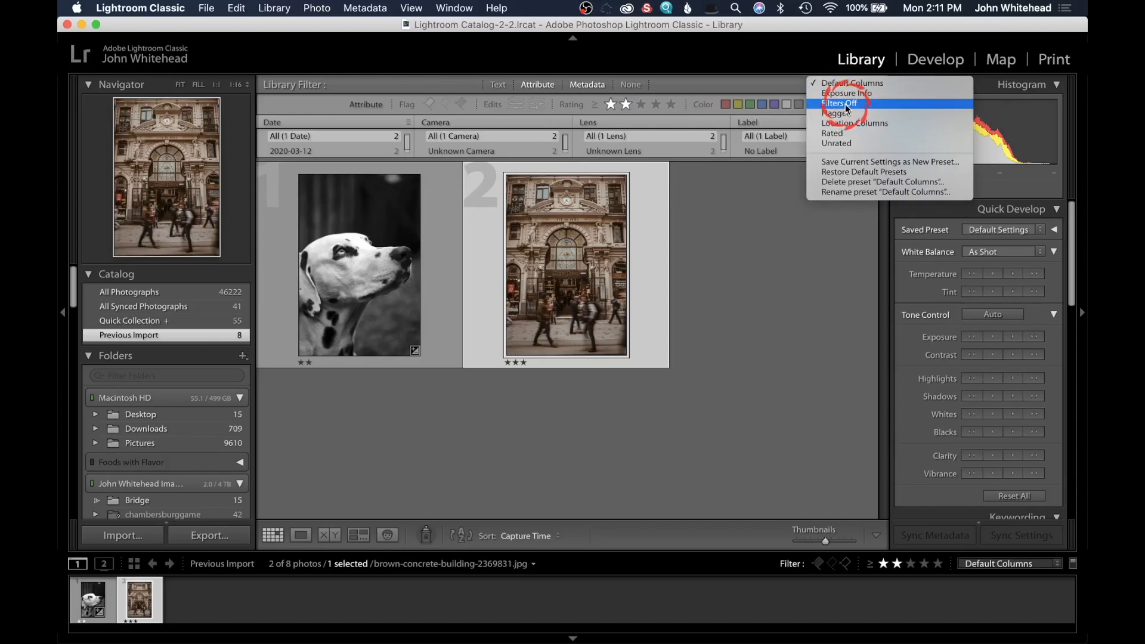
left_click(846, 103)
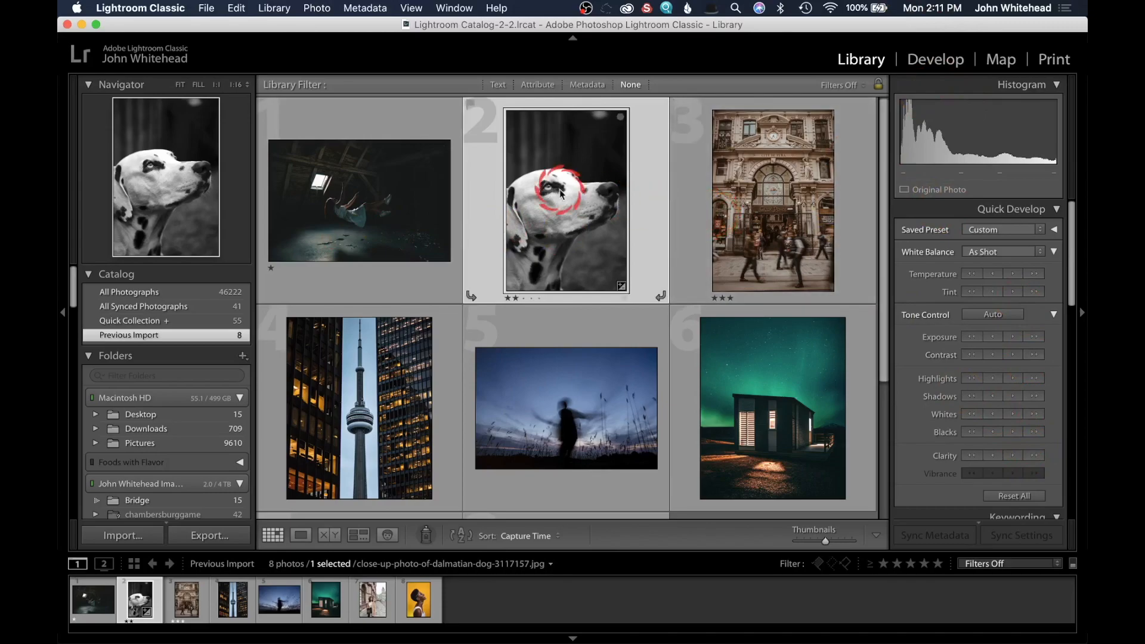
- Raise the falling woman photo's exposure one small increment in Quick Develop and reveal the alternate Sharpening and Saturation adjustments
left_click(384, 195)
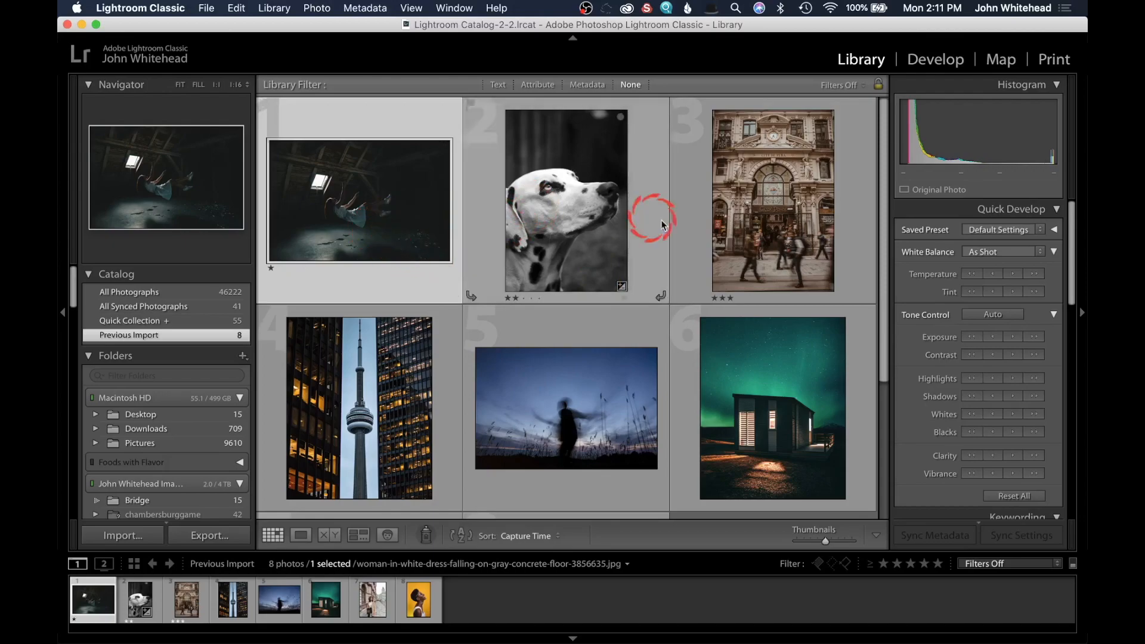
left_click(1014, 338)
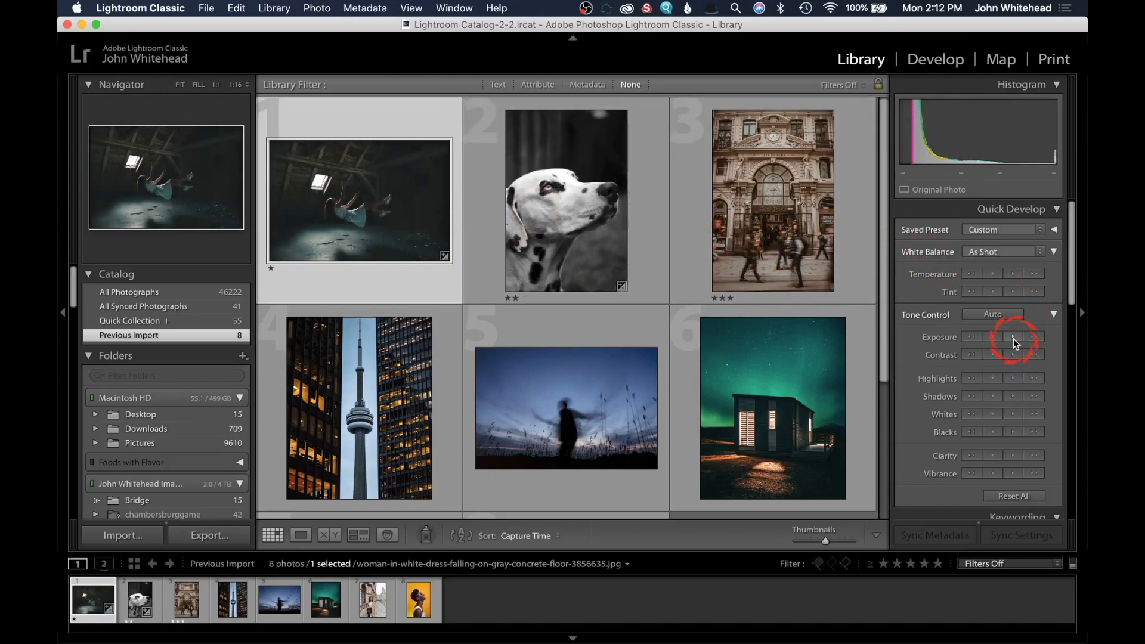
left_click(1016, 496)
left_click(971, 275)
left_click(1005, 407)
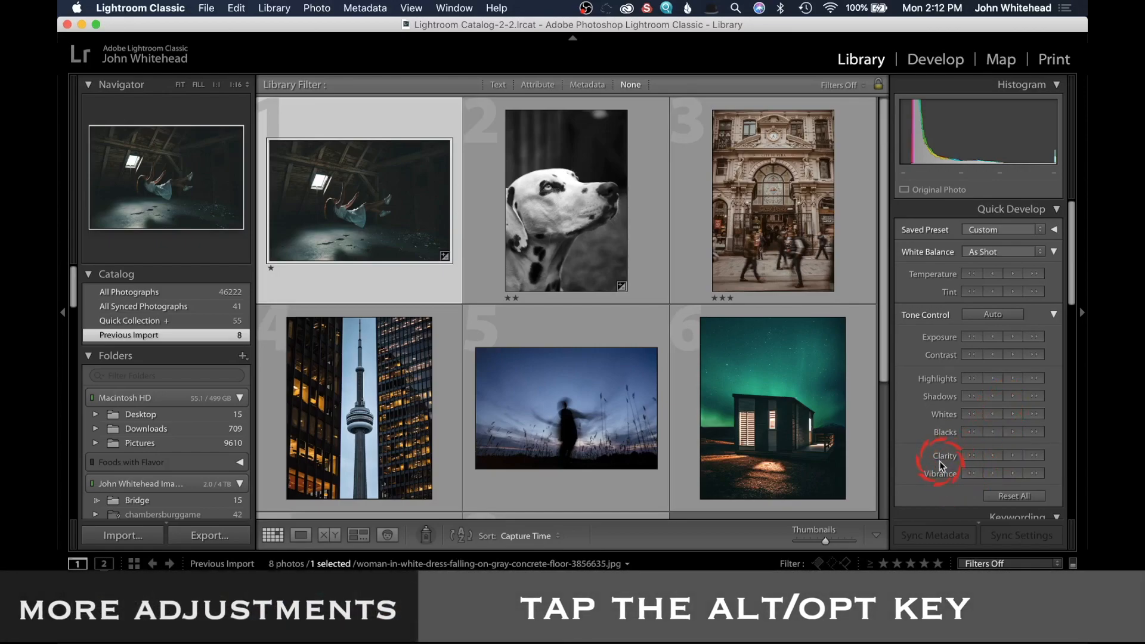
key("alt")
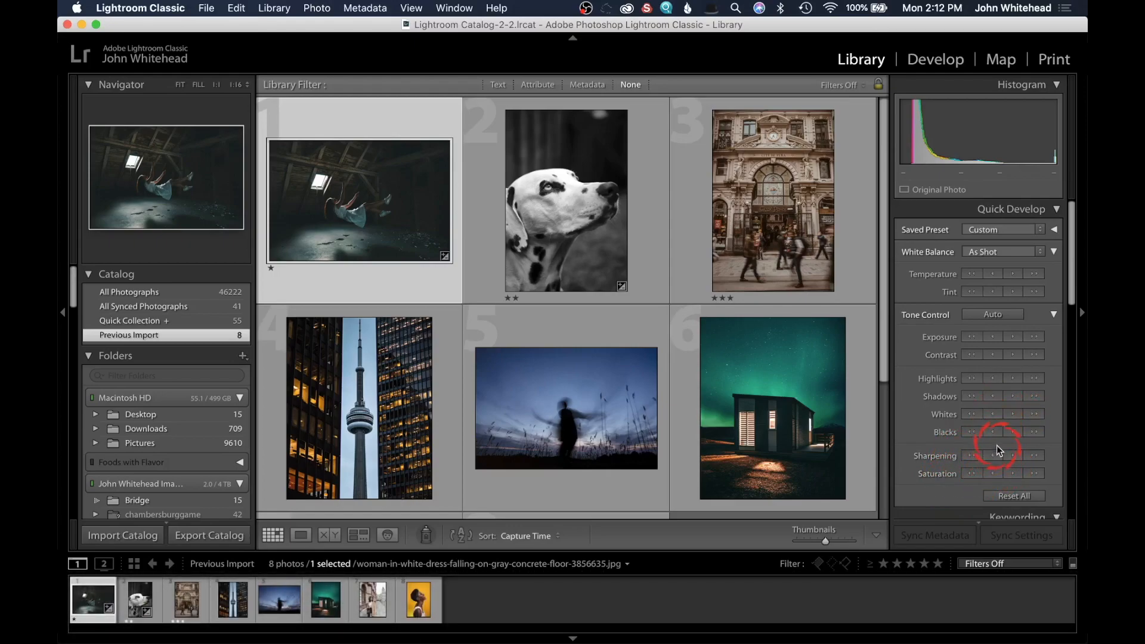
key("alt")
- Open the photo of the tower between high-rise buildings in the Develop module
left_click(391, 382)
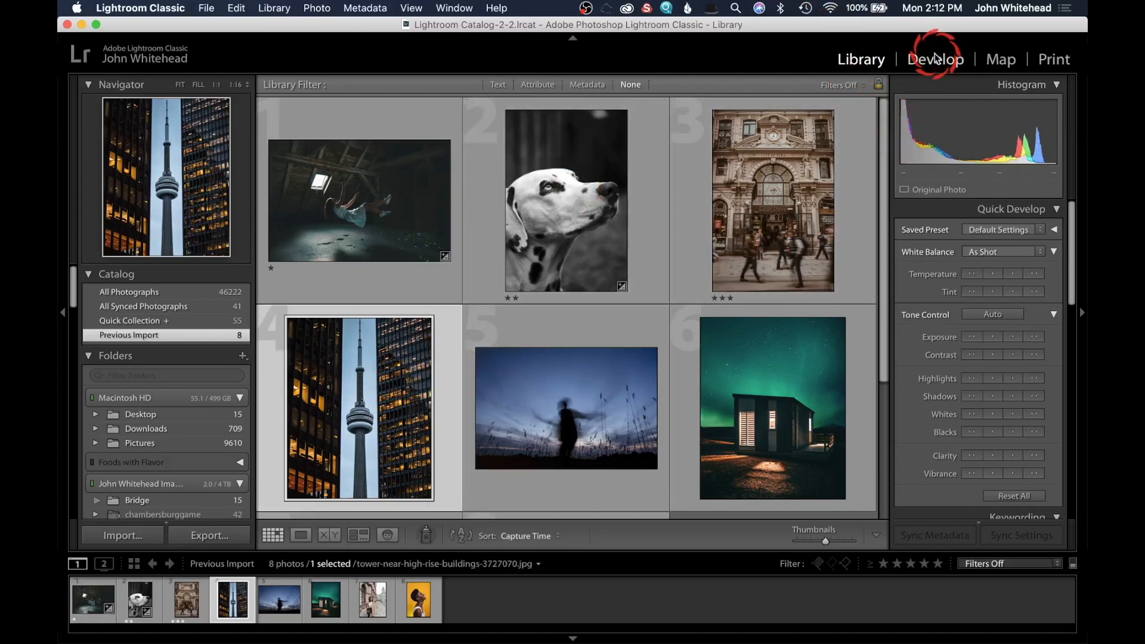
left_click(935, 58)
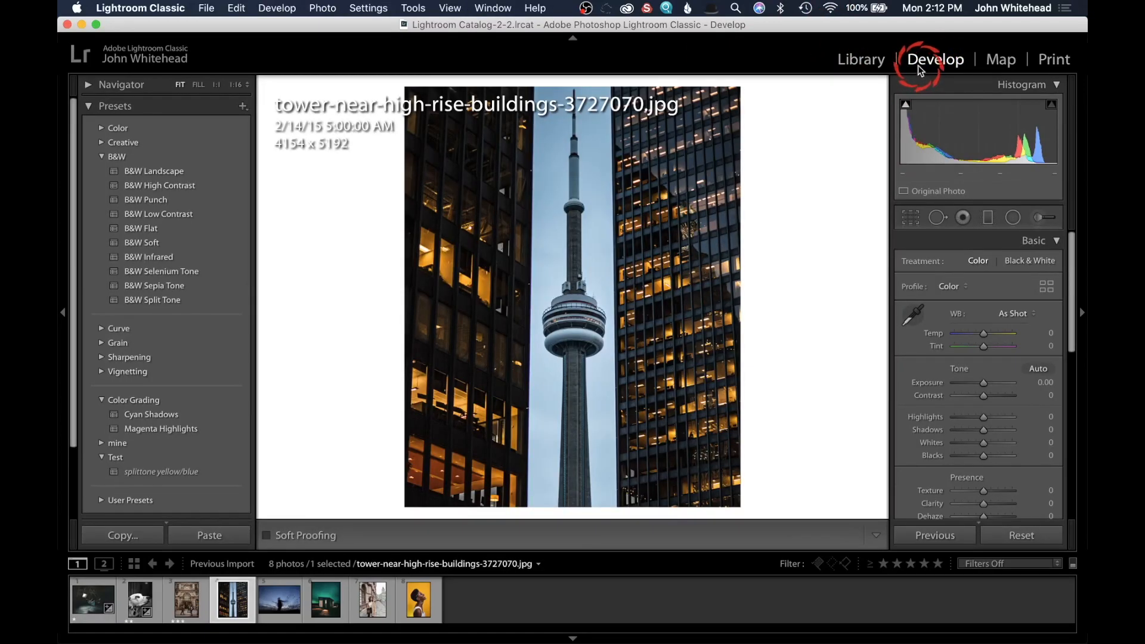
- Try an Exposure of +3.31 on the tower photo with a side-by-side before and after comparison, and reset the edits
left_click_drag(999, 382, 1006, 387)
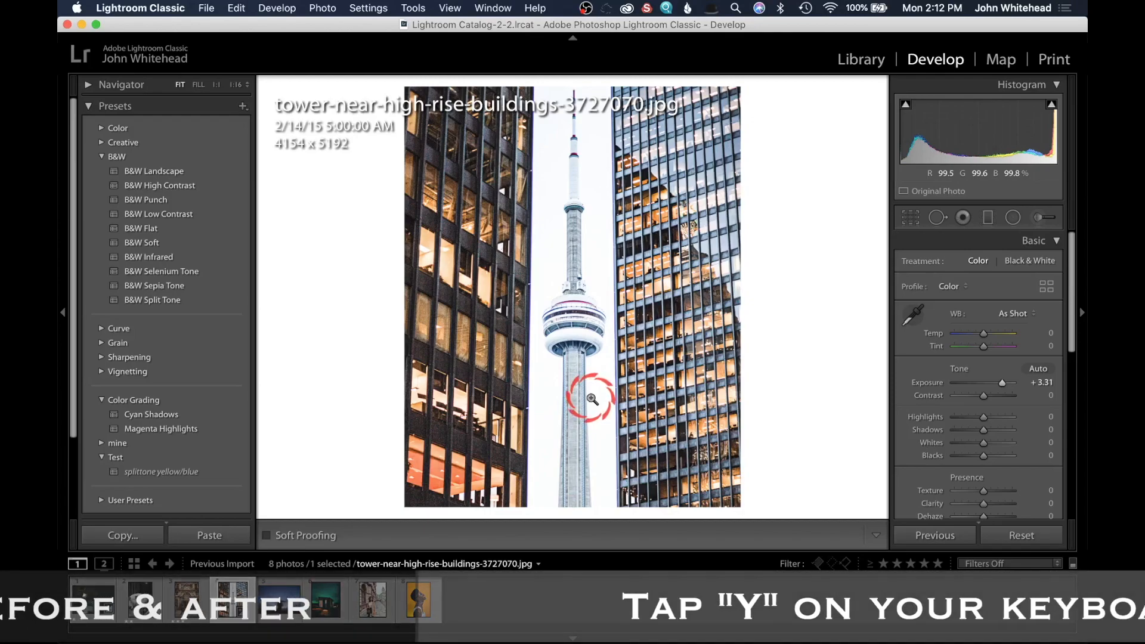
key("y")
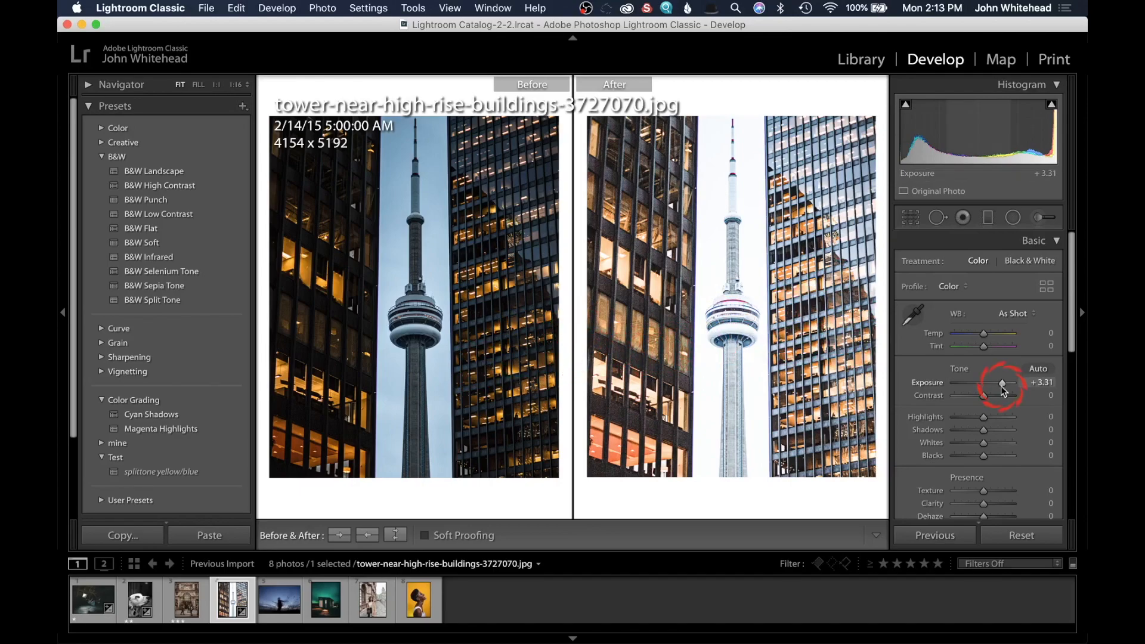
key("y")
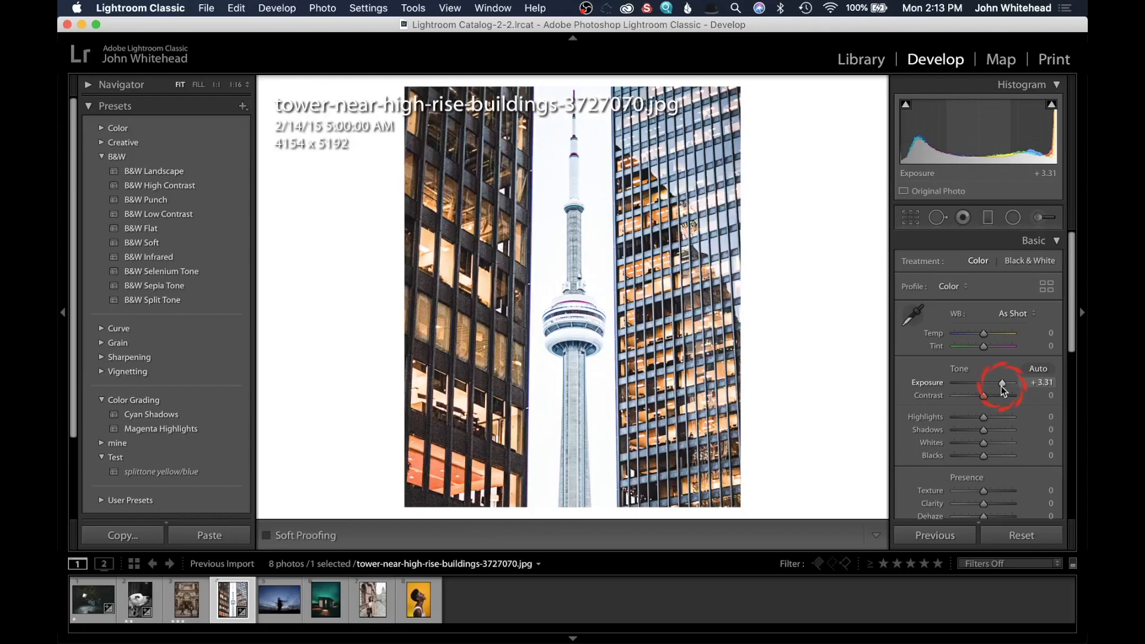
left_click(1019, 537)
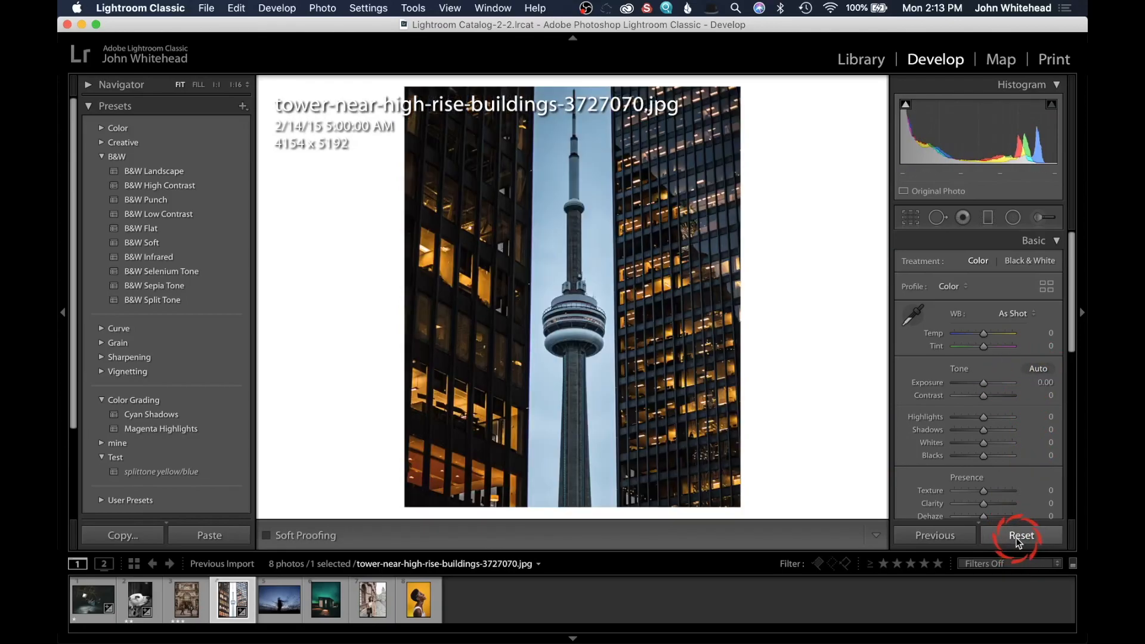
- Set the tower photo's Exposure to +0.80, Highlights to -40, Blacks to +29 and Whites to -23, and compare before and after side by side
left_click_drag(982, 383, 972, 417)
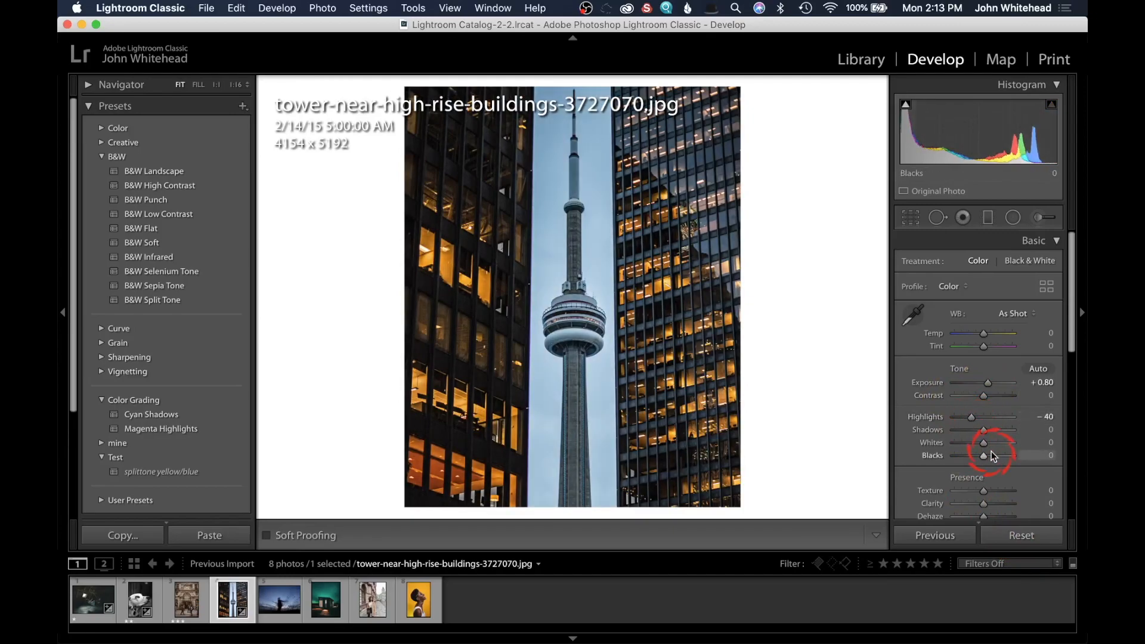
mouse_move(986, 458)
left_mouse_down()
mouse_move(999, 456)
mouse_move(976, 450)
left_mouse_up()
key("y")
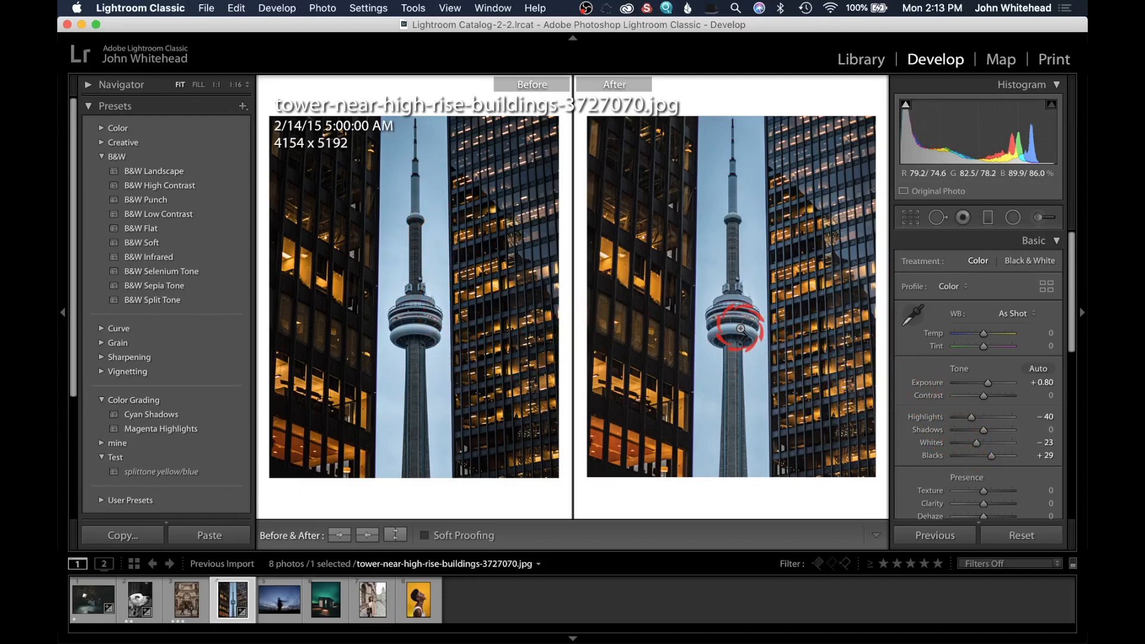
- Apply the Exposure 0.80 and another earlier history state to the Before image for comparison, and return to the single-photo view
left_click(91, 106)
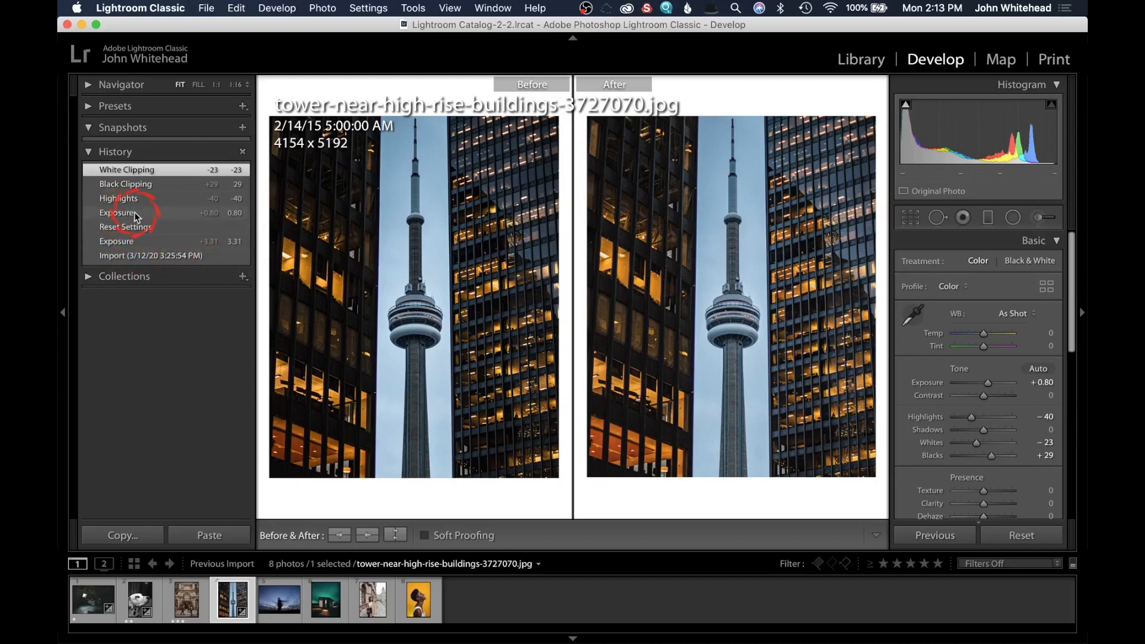
left_click_drag(135, 213, 277, 219)
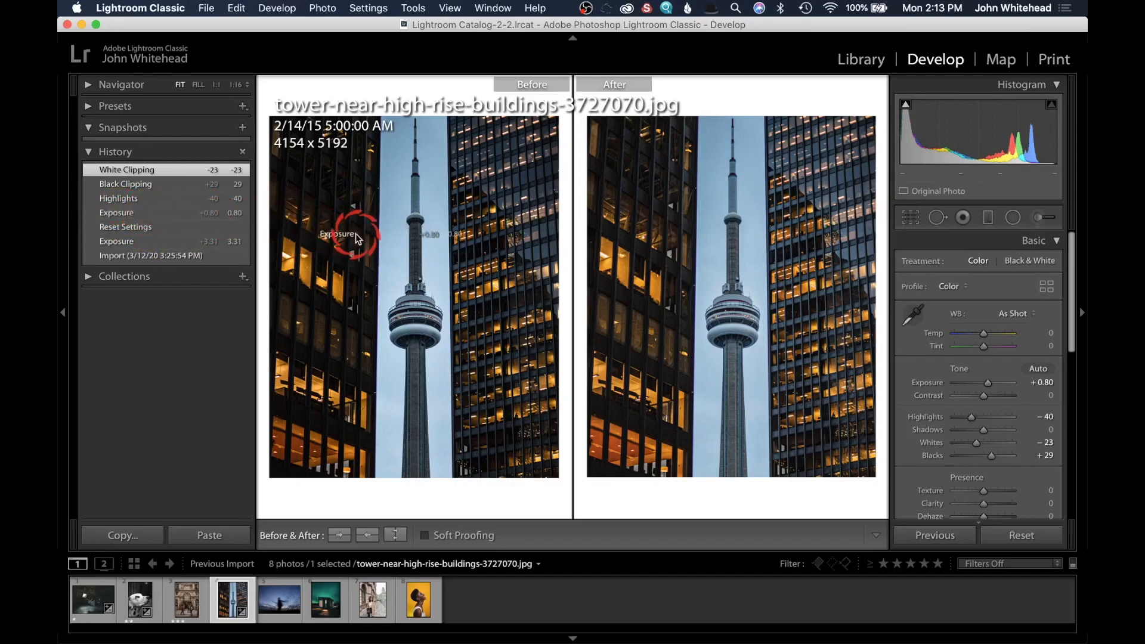
left_click_drag(356, 233, 355, 235)
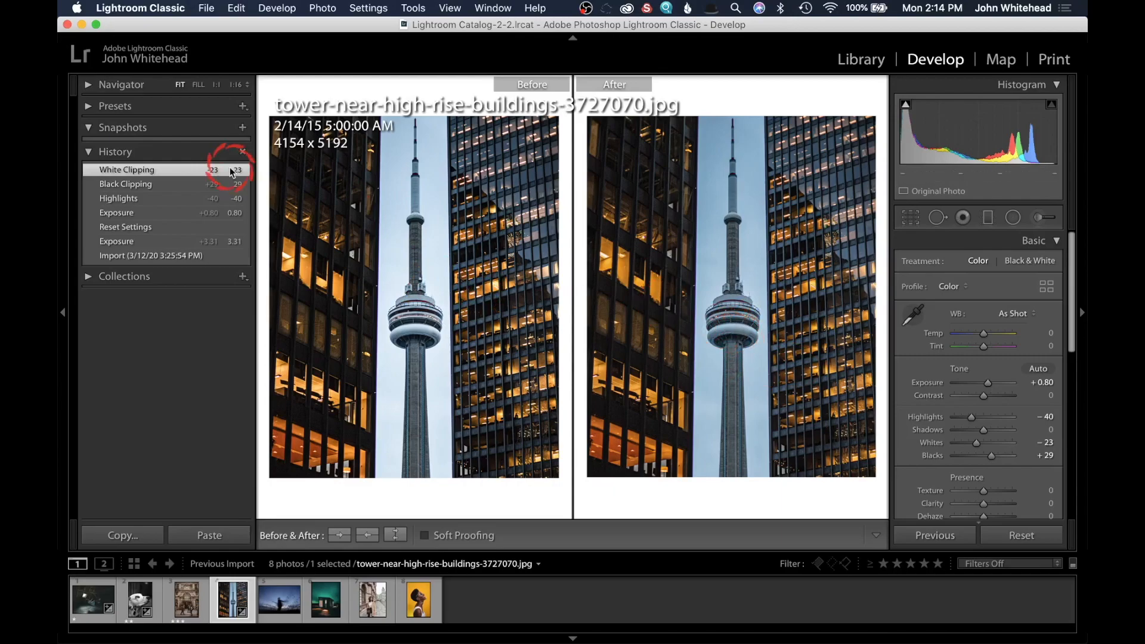
left_click_drag(152, 190, 378, 226)
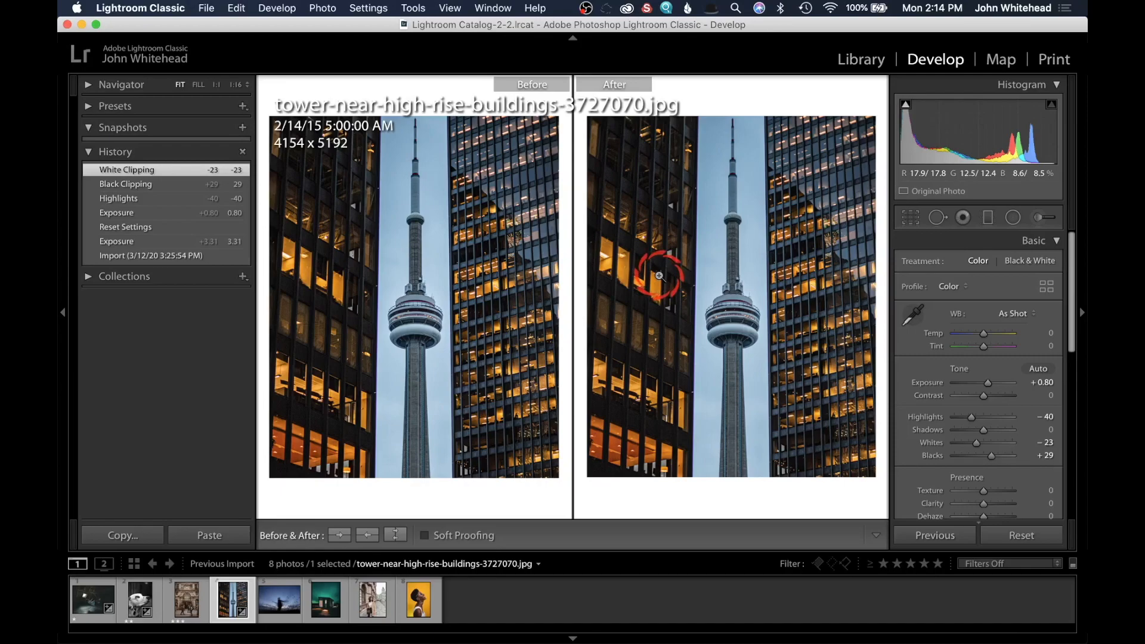
left_click(935, 59)
- Open the portrait of the woman in the white tank top and set its Saturation to -100
left_click(419, 599)
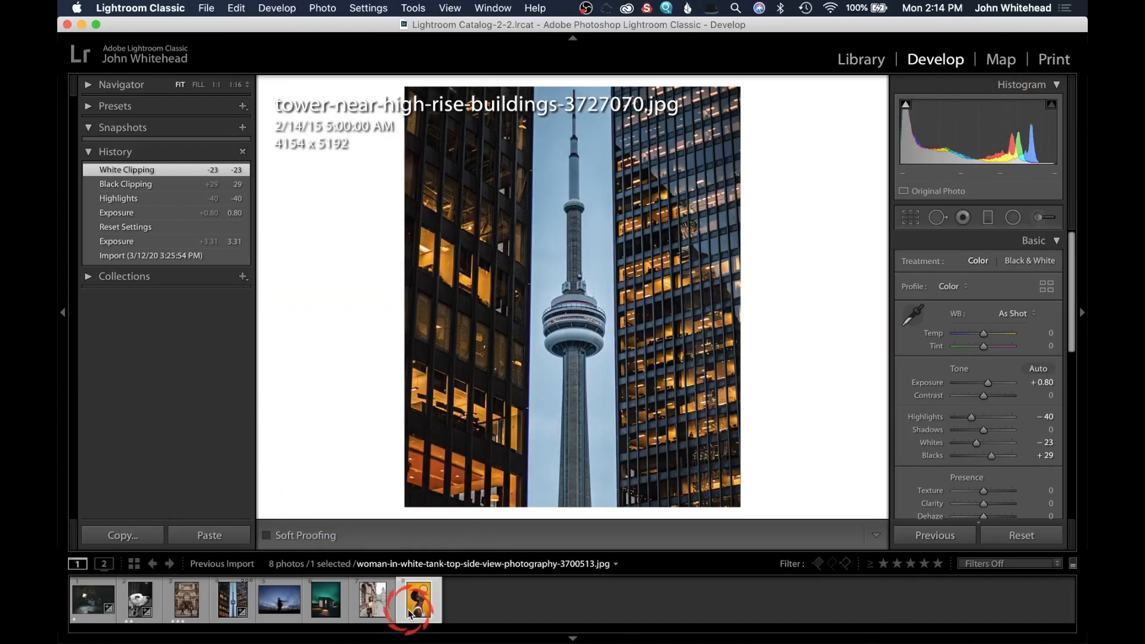
scroll(970, 395, "down", 1)
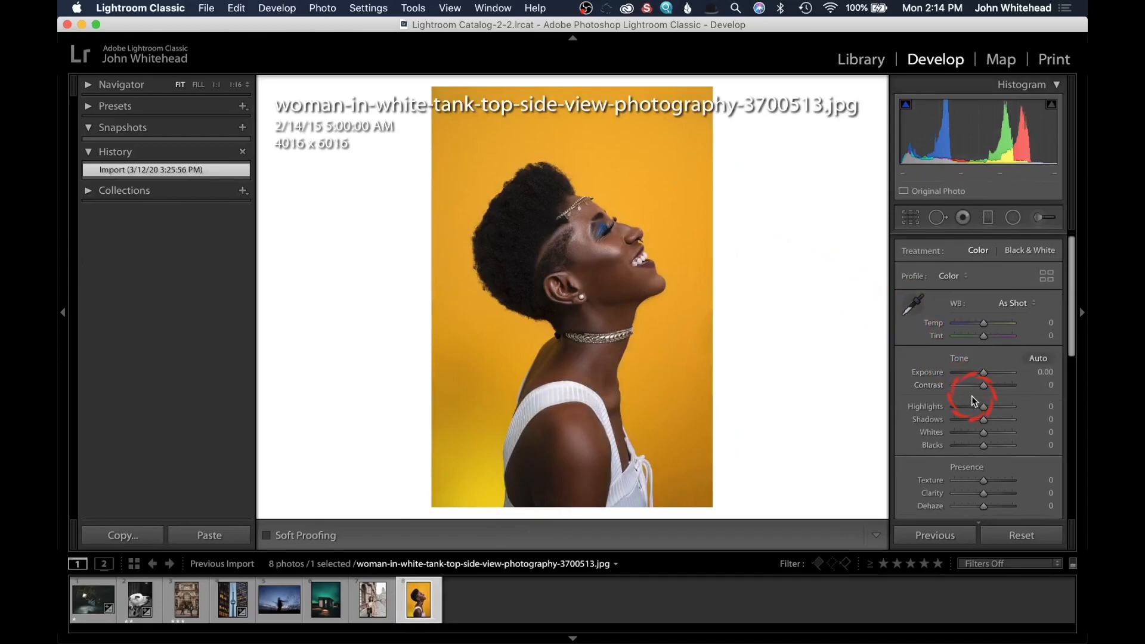
scroll(992, 438, "down", 5)
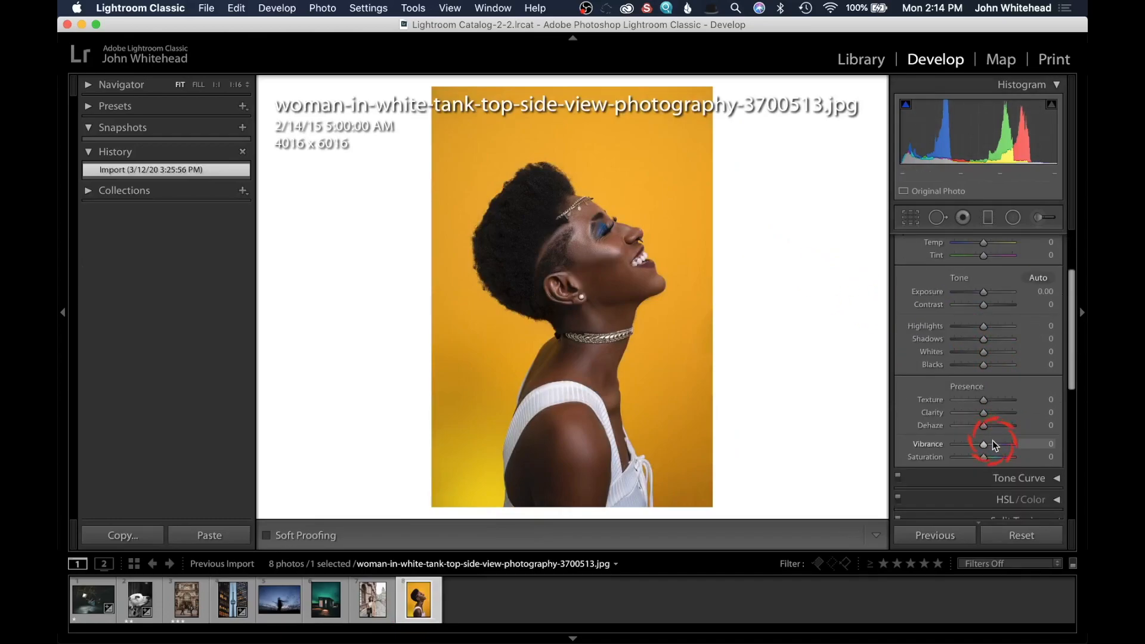
left_click_drag(992, 463, 913, 462)
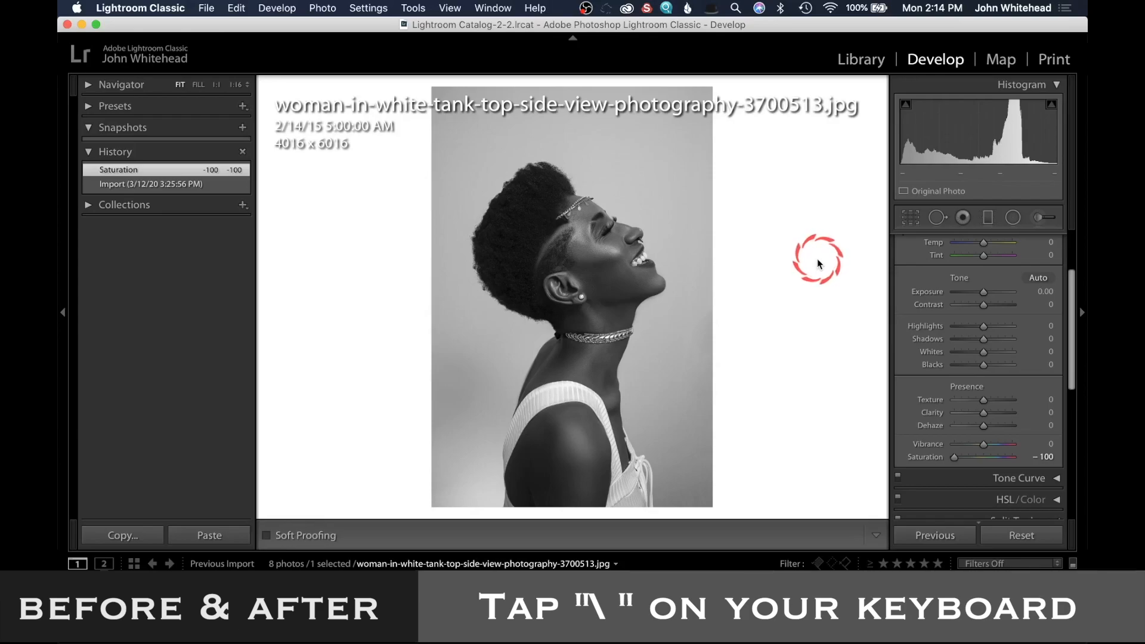
- Toggle the portrait repeatedly between its before and after versions in the single-photo view
key("backslash")
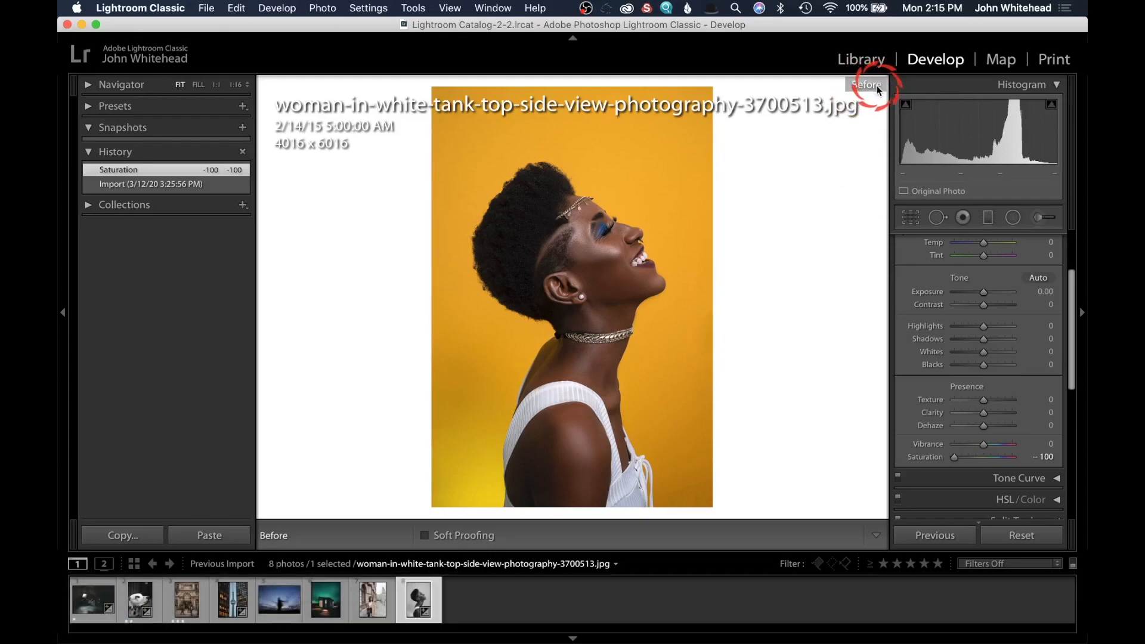
key("backslash")
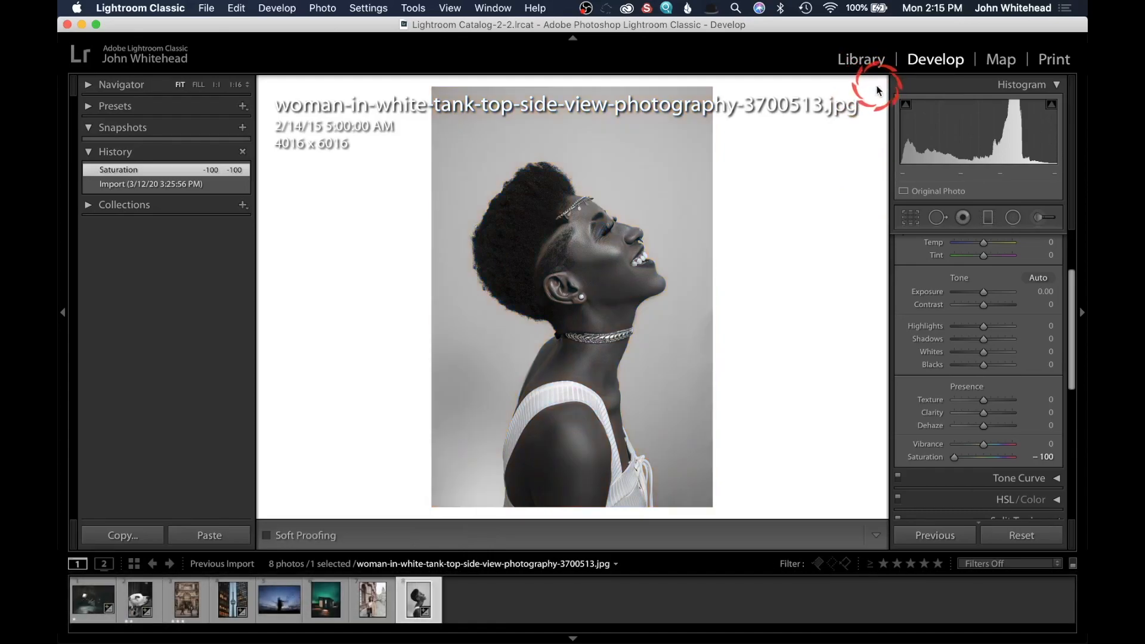
key("backslash")
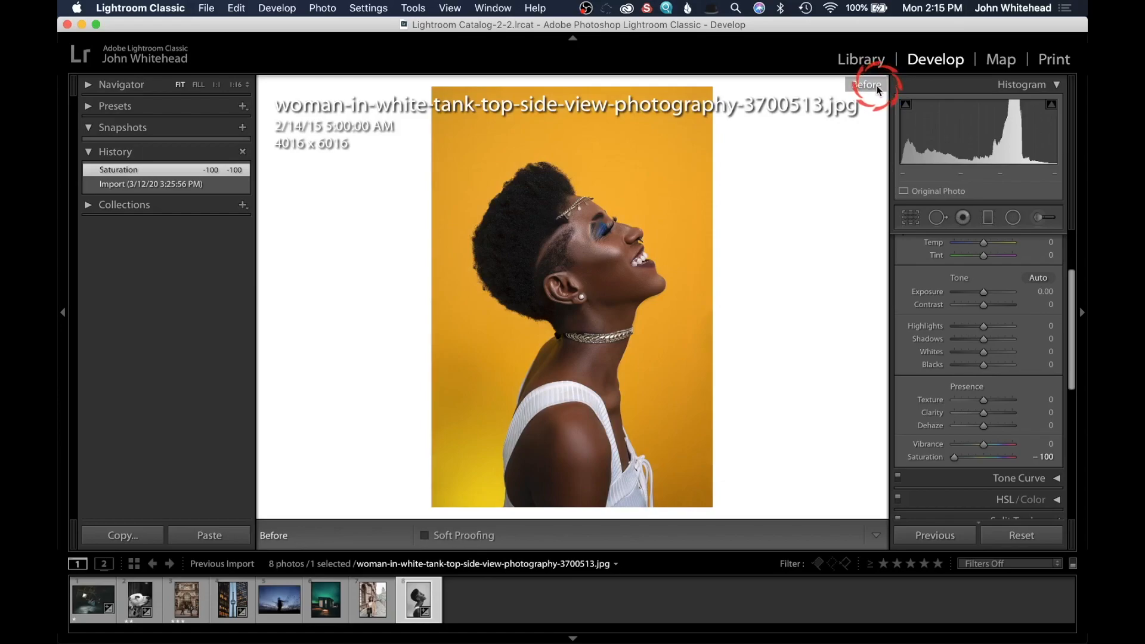
key("backslash")
key("backslash")
key("backslash")
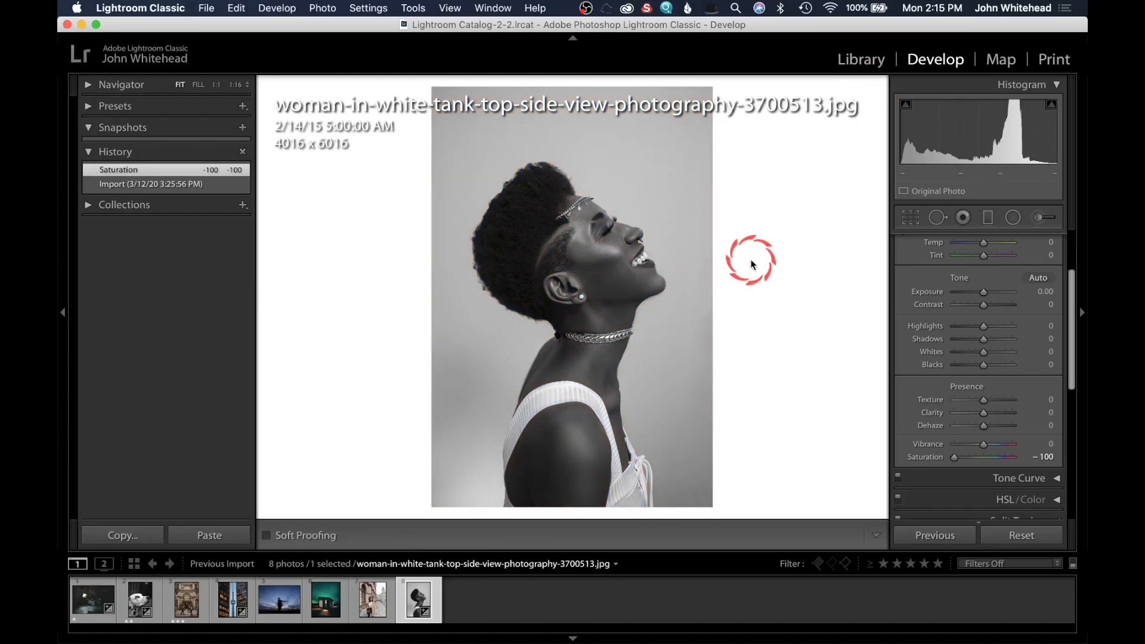
right_click(608, 296)
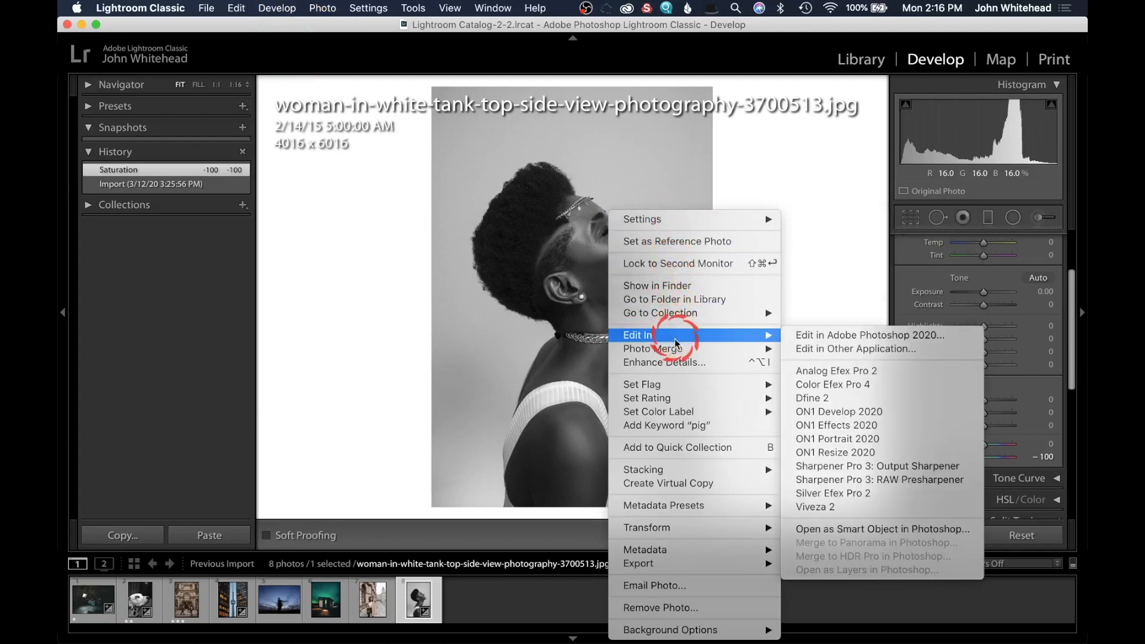
mouse_move(684, 398)
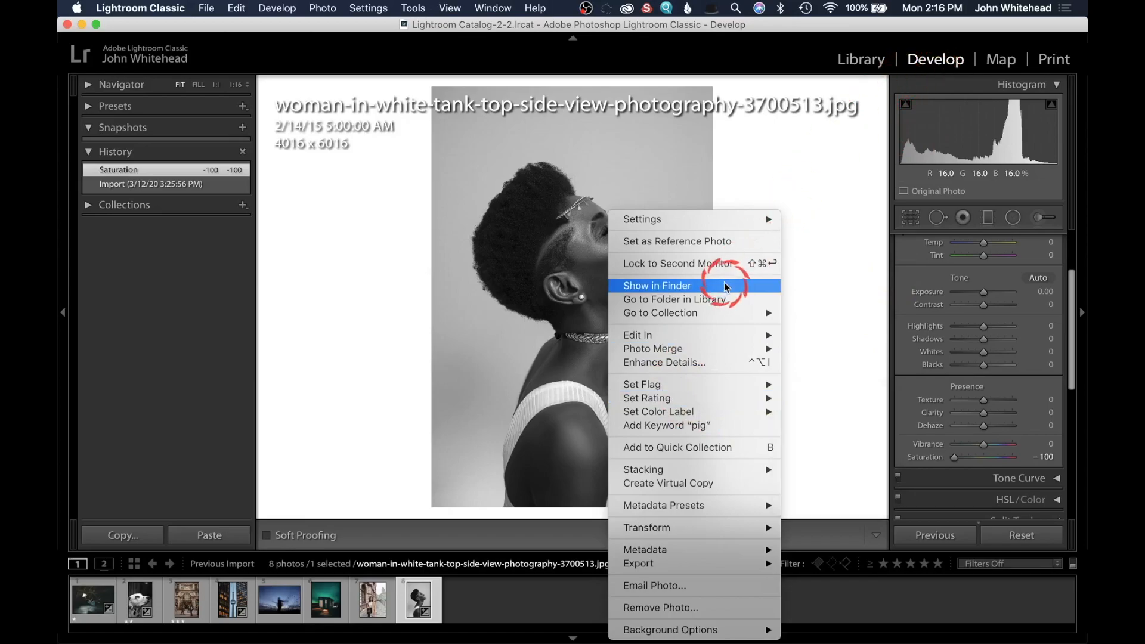
left_click(553, 232)
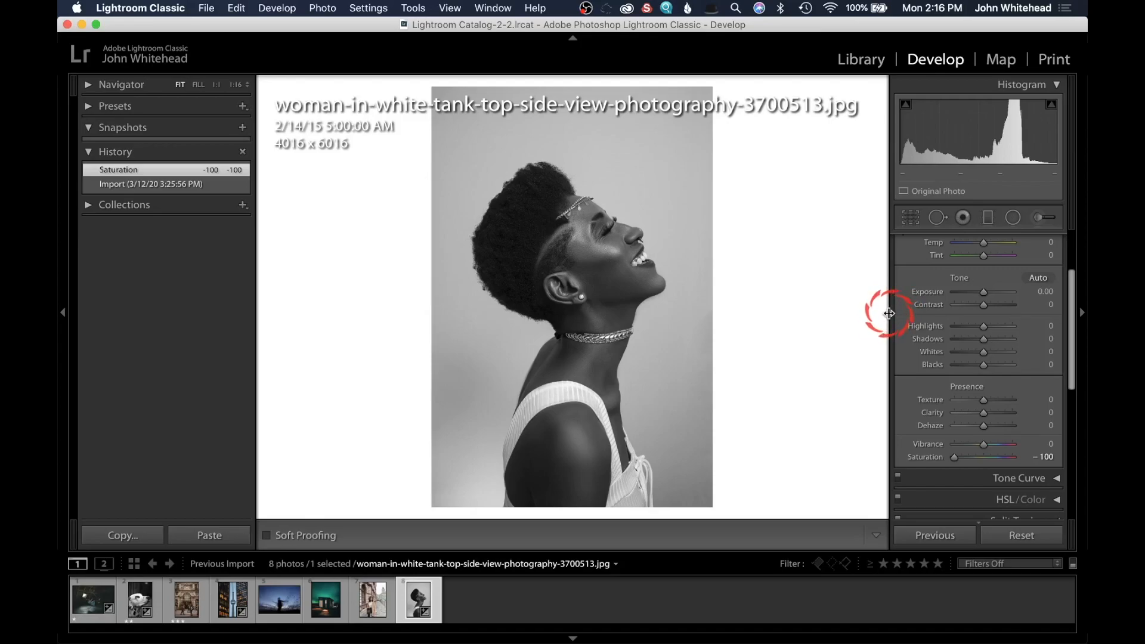
- Set the portrait's Exposure to +0.45 with the adjustment sliders temporarily widened for finer control
left_click_drag(889, 313, 757, 324)
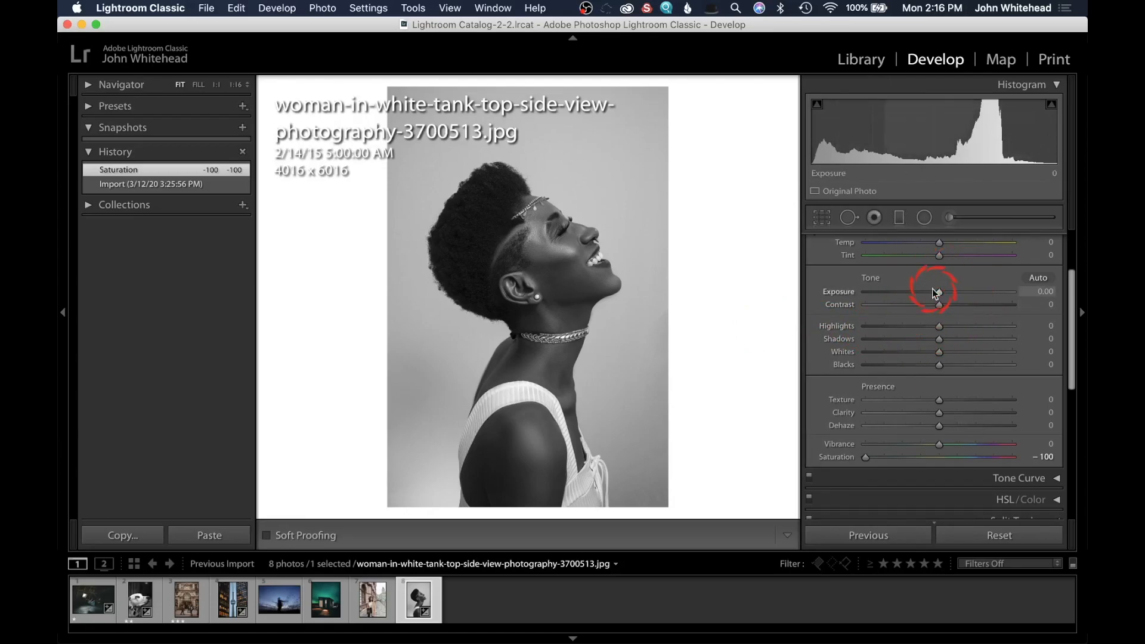
left_click_drag(940, 299, 942, 298)
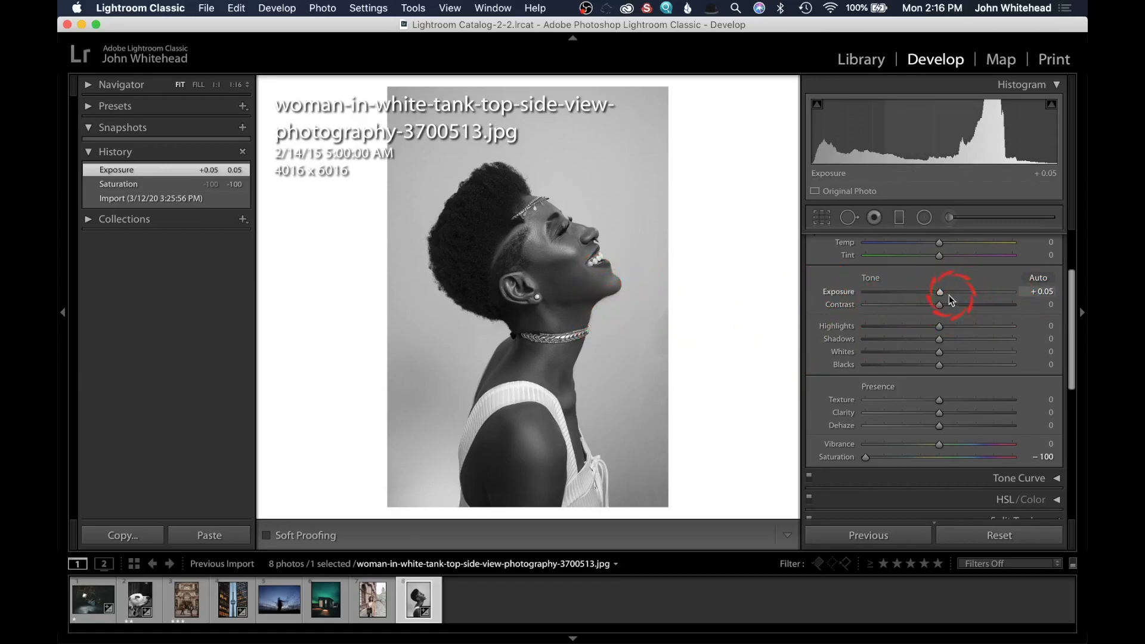
left_click_drag(942, 293, 945, 295)
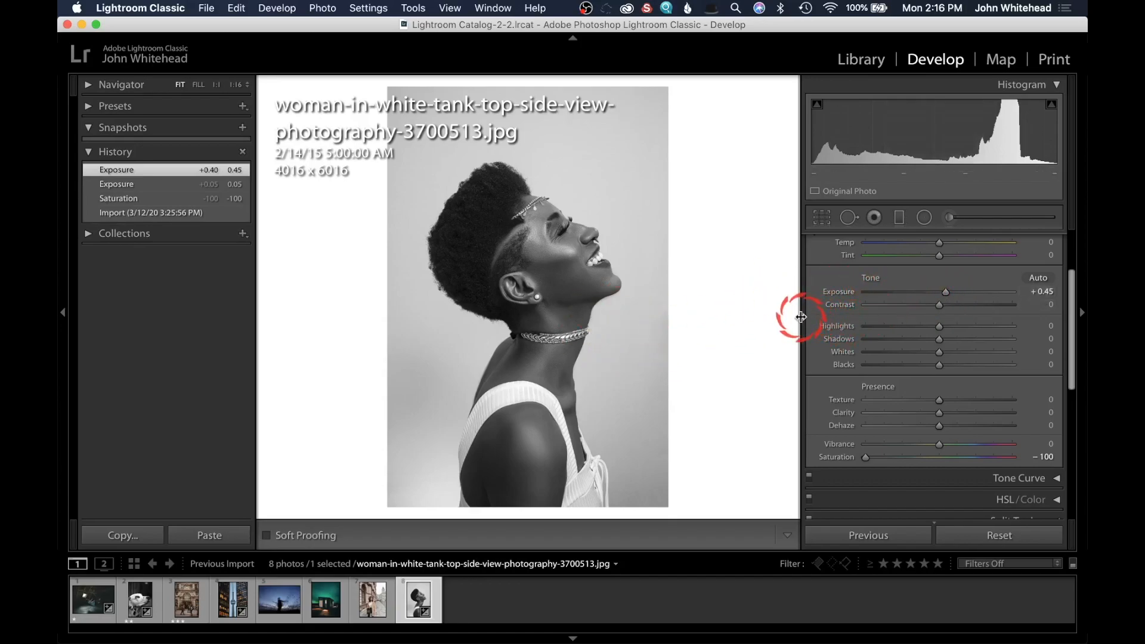
left_click_drag(803, 320, 1019, 319)
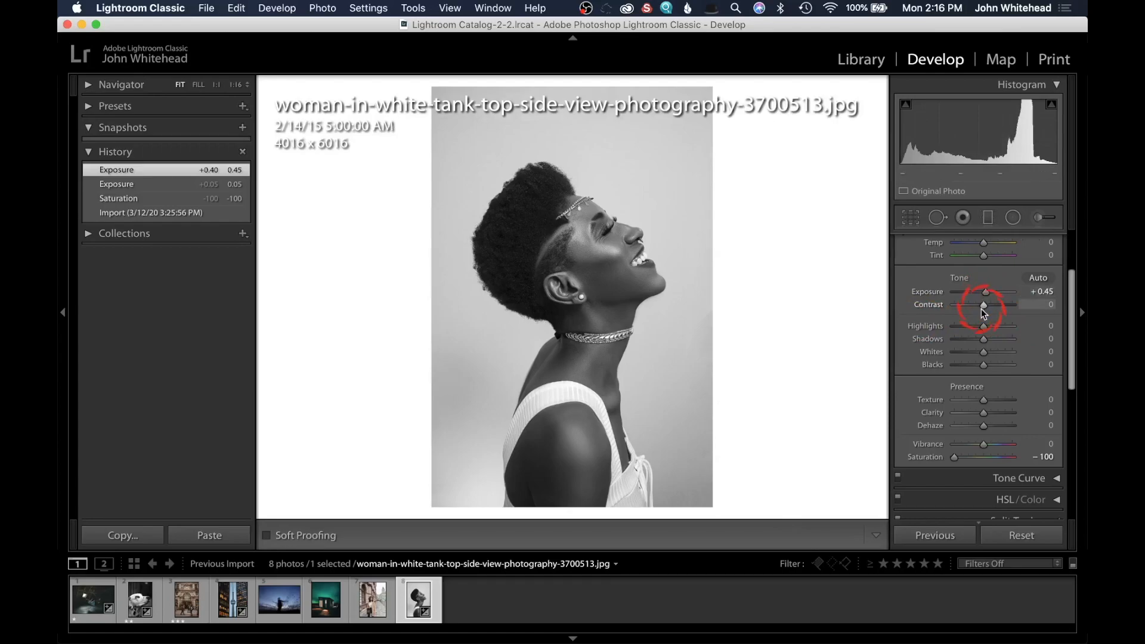
- Hide the side panel containing the history, and briefly hide and restore the adjustment panel on the opposite side
left_click(253, 281)
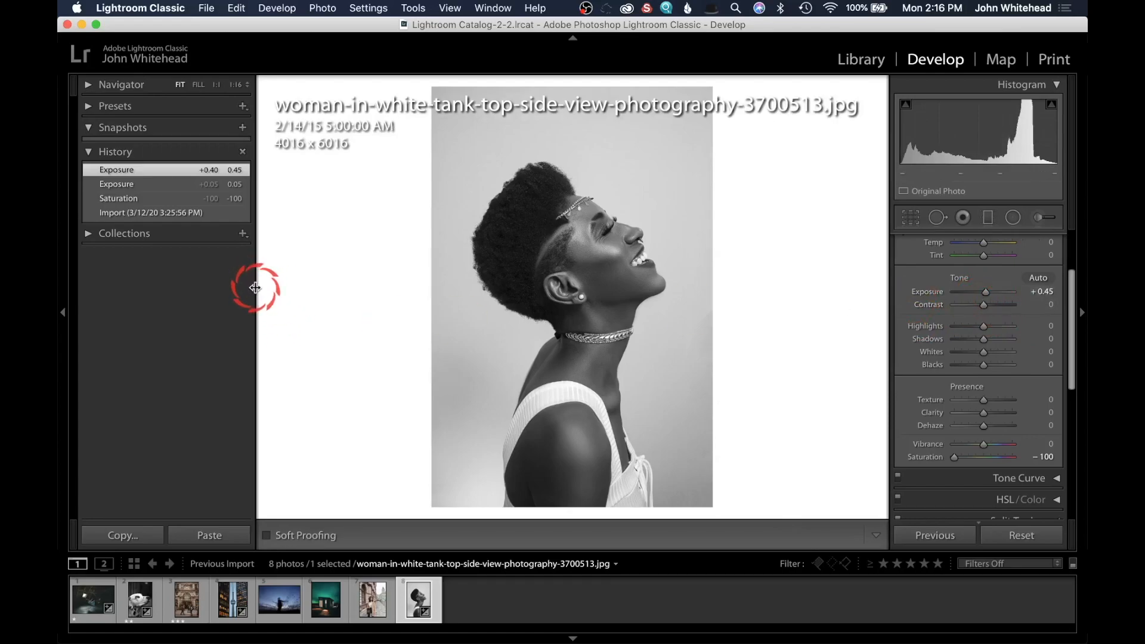
left_click_drag(259, 286, 121, 296)
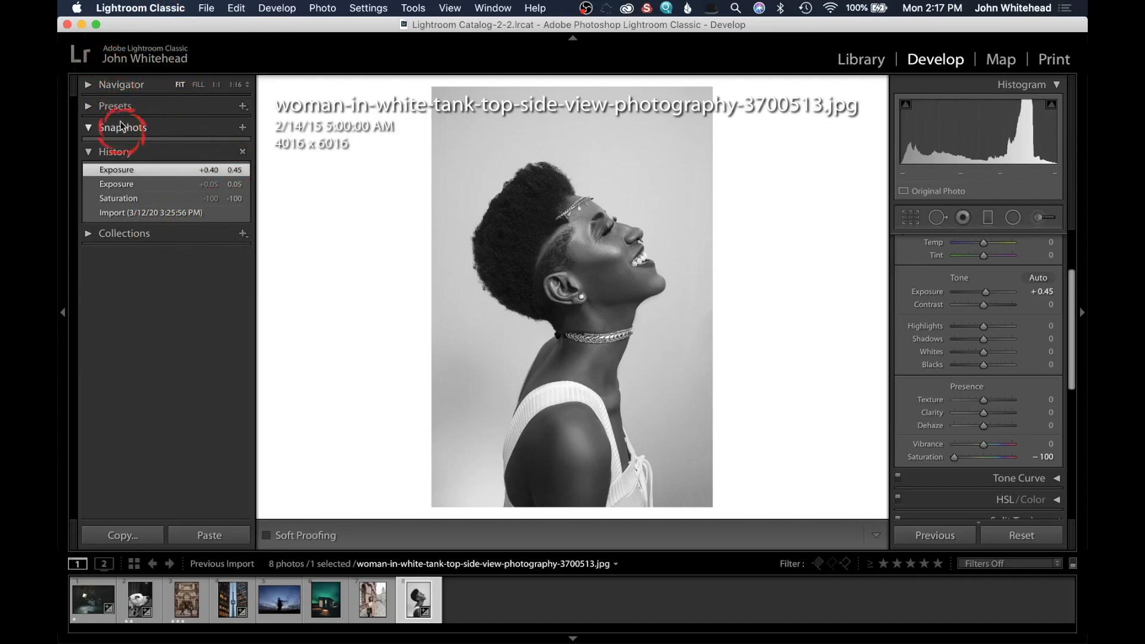
left_click(64, 316)
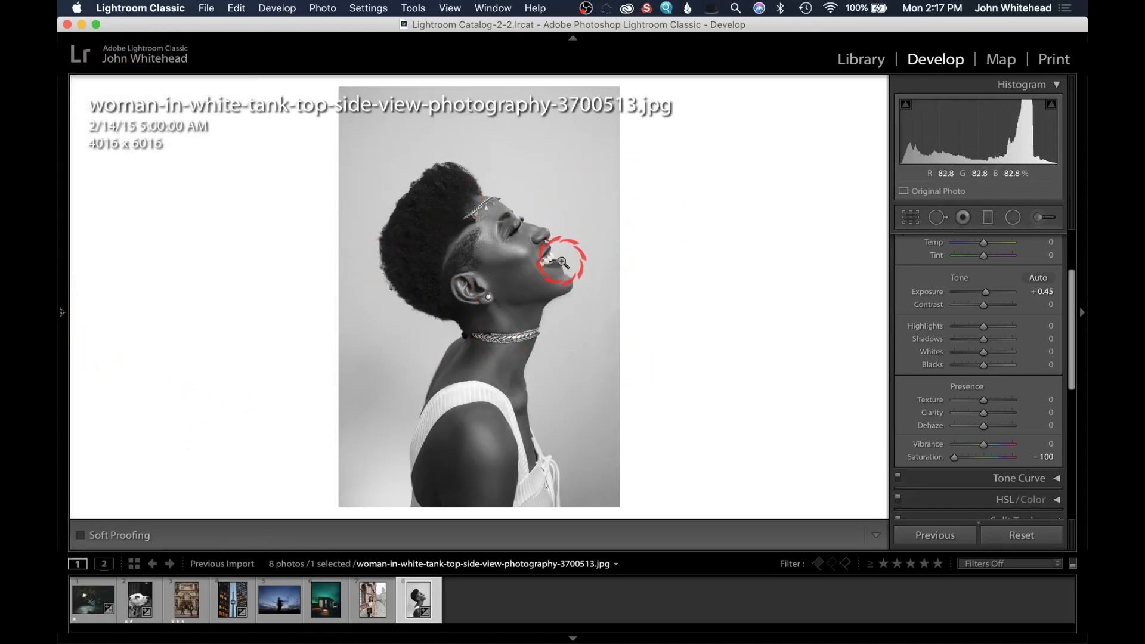
left_click(1083, 313)
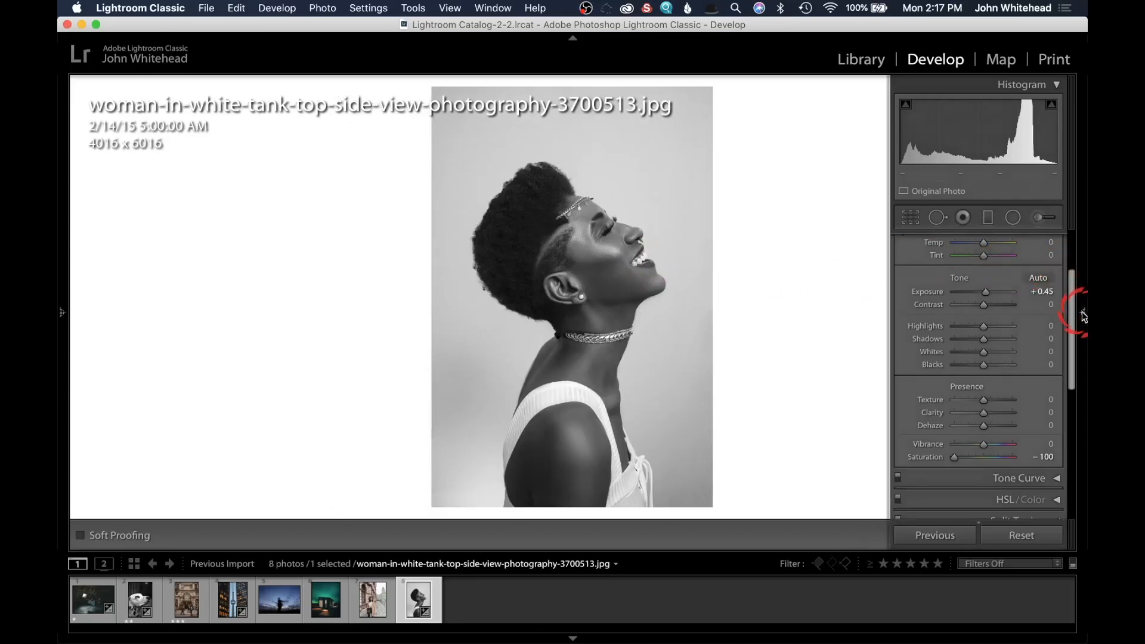
left_click(1082, 312)
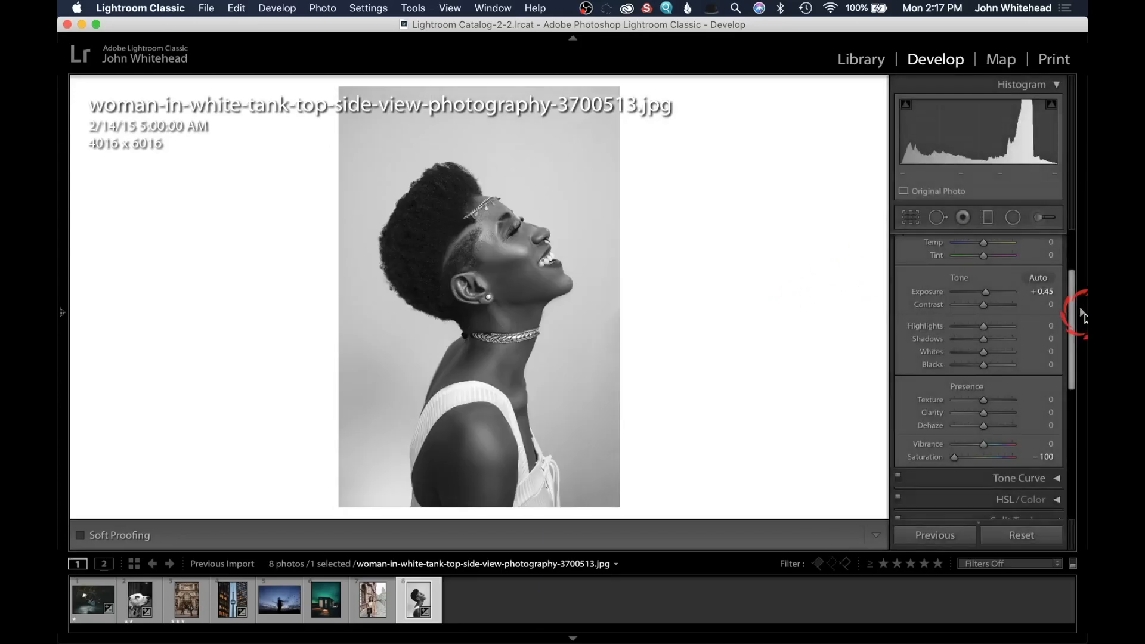
- Hide the filmstrip, temporarily reveal the hidden panels, and bring the filmstrip and the history side panel back permanently
left_click(572, 638)
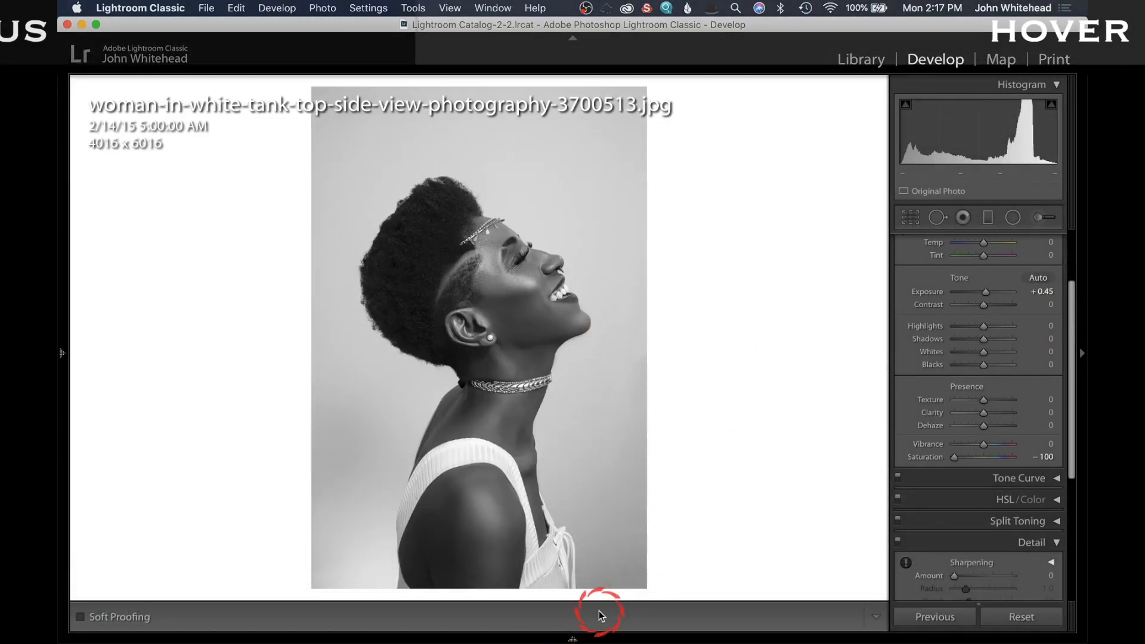
mouse_move(573, 639)
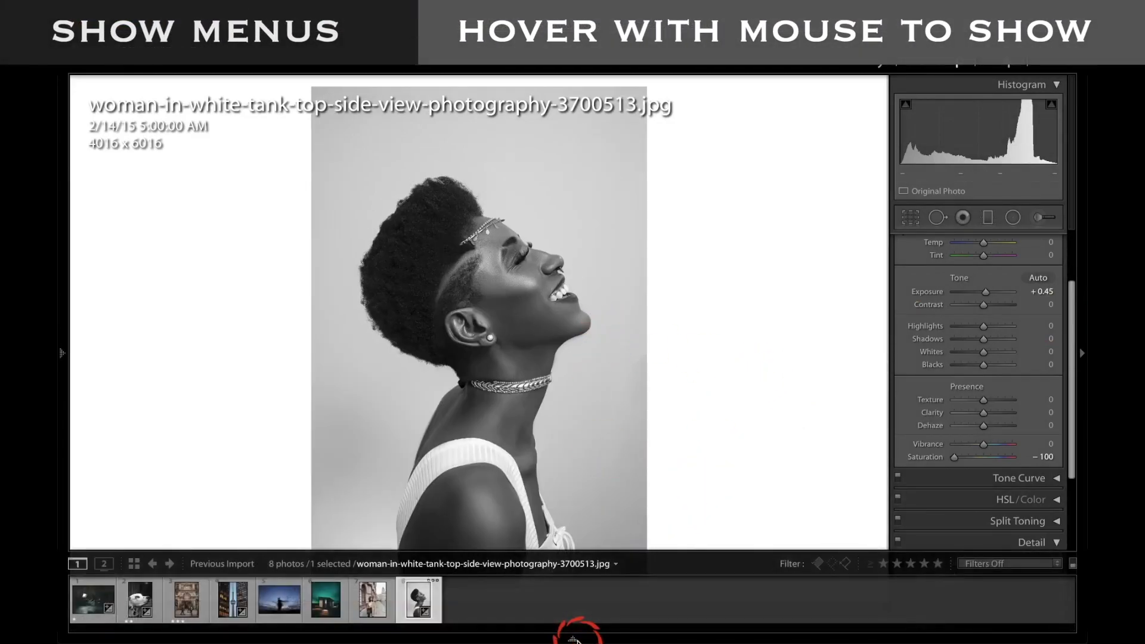
mouse_move(59, 355)
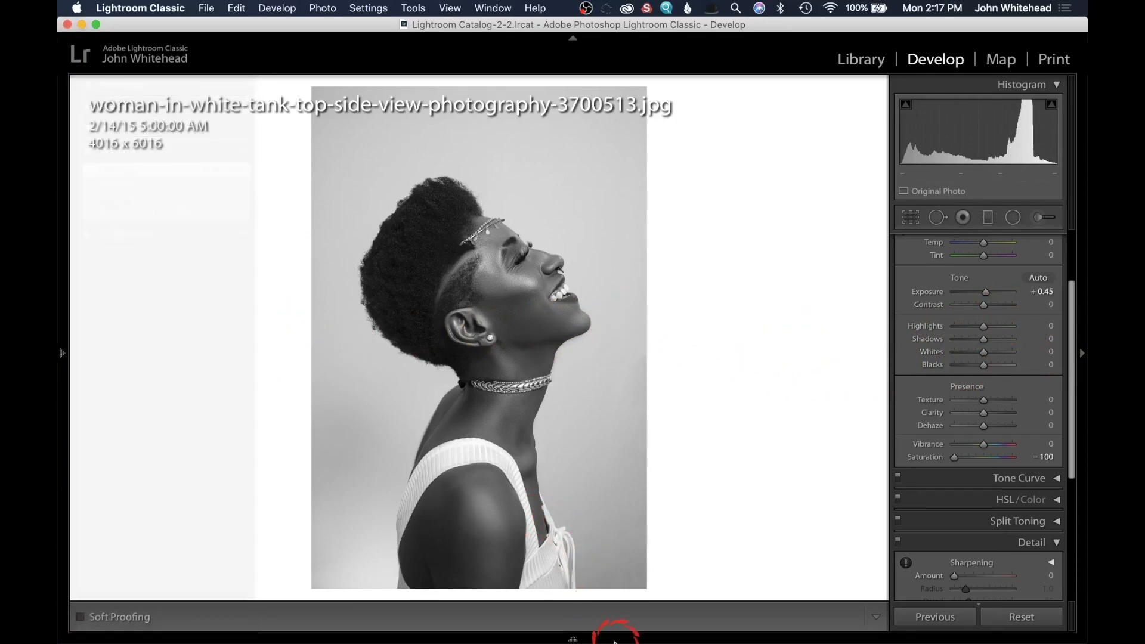
mouse_move(543, 623)
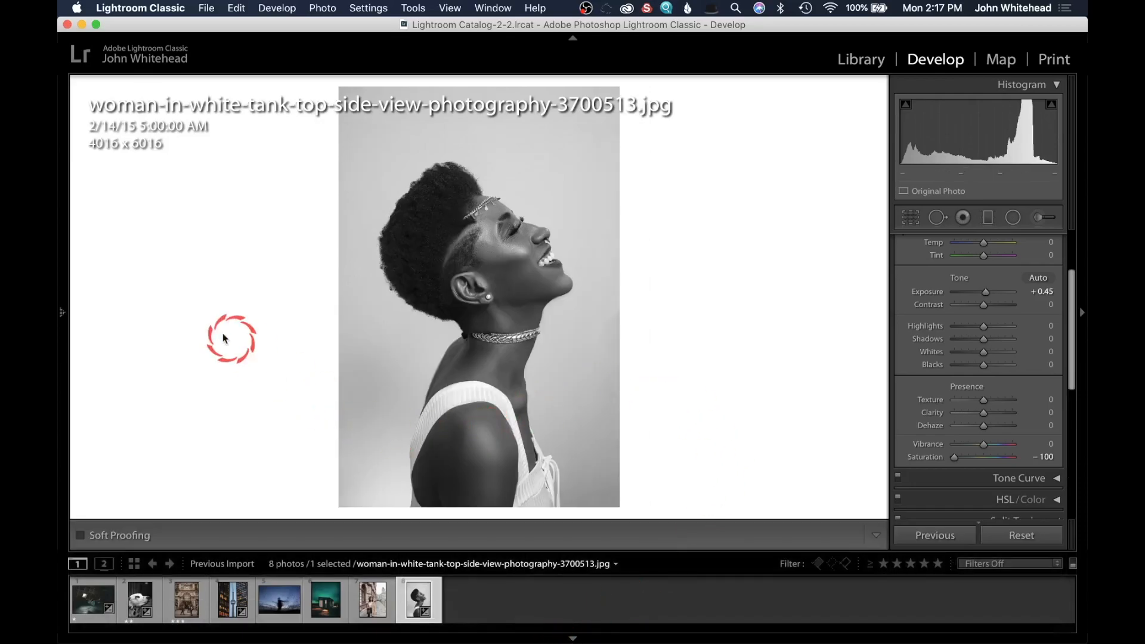
left_click(63, 312)
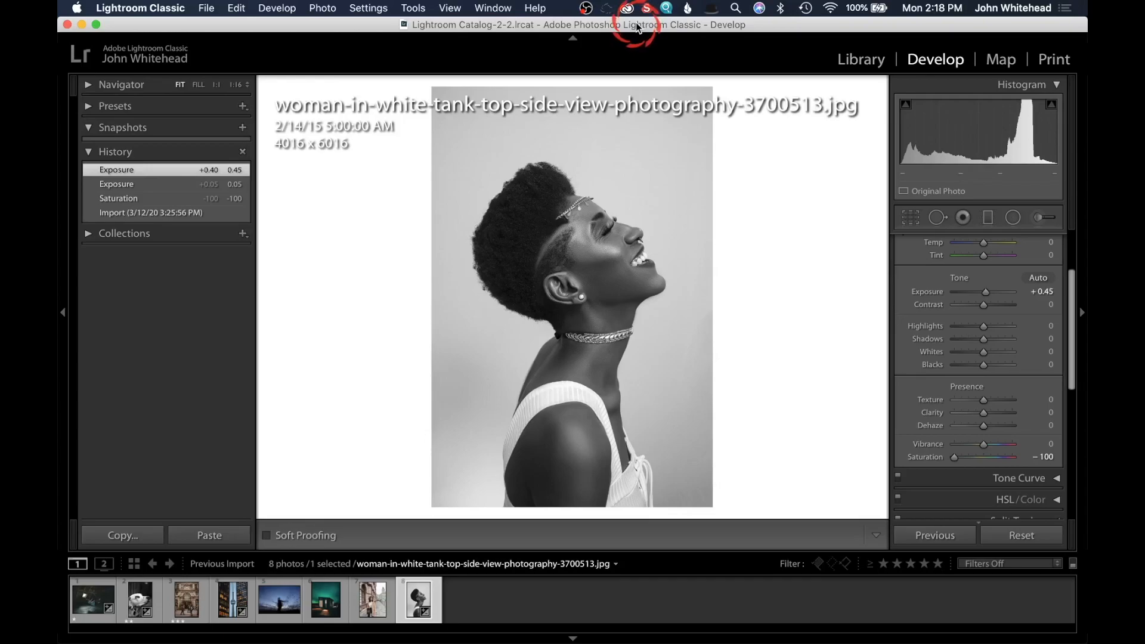
- View the portrait with the surrounding interface dimmed using Lights Out, and restore the normal display
key("l")
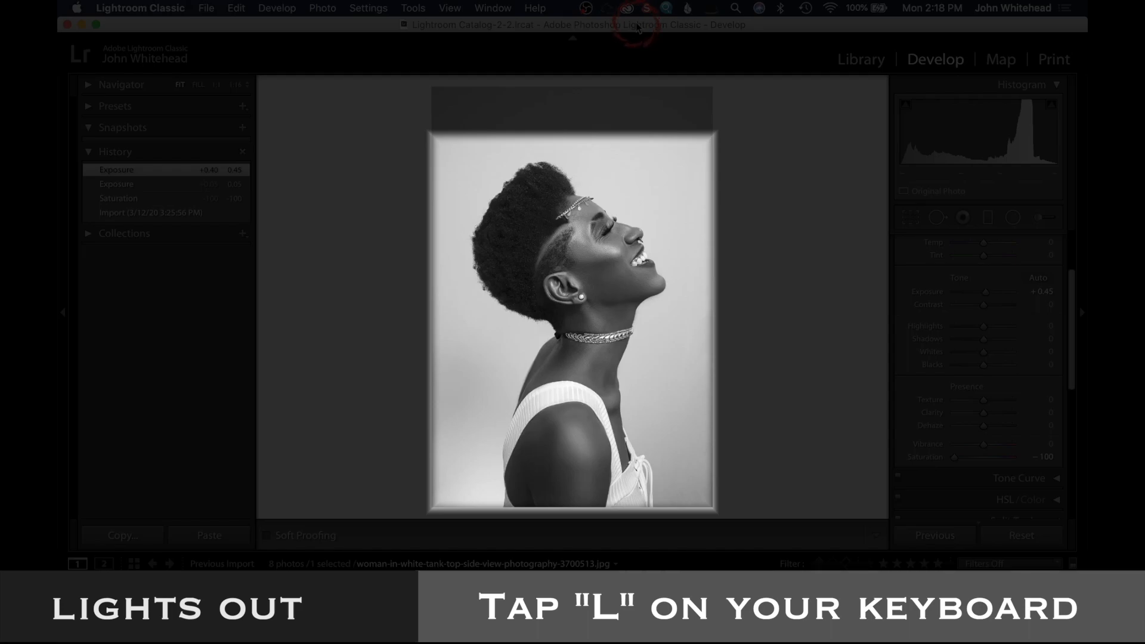
key("i")
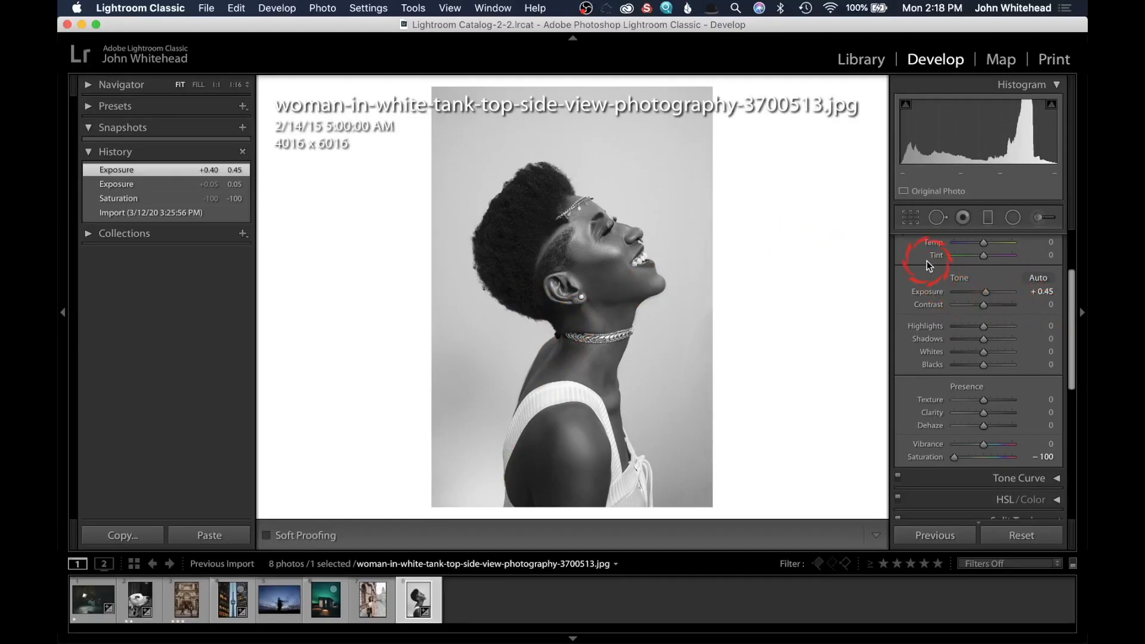
- Reset the portrait's Exposure to its default and set it to +0.38
scroll(936, 292, "up", 3)
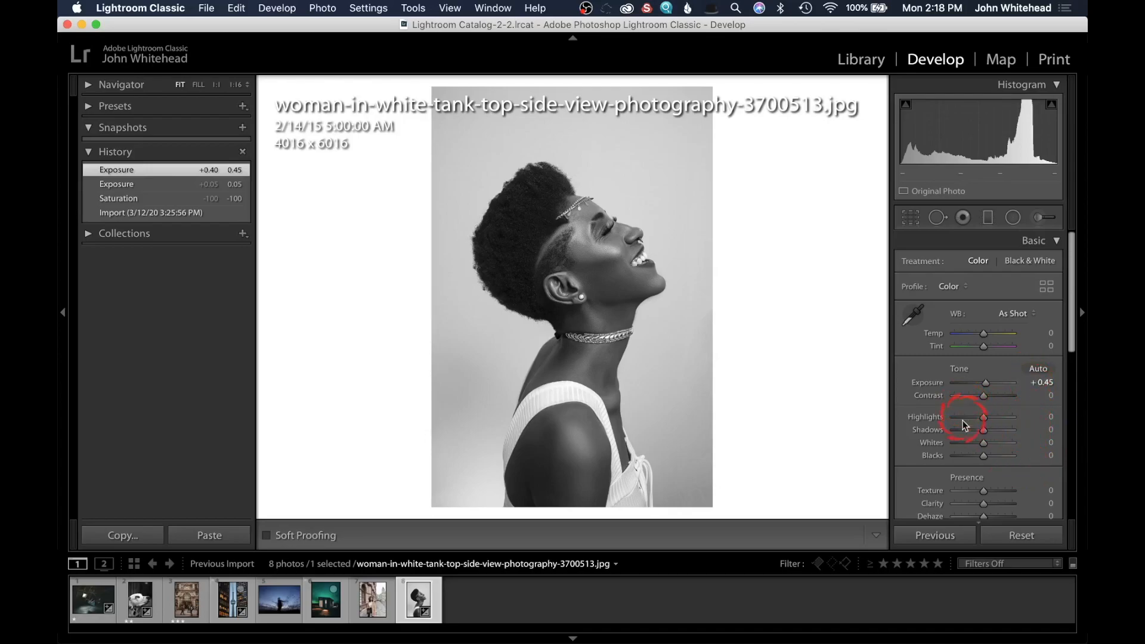
double_click(924, 384)
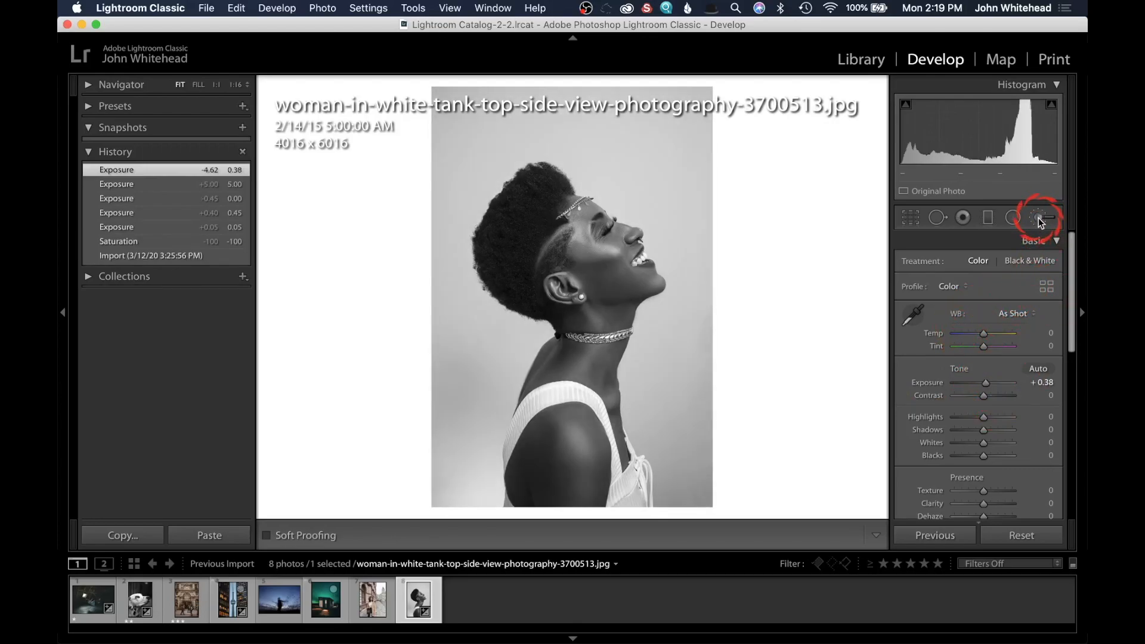
- Activate the Adjustment Brush, set its Shadows to 76, Texture to -42 and Saturation to 54, and reset its Exposure to 0.00
left_click(1039, 217)
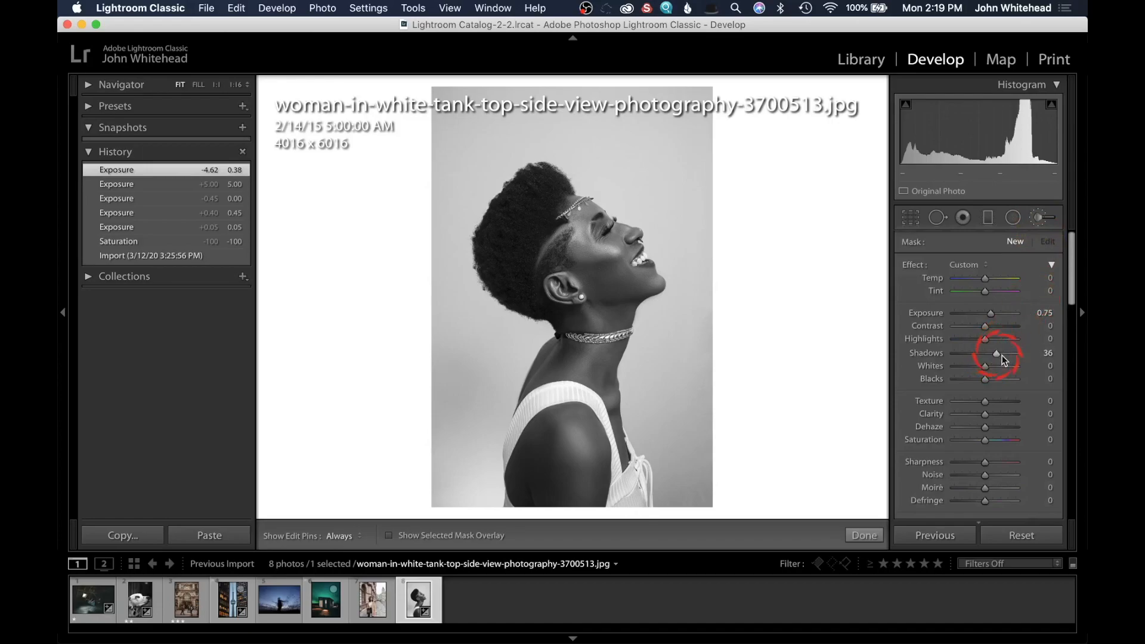
left_click_drag(974, 406, 1001, 440)
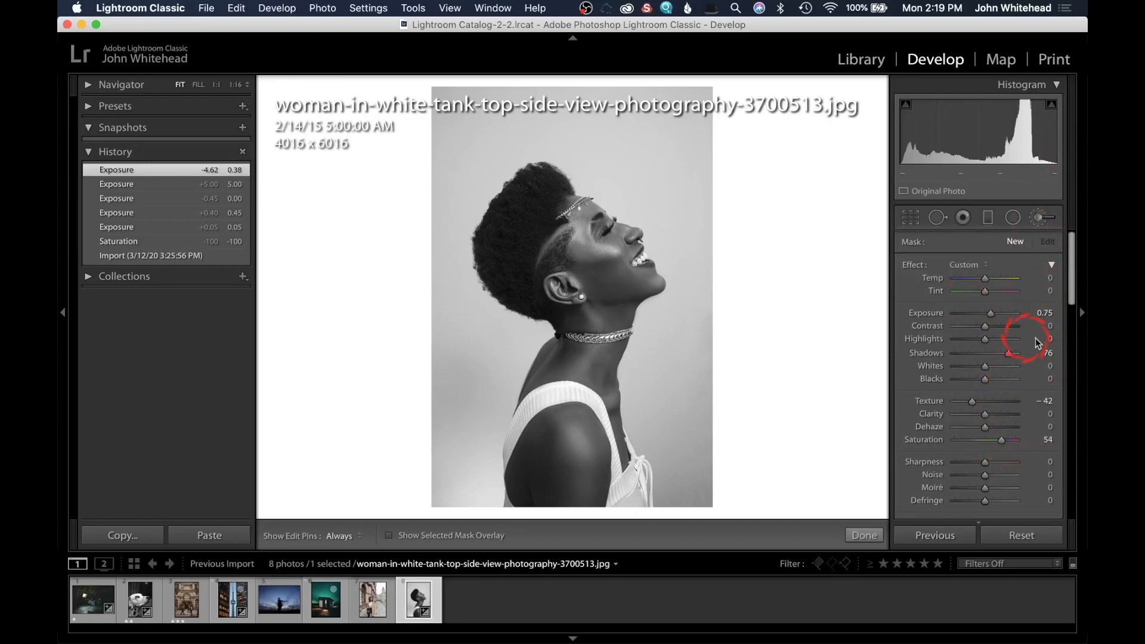
double_click(937, 313)
- Reset all the brush's effect values, try Highlights 69 and Blacks 74, and reset all of them again
key("alt")
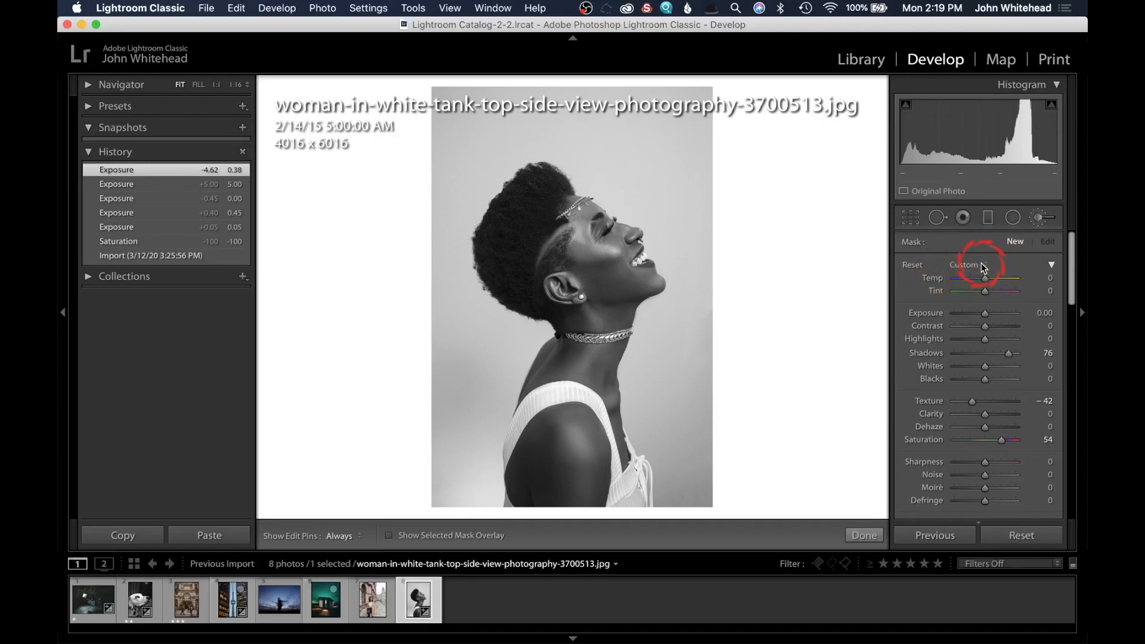
left_click(912, 265, "alt")
left_click_drag(985, 339, 1007, 339)
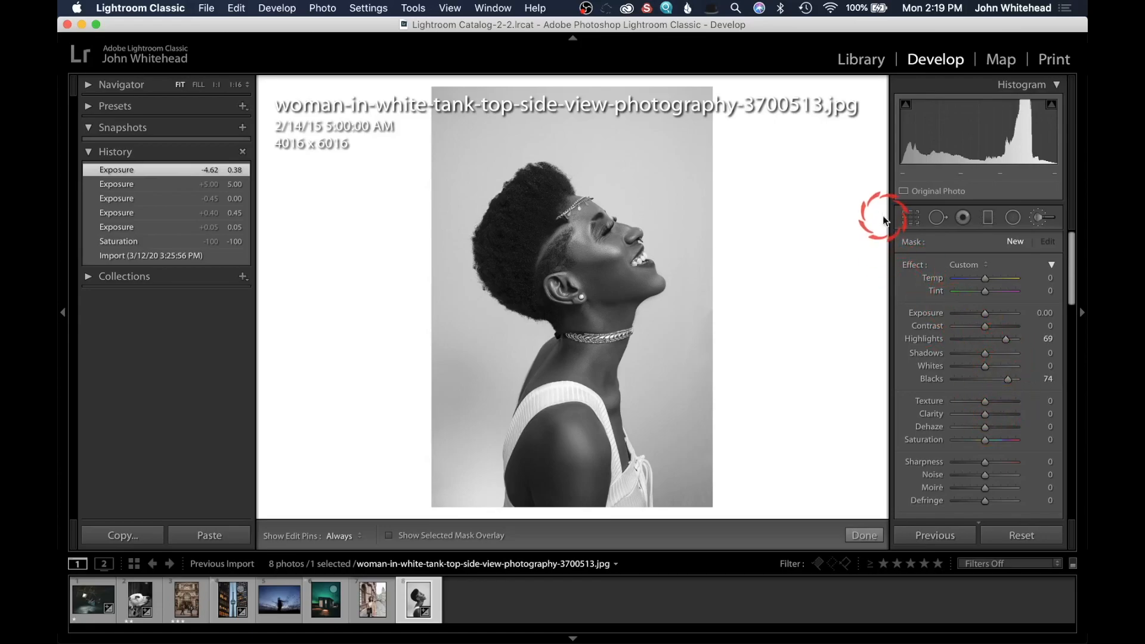
left_click(917, 265, "alt")
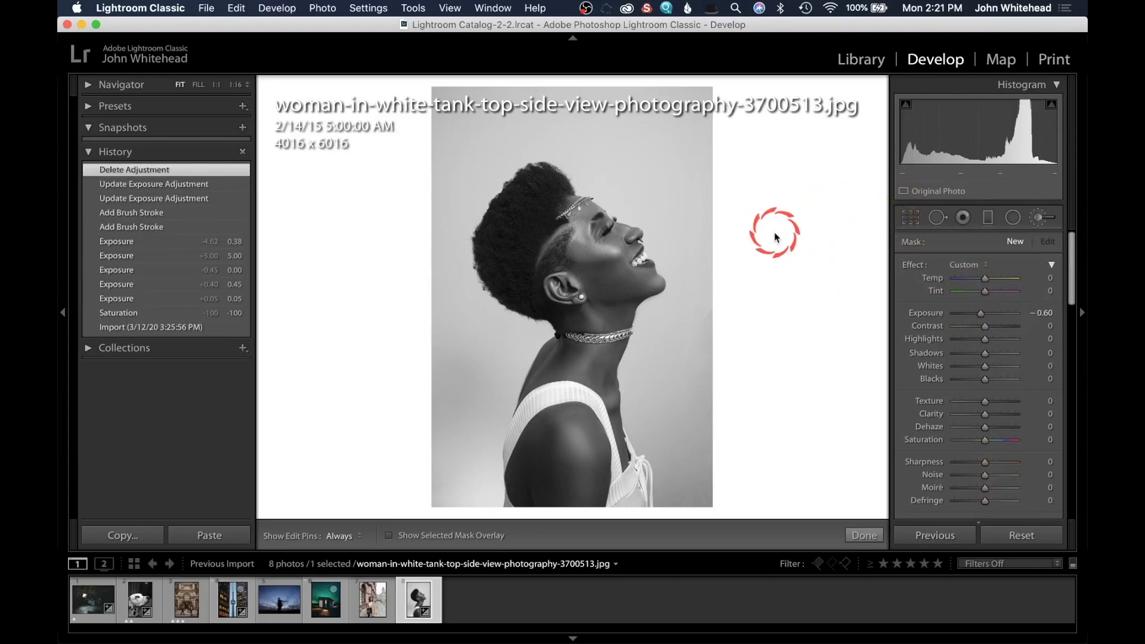
- Set the brush's Exposure to -0.16 and paint over the background above and around the woman's head
left_click_drag(980, 313, 985, 315)
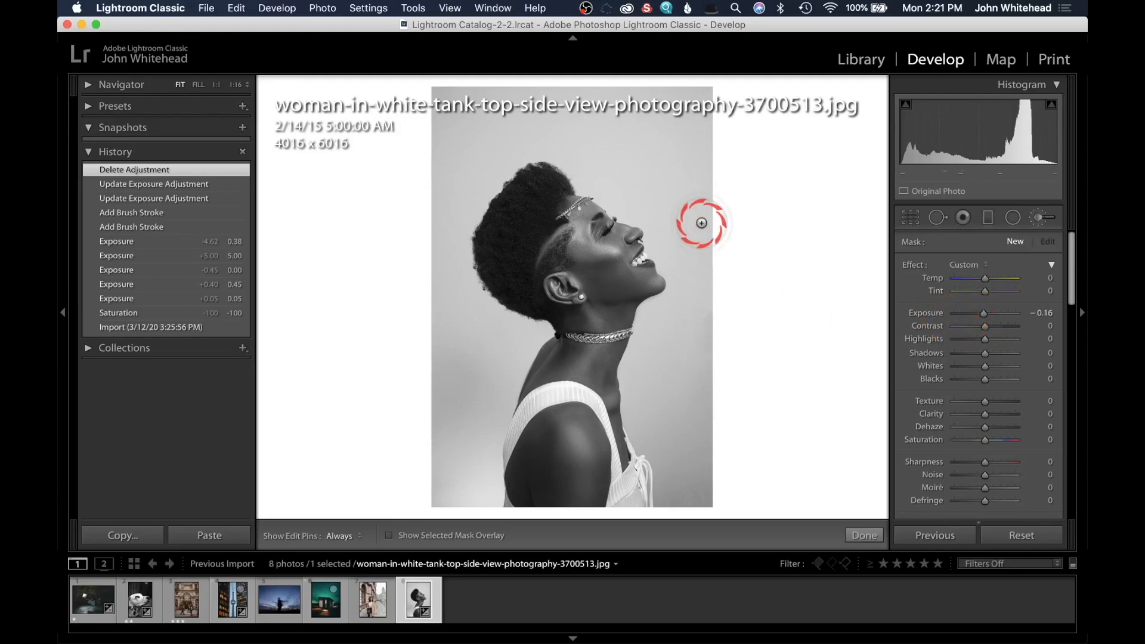
mouse_move(679, 158)
left_mouse_down()
mouse_move(702, 256)
mouse_move(576, 130)
mouse_move(539, 117)
mouse_move(492, 154)
mouse_move(451, 219)
mouse_move(410, 127)
mouse_move(558, 94)
mouse_move(677, 87)
mouse_move(652, 100)
mouse_move(707, 120)
mouse_move(763, 185)
left_mouse_up()
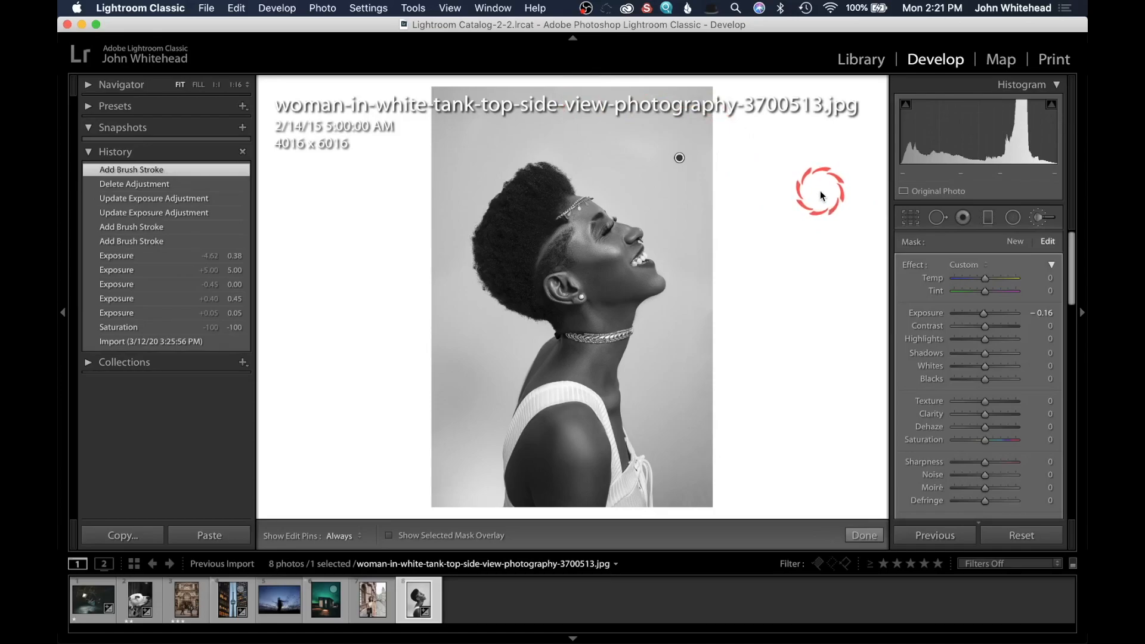
- Extend the brushed area over the background behind the woman's head and neck, with the mask overlay shown and the edit pin hidden while painting
key("o")
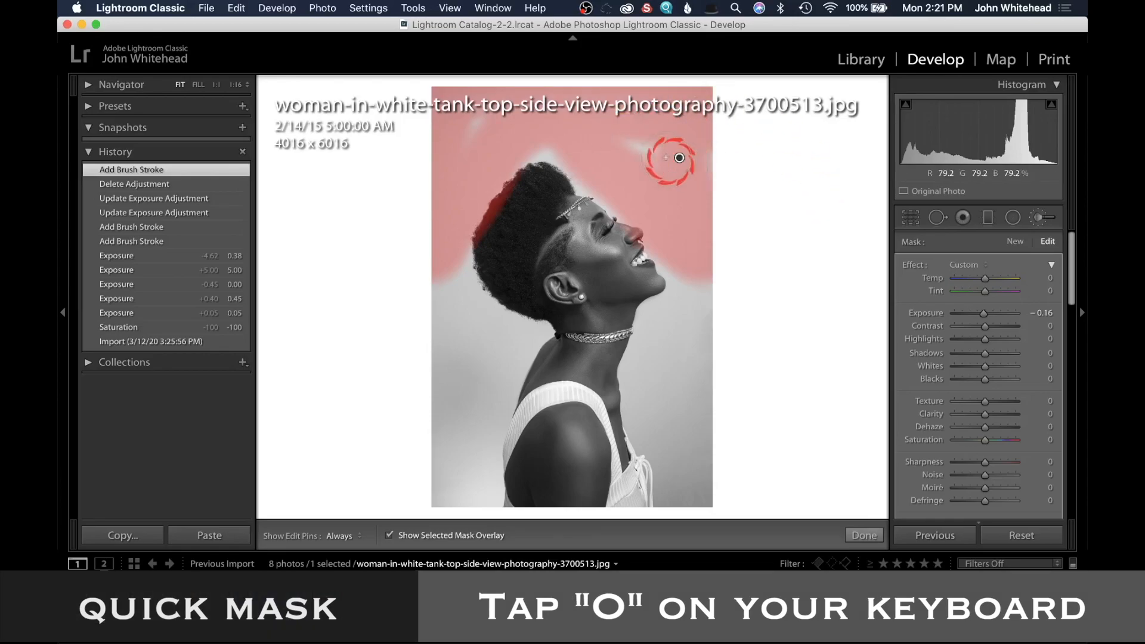
mouse_move(643, 143)
left_mouse_down()
mouse_move(666, 154)
mouse_move(561, 99)
mouse_move(490, 96)
mouse_move(448, 142)
left_mouse_up()
key("h")
mouse_move(432, 266)
left_mouse_down()
mouse_move(444, 264)
mouse_move(489, 327)
mouse_move(447, 327)
mouse_move(473, 350)
left_mouse_up()
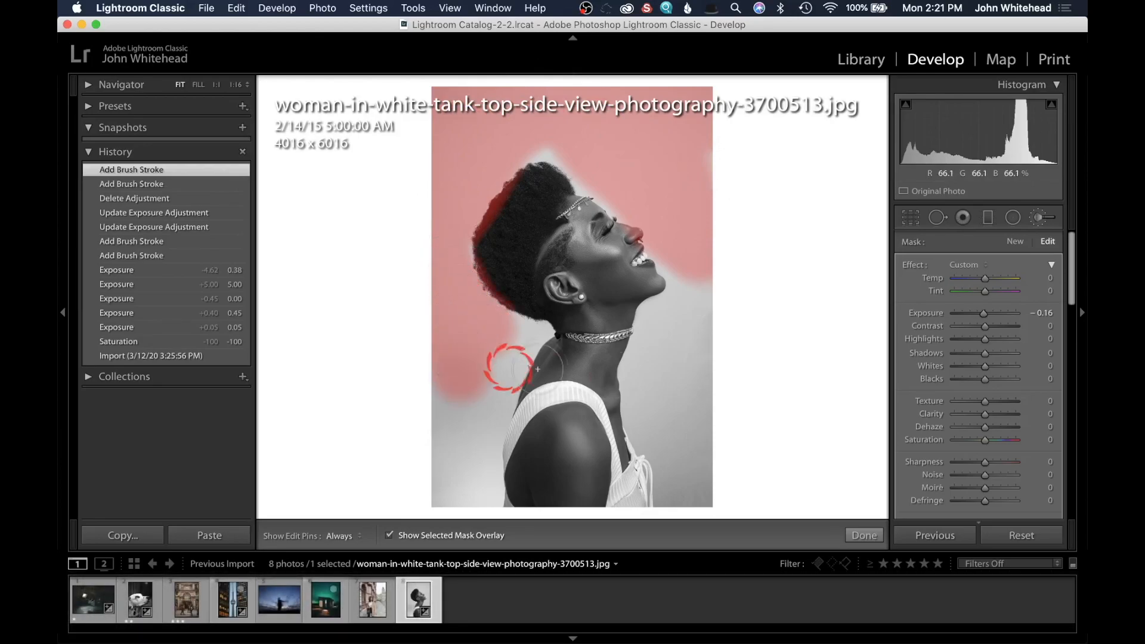
key("h")
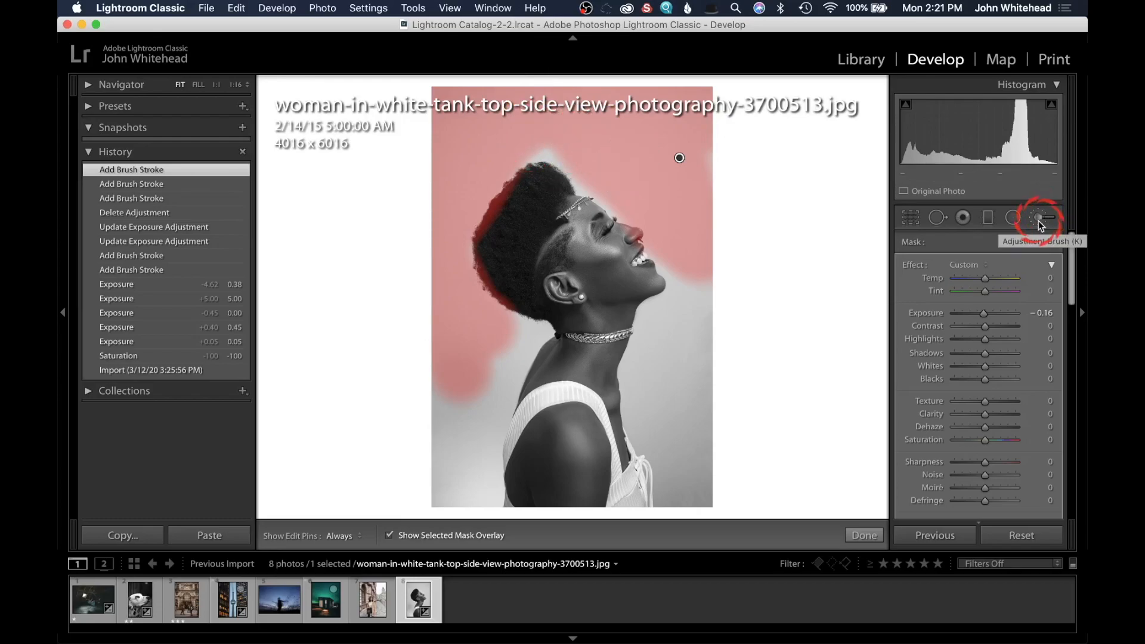
key("o")
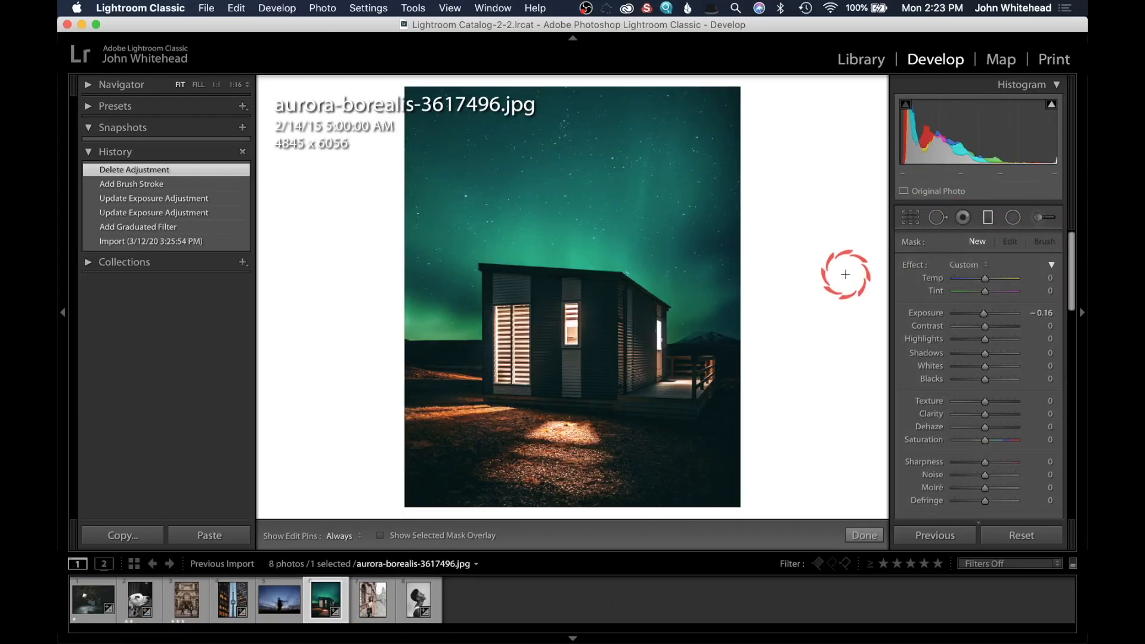
- Add a level graduated filter to the aurora borealis photo, running from the upper sky down to about the middle of the cabin
left_click(964, 218)
left_click(989, 219)
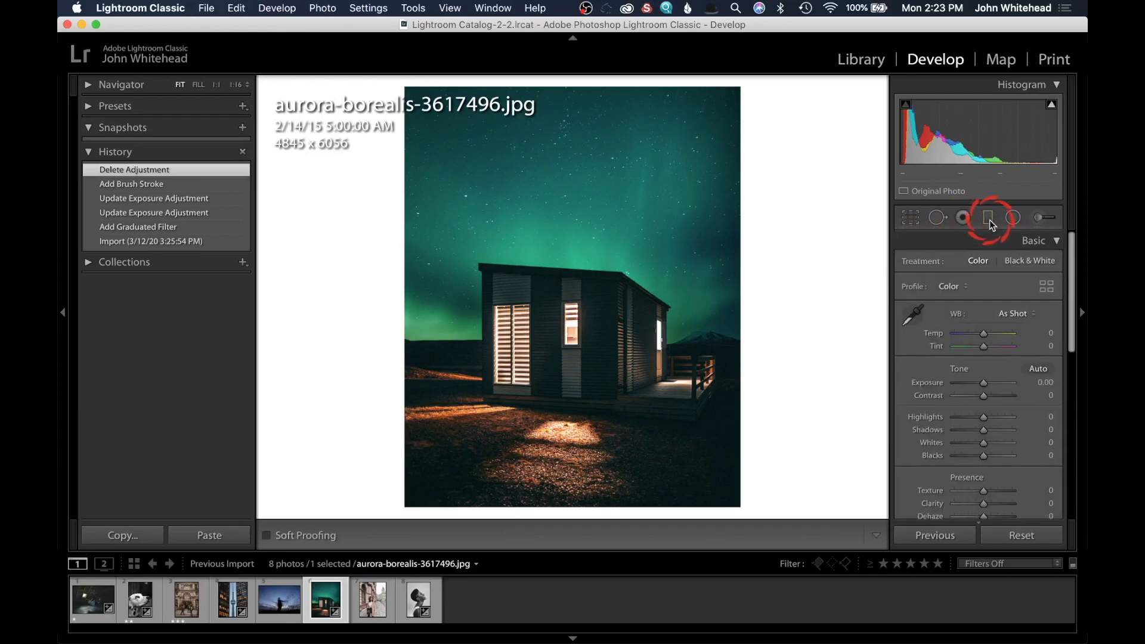
left_click(990, 220)
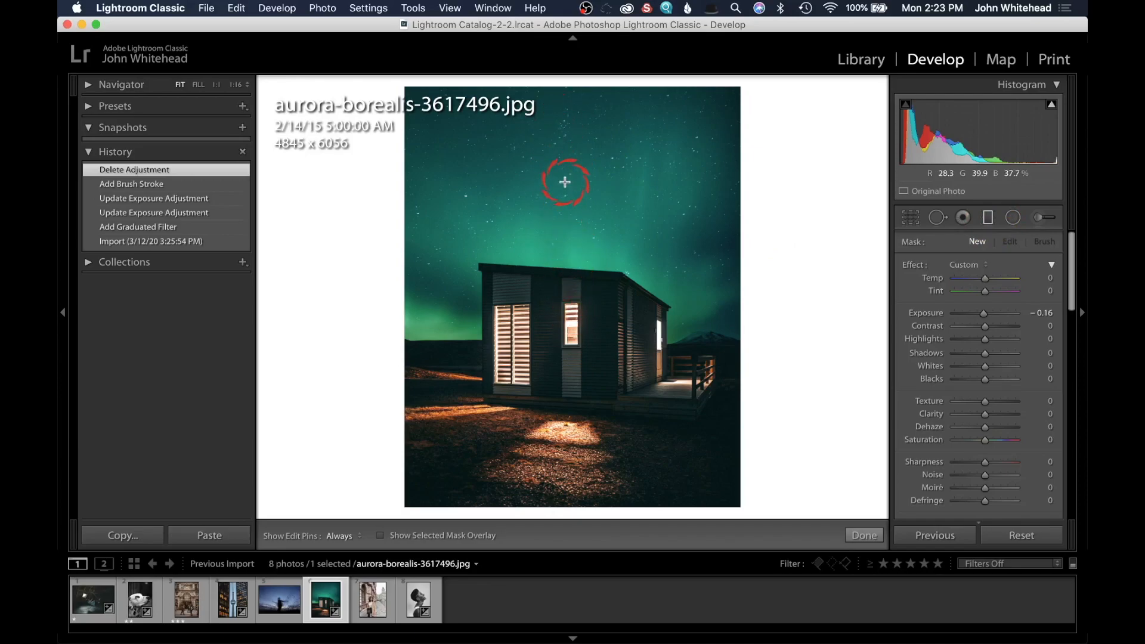
left_click_drag(563, 174, 563, 338)
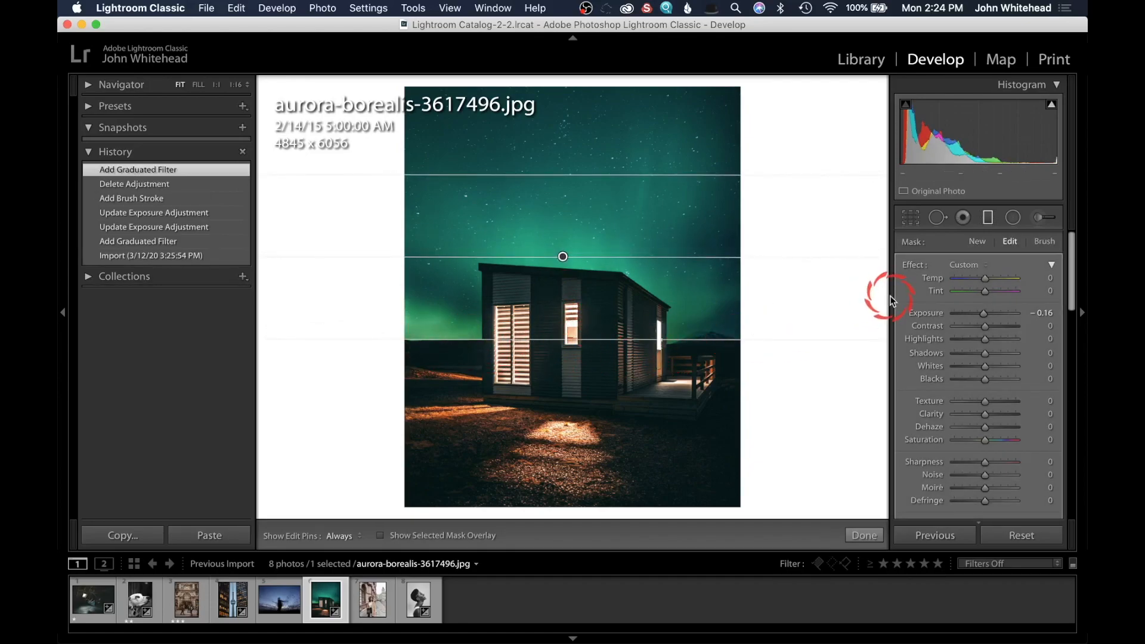
- Darken the sky with the graduated filter by trying Exposure -4.00 and -1.70, ending at -2.34
left_click_drag(985, 314, 953, 319)
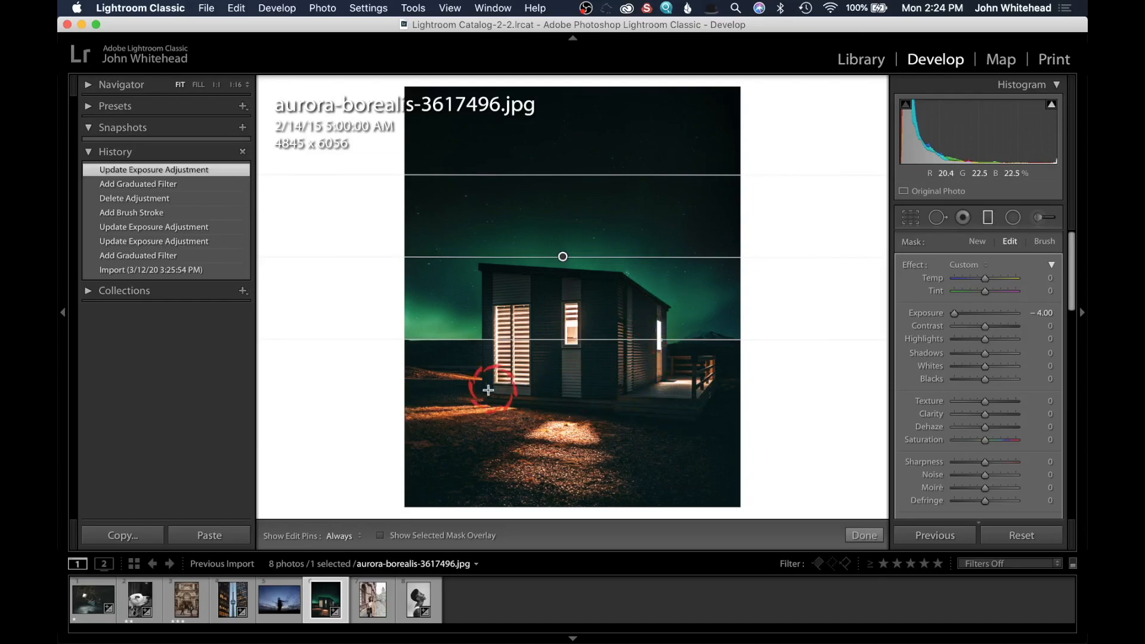
left_click_drag(951, 319, 967, 319)
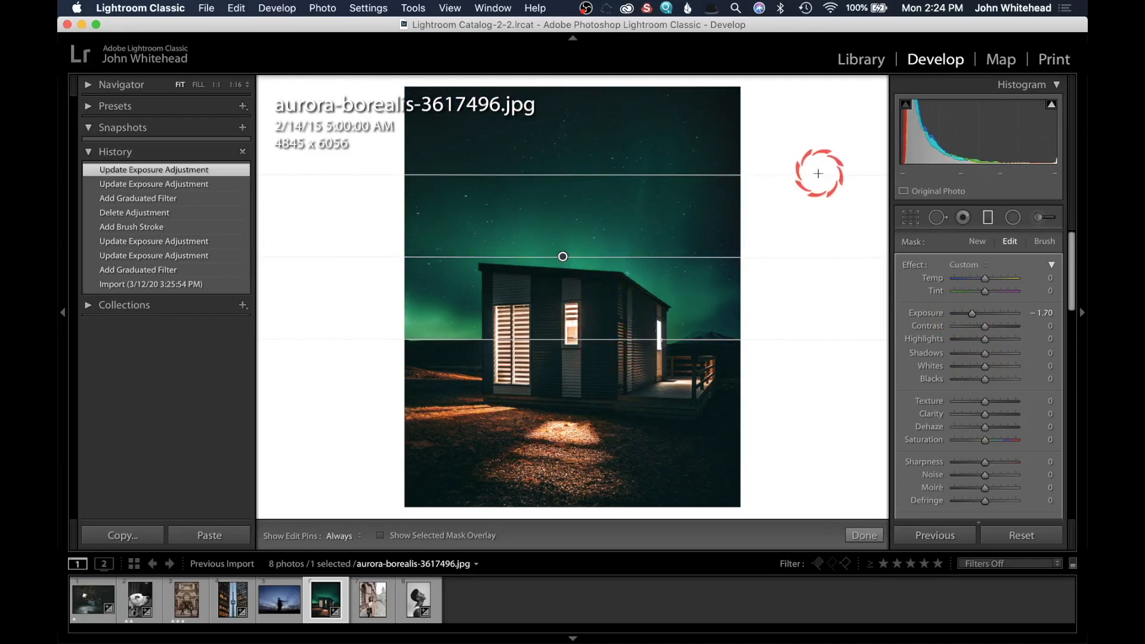
left_click_drag(971, 314, 968, 315)
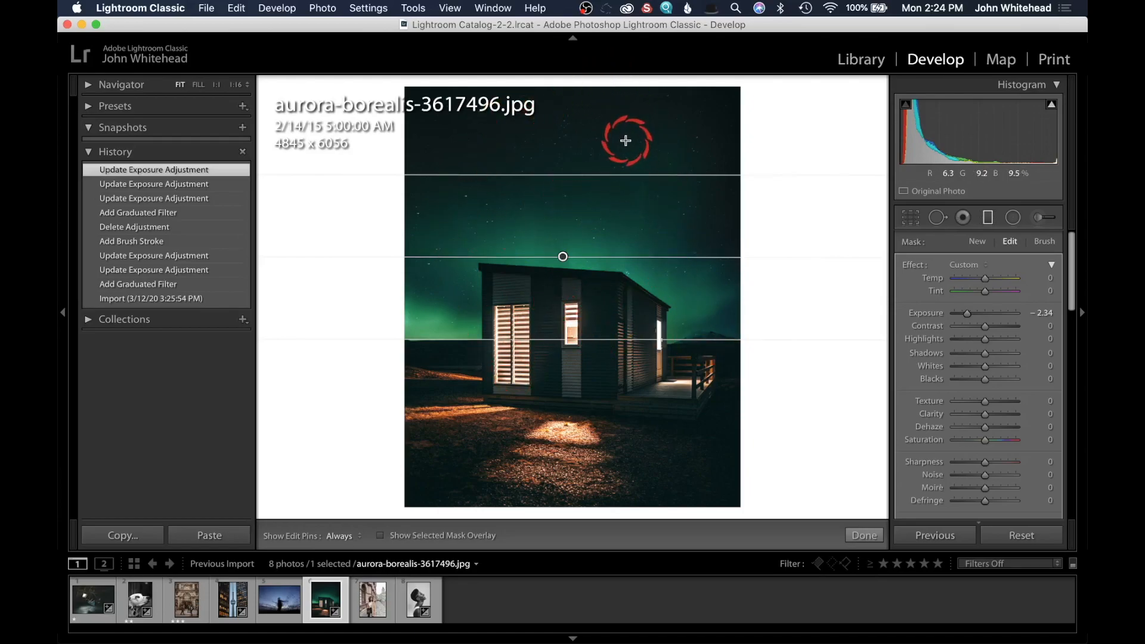
- Switch the graduated filter's mask to brush editing and bring up the brush's Erase option
left_click(1045, 242)
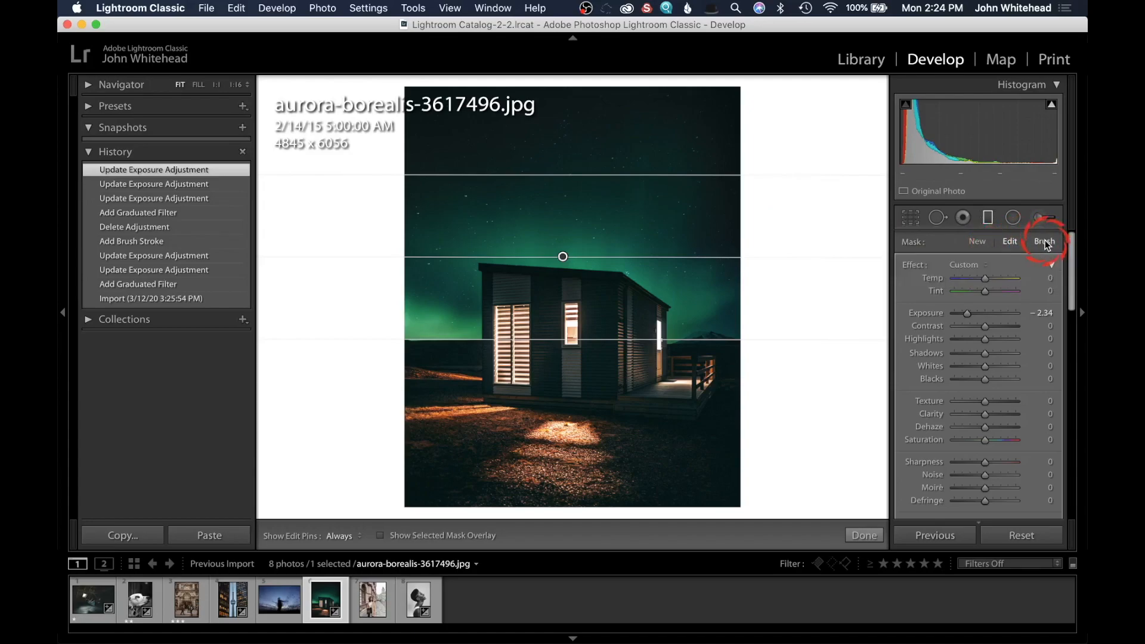
scroll(921, 334, "down", 10)
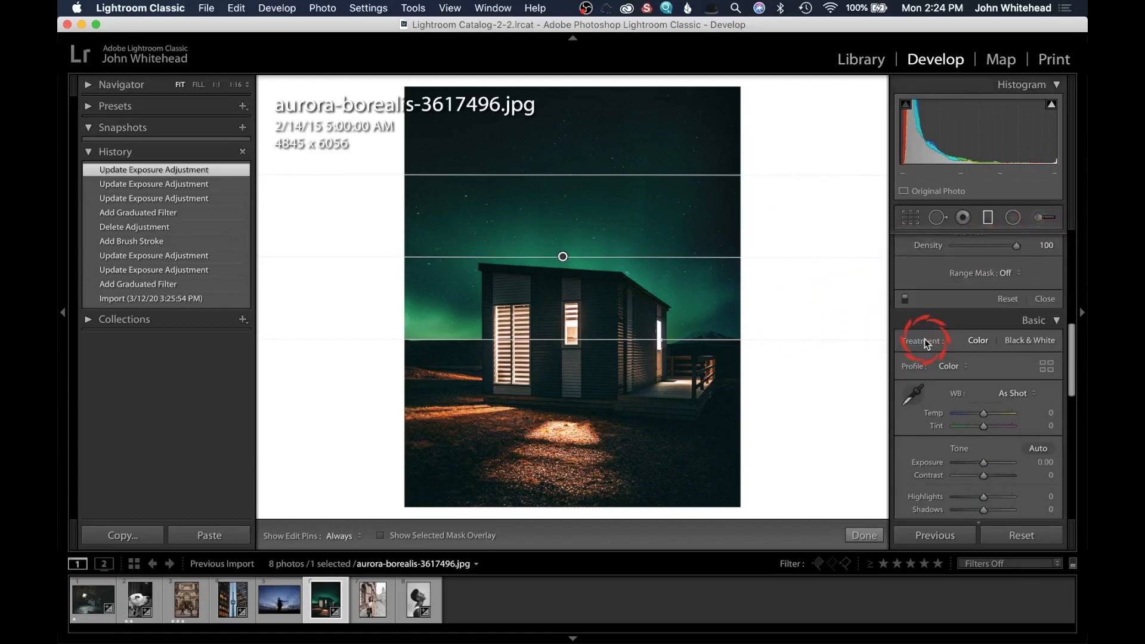
scroll(925, 338, "up", 10)
scroll(933, 331, "down", 2)
scroll(934, 336, "down", 3)
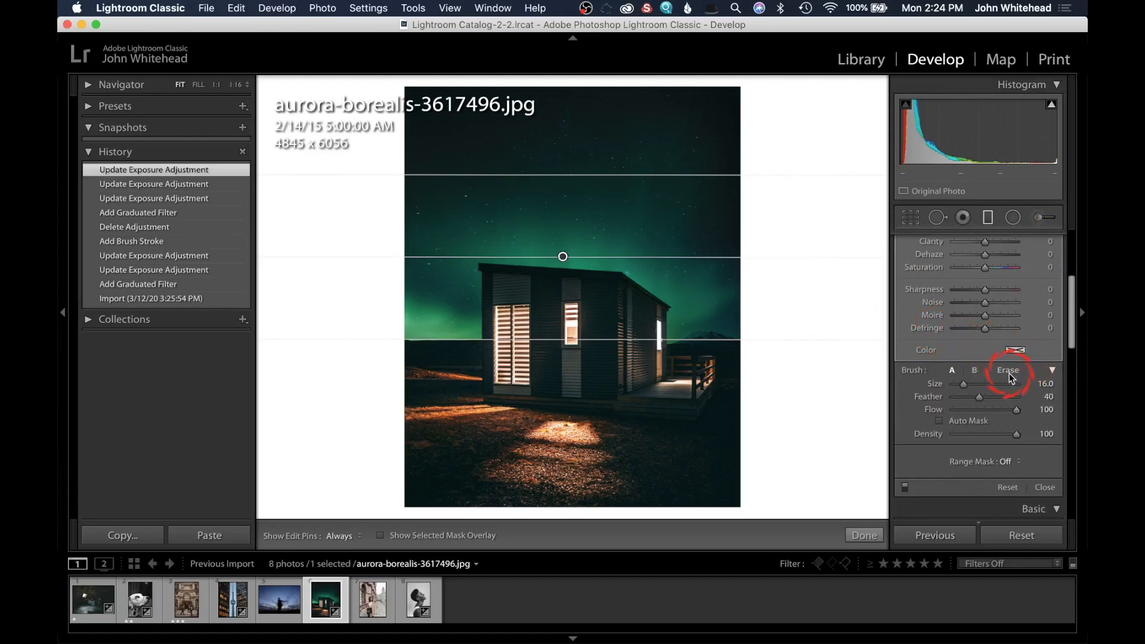
scroll(623, 358, "up", 2)
left_click(1007, 370)
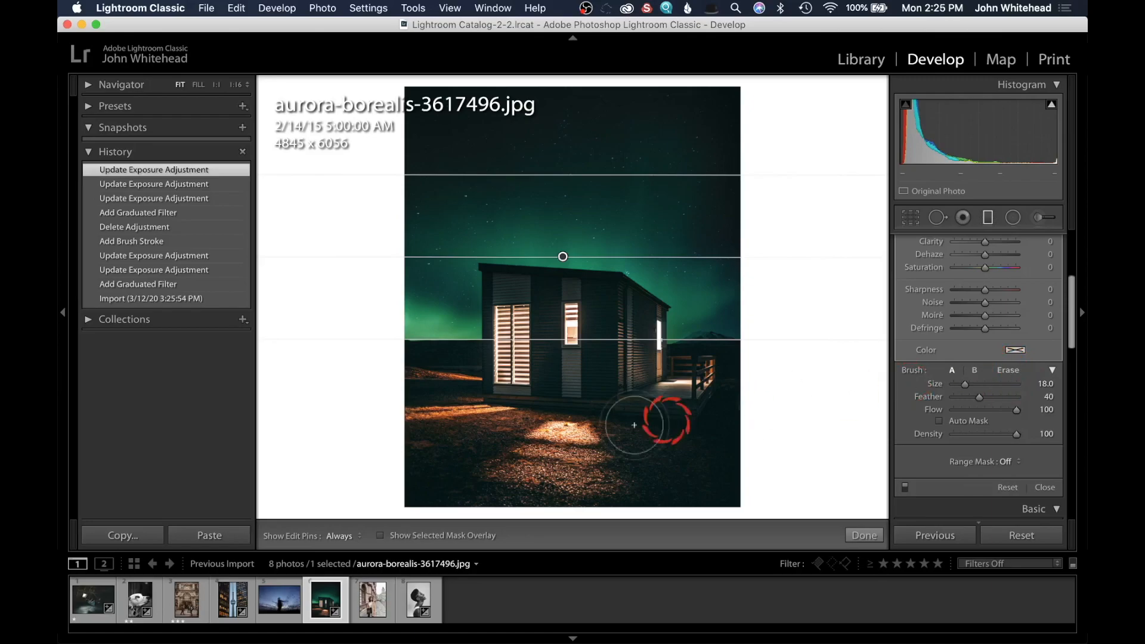
- Erase the graduated filter's effect at the cabin's deck railing with the size 11 Erase brush, toggling the edit pin off and on beforehand
key("alt")
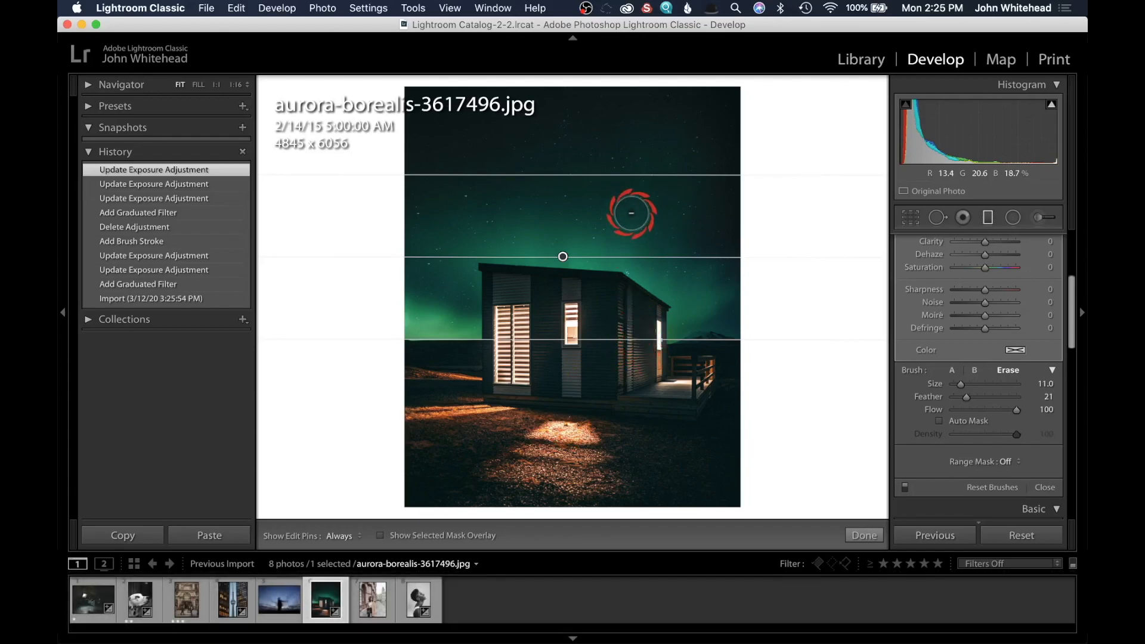
key("alt")
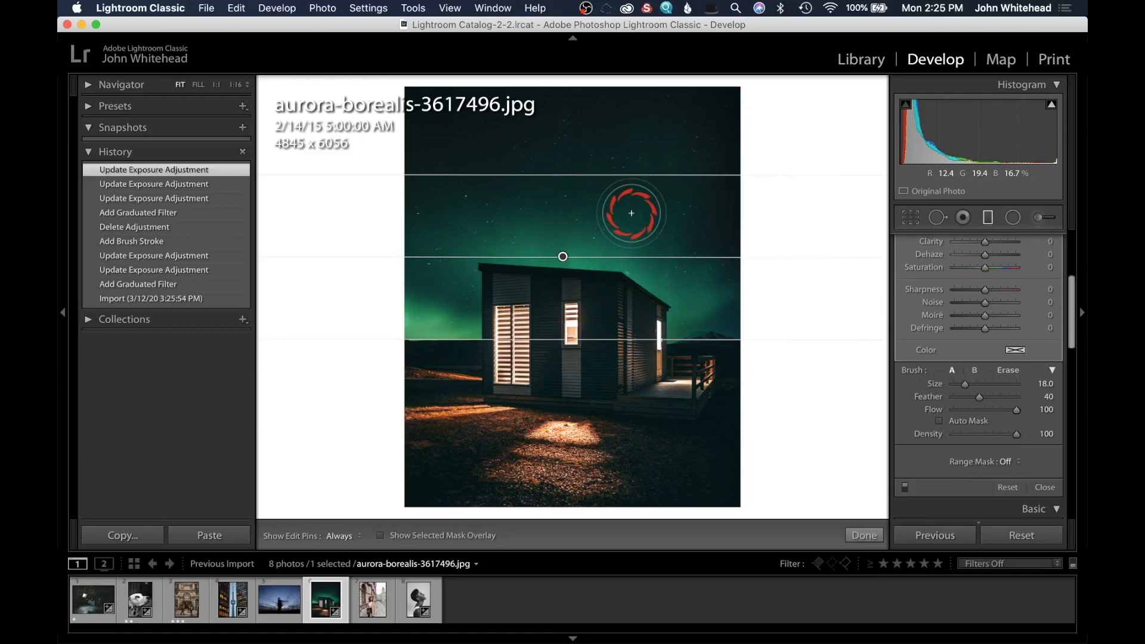
key("alt")
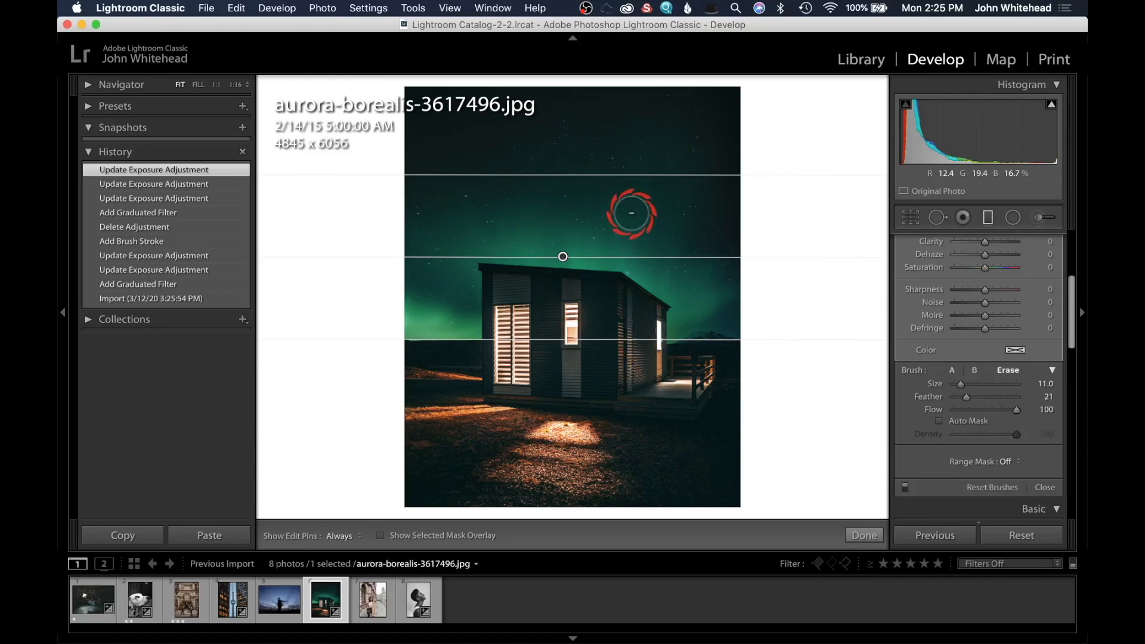
key("h")
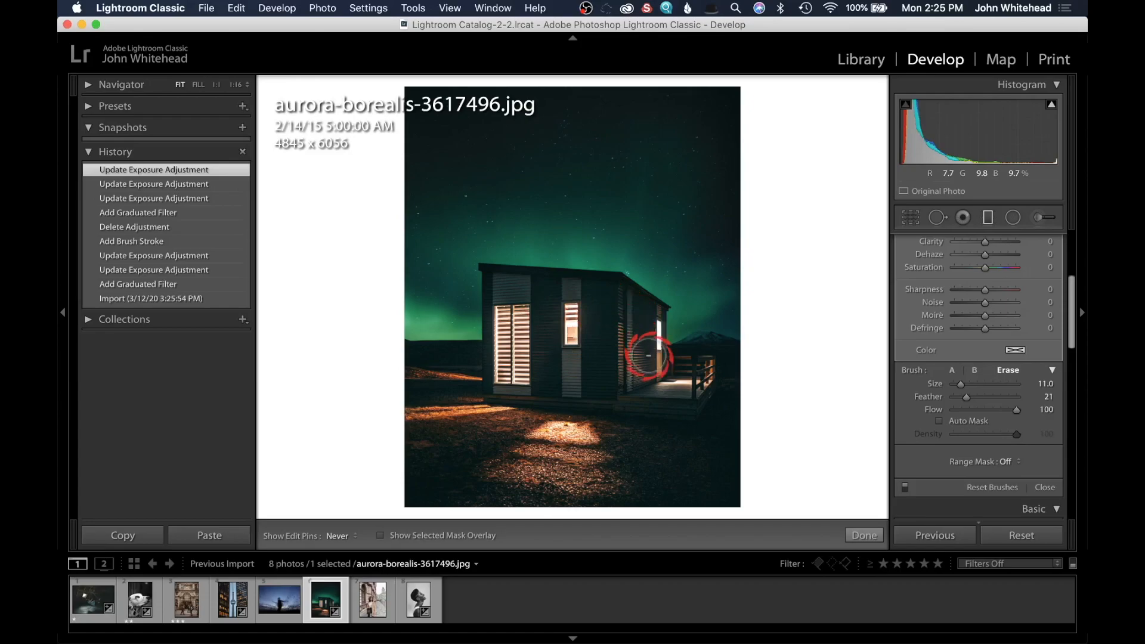
key("h")
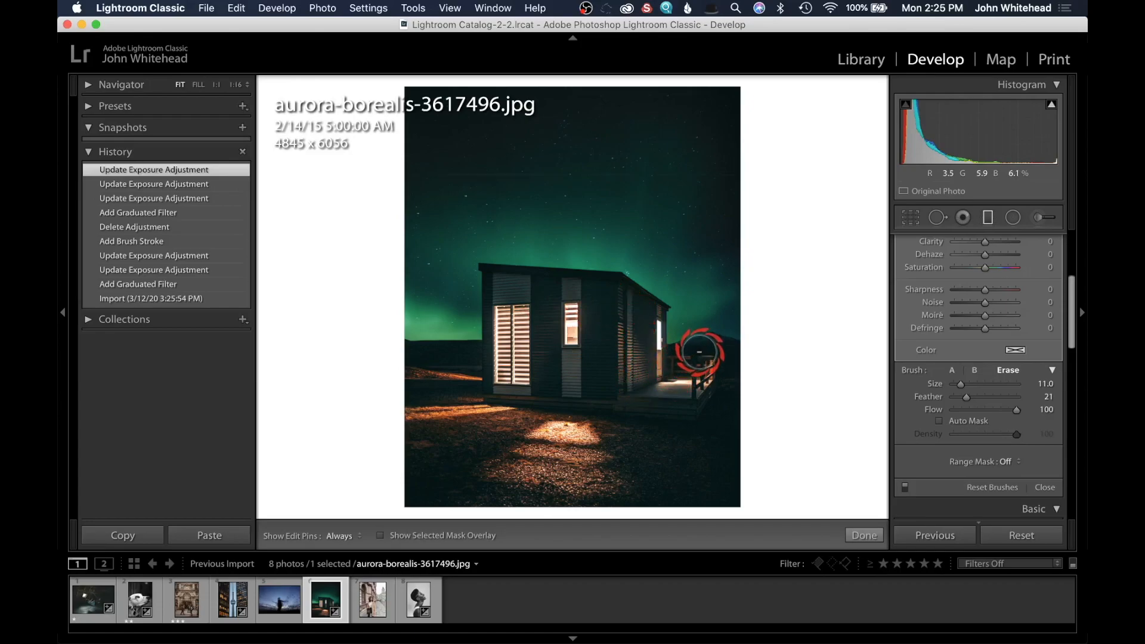
left_click(699, 352, "alt")
- Set the graduated filter's Exposure to -4.00 and show its mask overlay briefly to check the covered area
scroll(1017, 319, "up", 5)
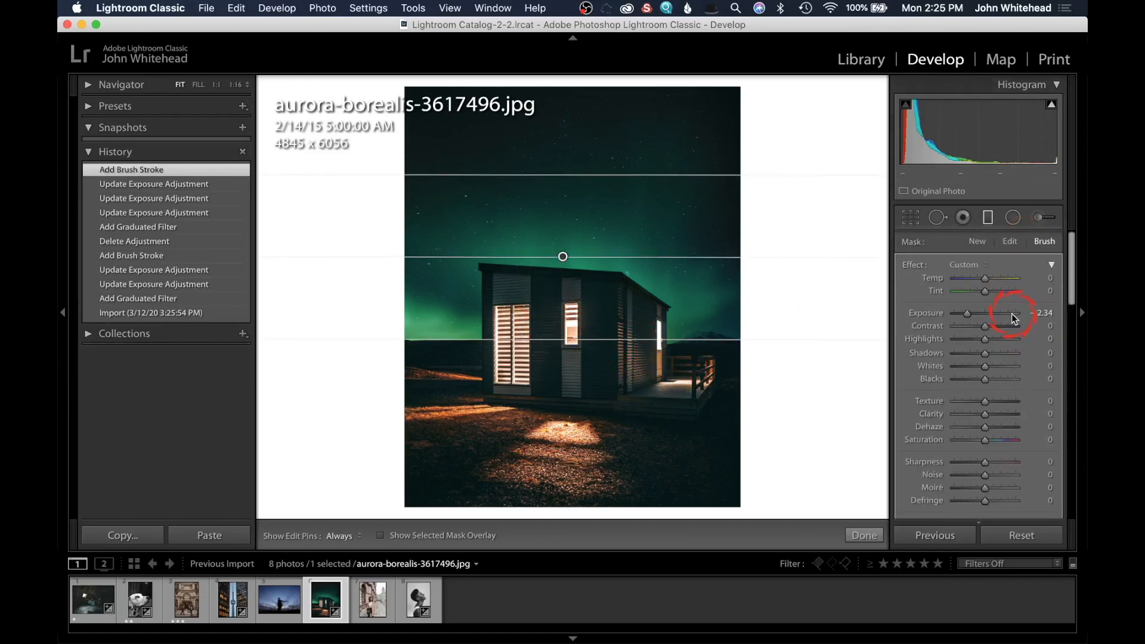
left_click_drag(965, 311, 926, 313)
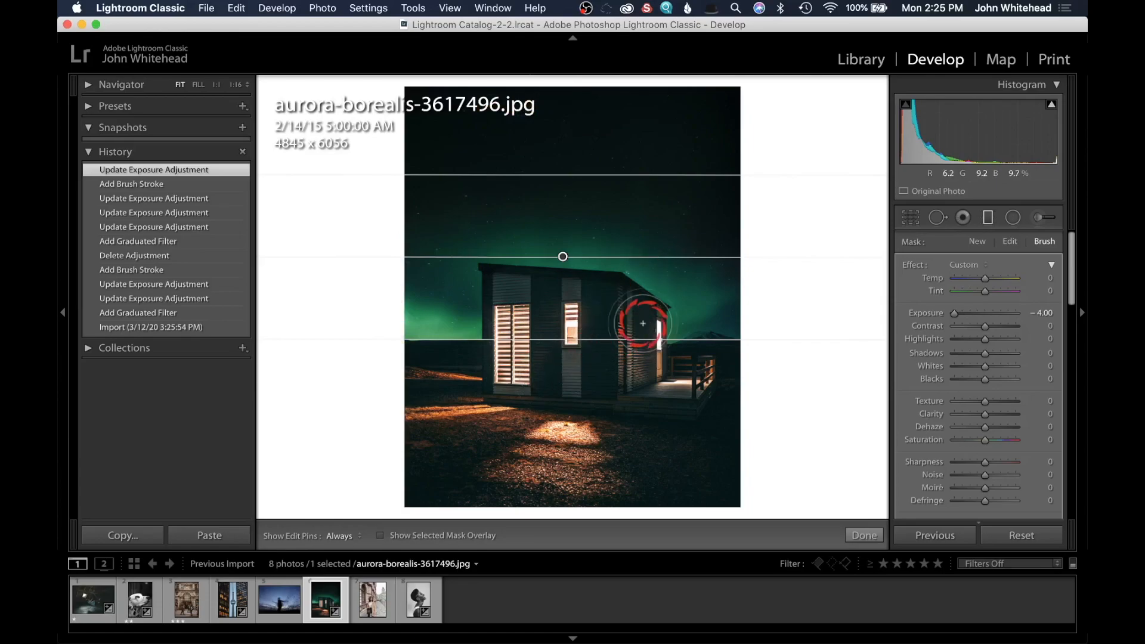
key("o")
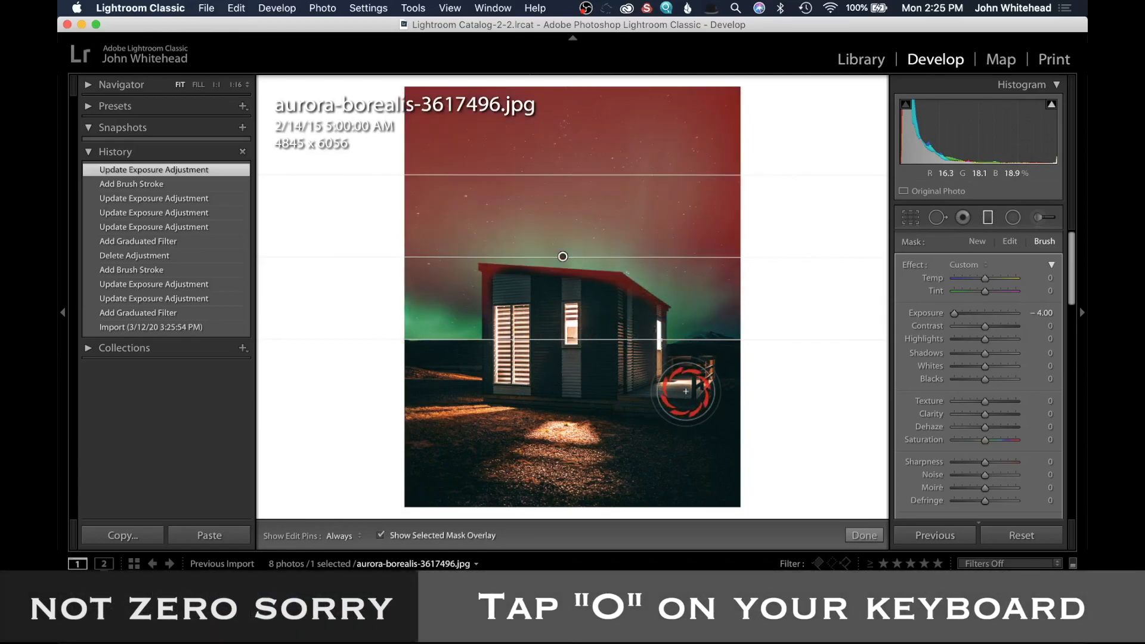
key("o")
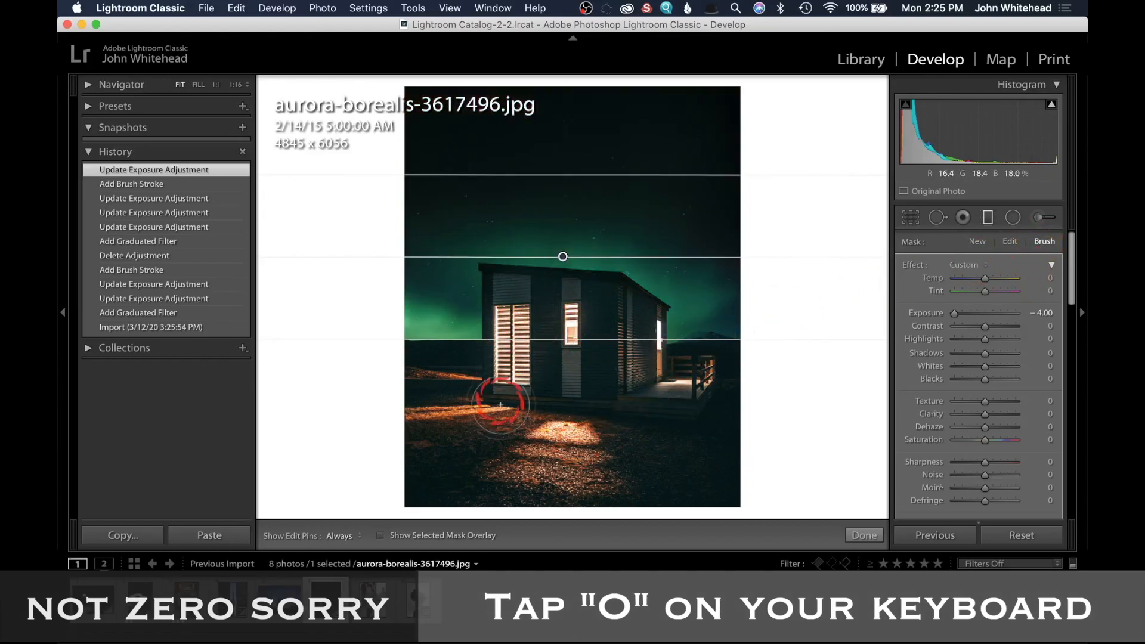
- Add a circular radial filter in the sky above the cabin
left_click(1018, 214)
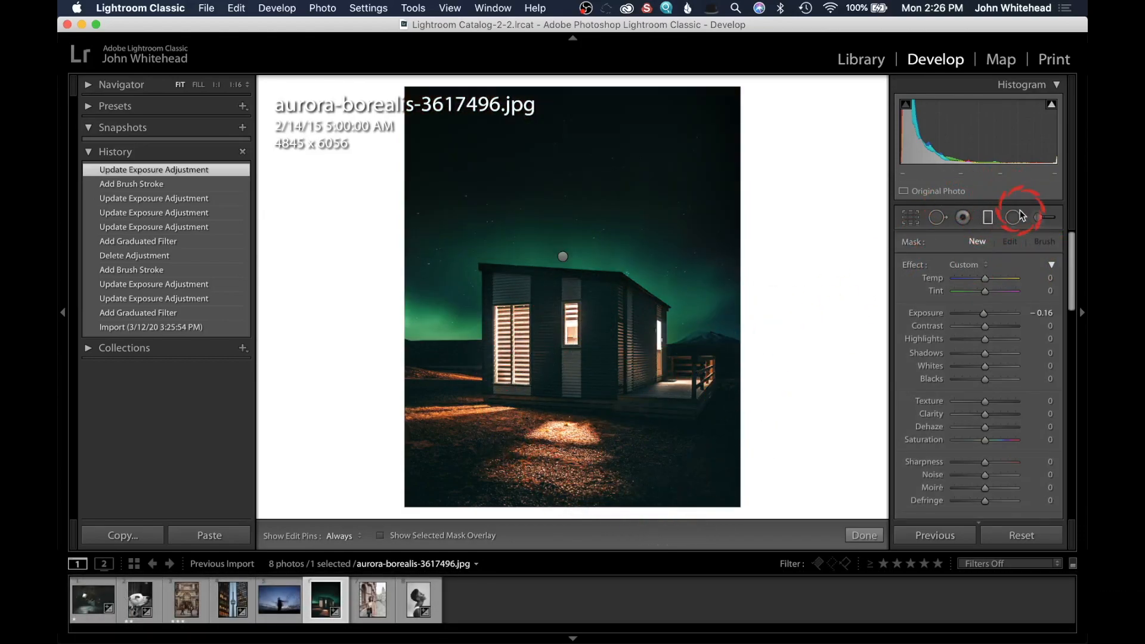
left_click_drag(562, 192, 640, 271)
left_click(978, 241)
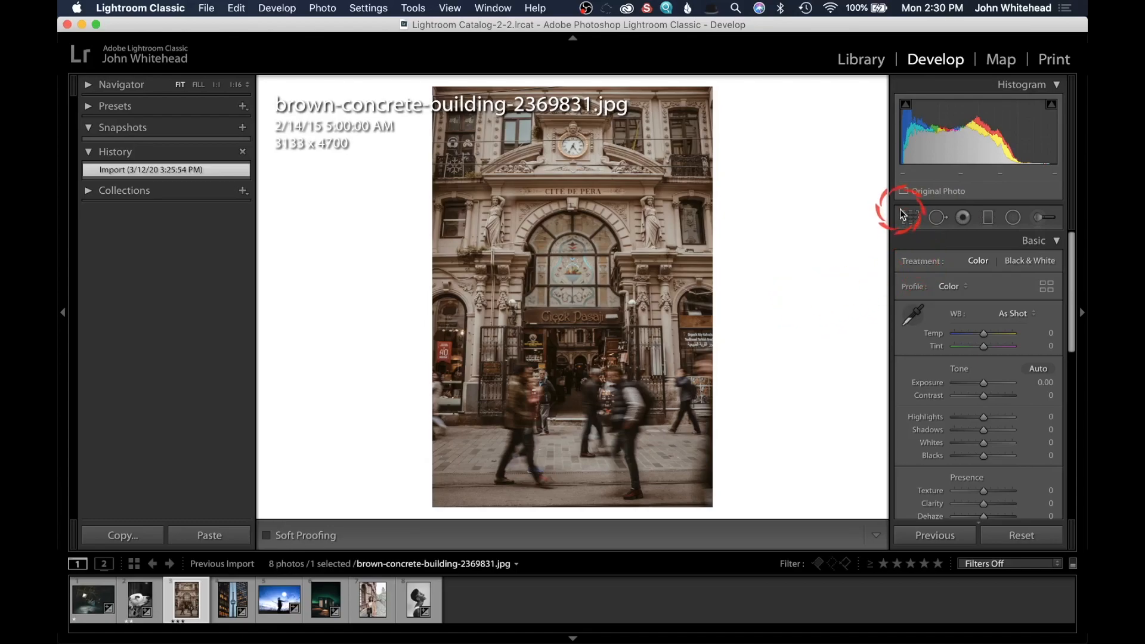
- Try straightening the brown concrete building photo by rotating the crop to -0.37 and drawing a level line along the ledge above the arch
left_click(910, 220)
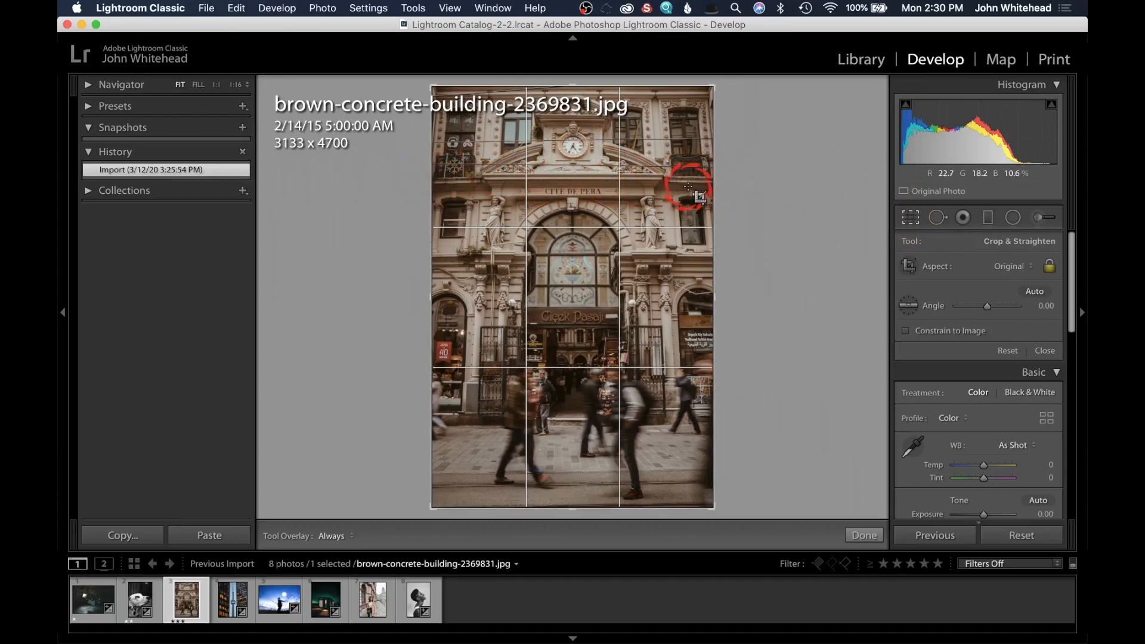
mouse_move(724, 85)
left_mouse_down()
mouse_move(728, 97)
mouse_move(725, 82)
left_mouse_up()
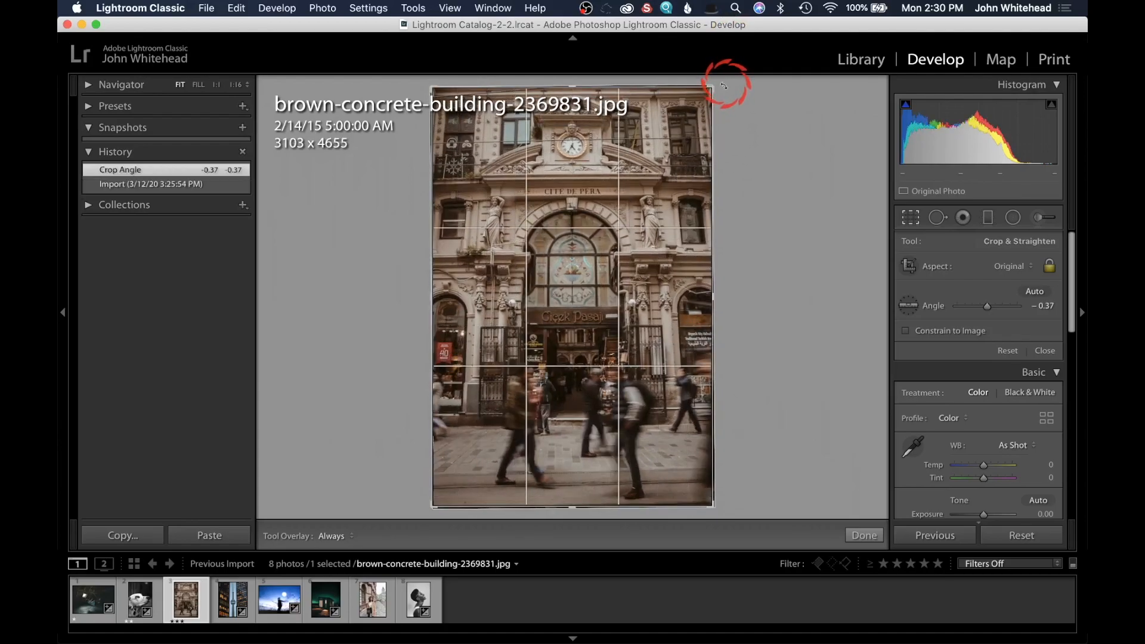
left_click(907, 306)
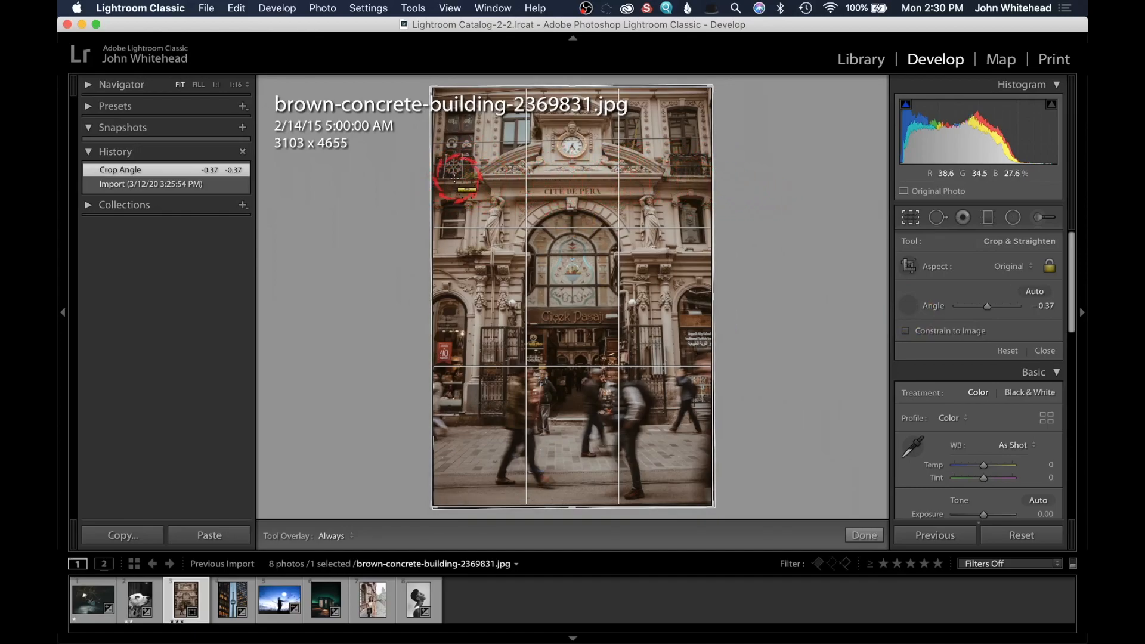
mouse_move(522, 184)
left_mouse_down()
mouse_move(725, 178)
mouse_move(714, 182)
left_mouse_up()
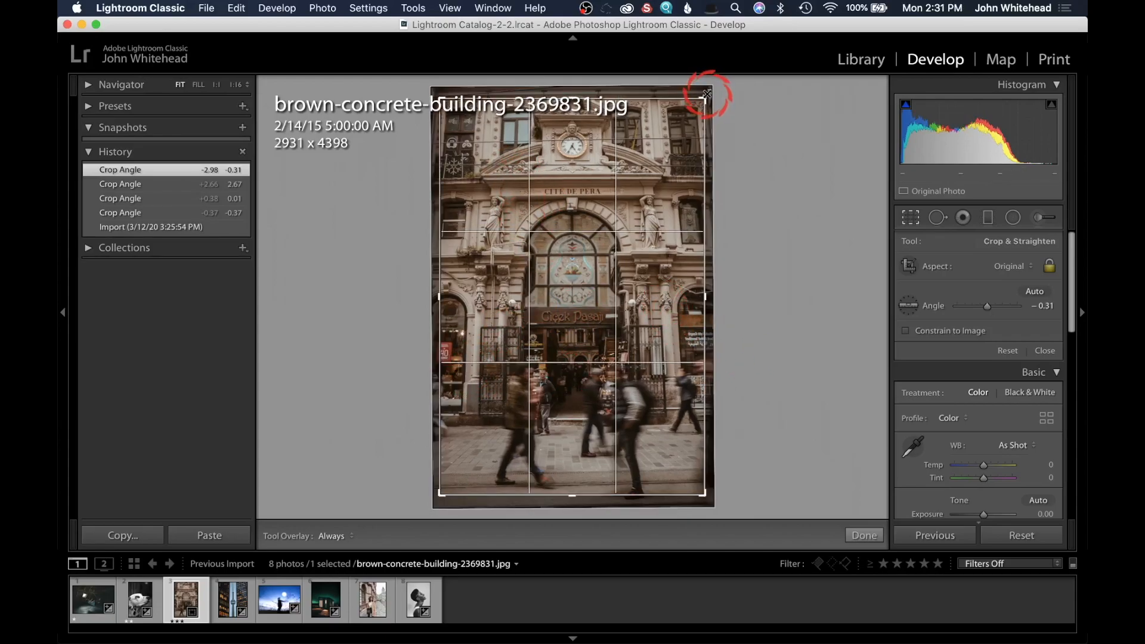
- Try cropping the building photo from its centre to 1787 x 2681, cancel that crop, and try a slighter one from the corner
key("alt")
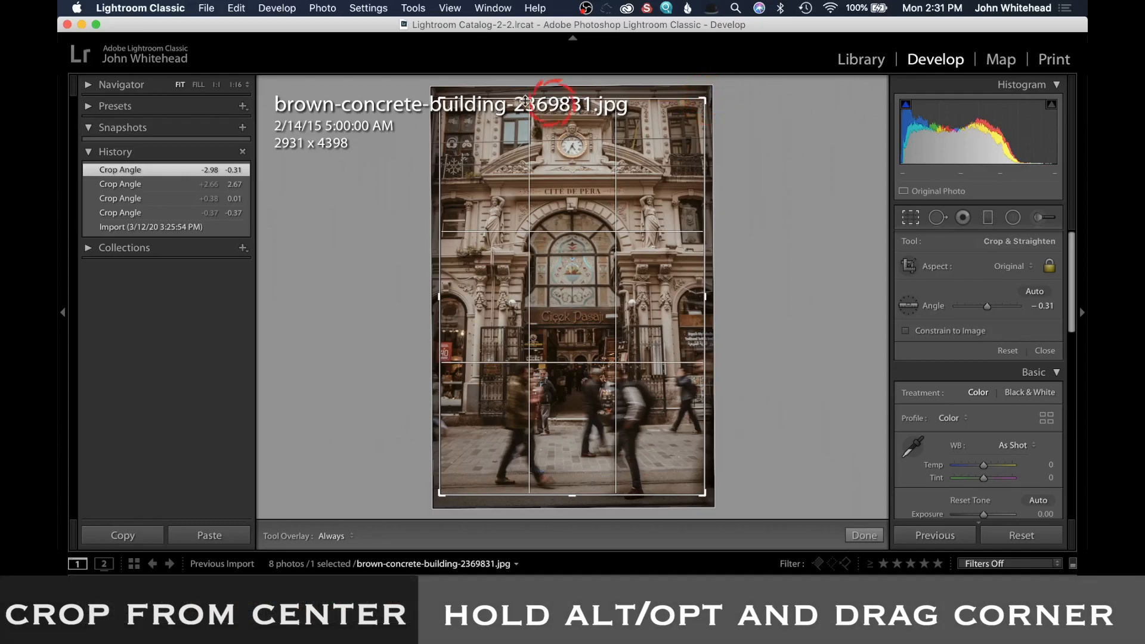
left_click_drag(708, 99, 656, 172)
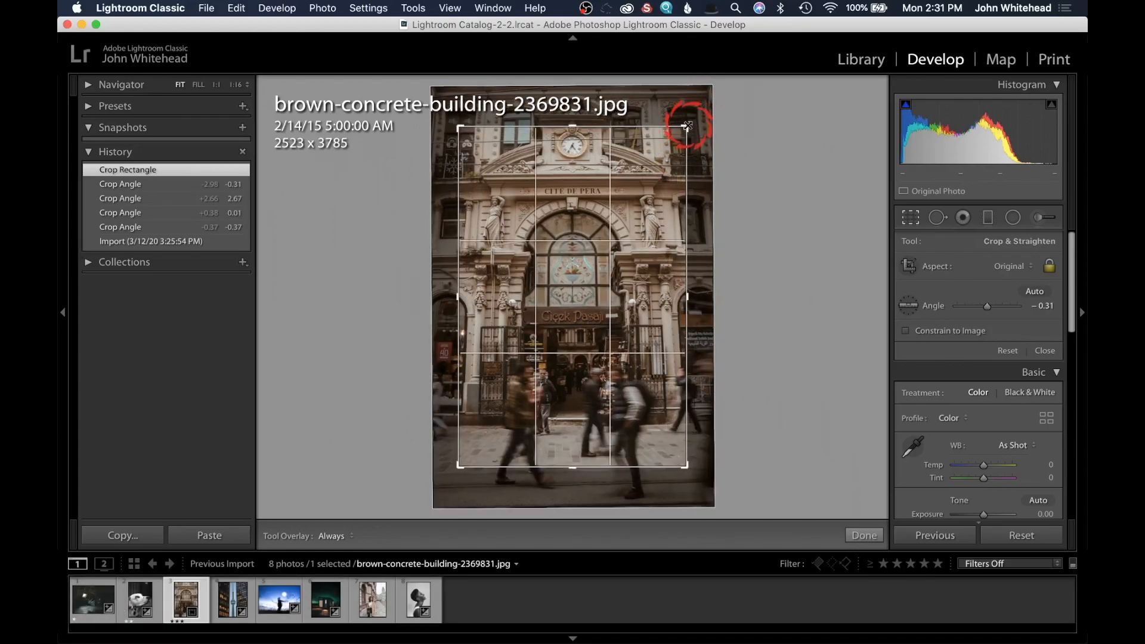
mouse_move(481, 434)
left_mouse_down()
mouse_move(473, 440)
mouse_move(480, 417)
left_mouse_up()
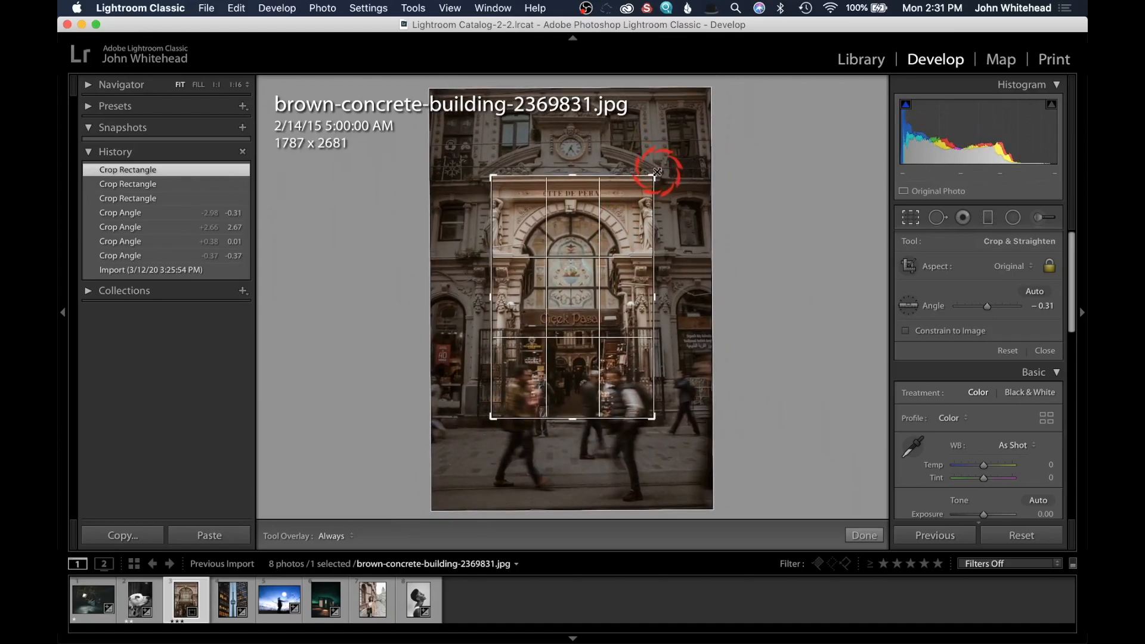
key("Escape")
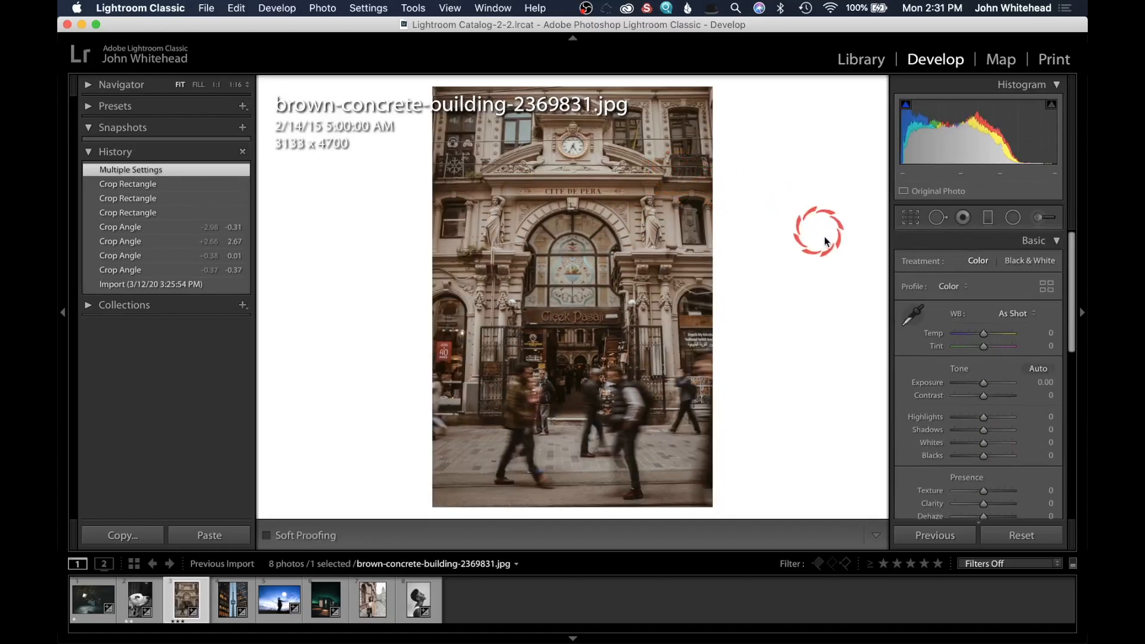
left_click(906, 219)
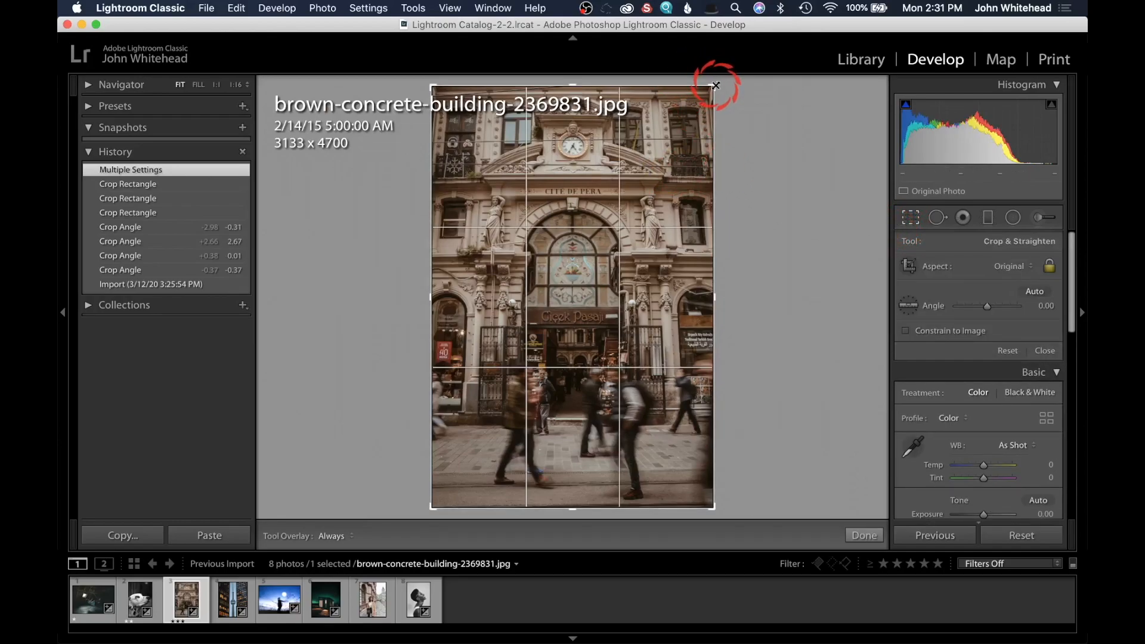
left_click_drag(714, 84, 698, 112)
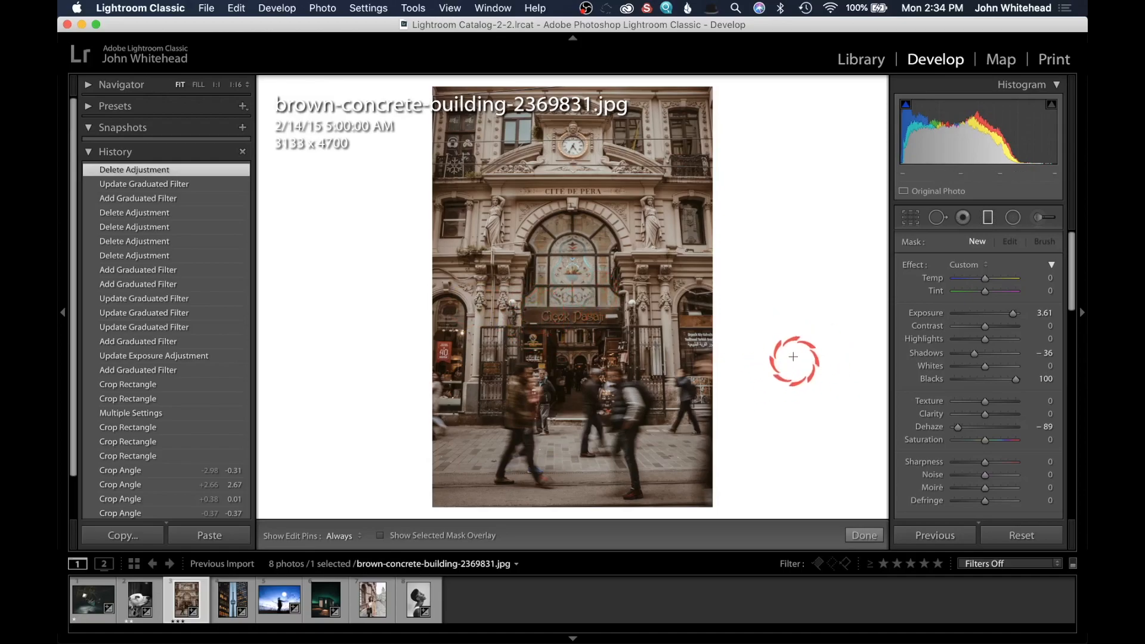
- Add a sideways graduated filter to the building photo, from its left edge to just past the entrance, and adjust its outer line
left_click(982, 219)
left_click(1038, 219)
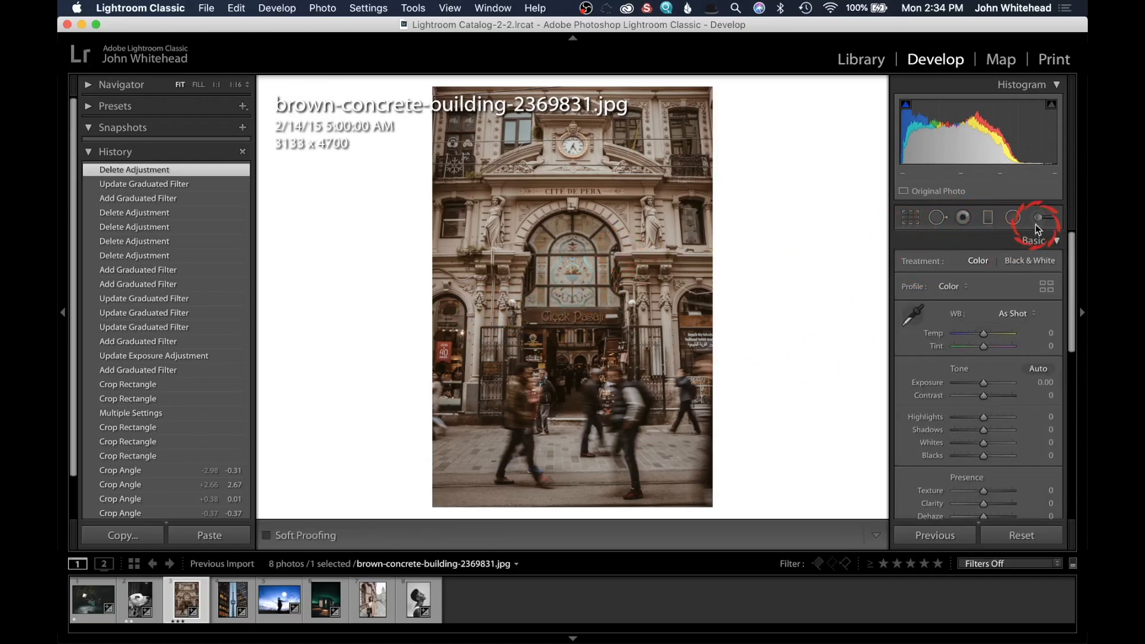
left_click(988, 218)
left_click_drag(448, 286, 617, 290)
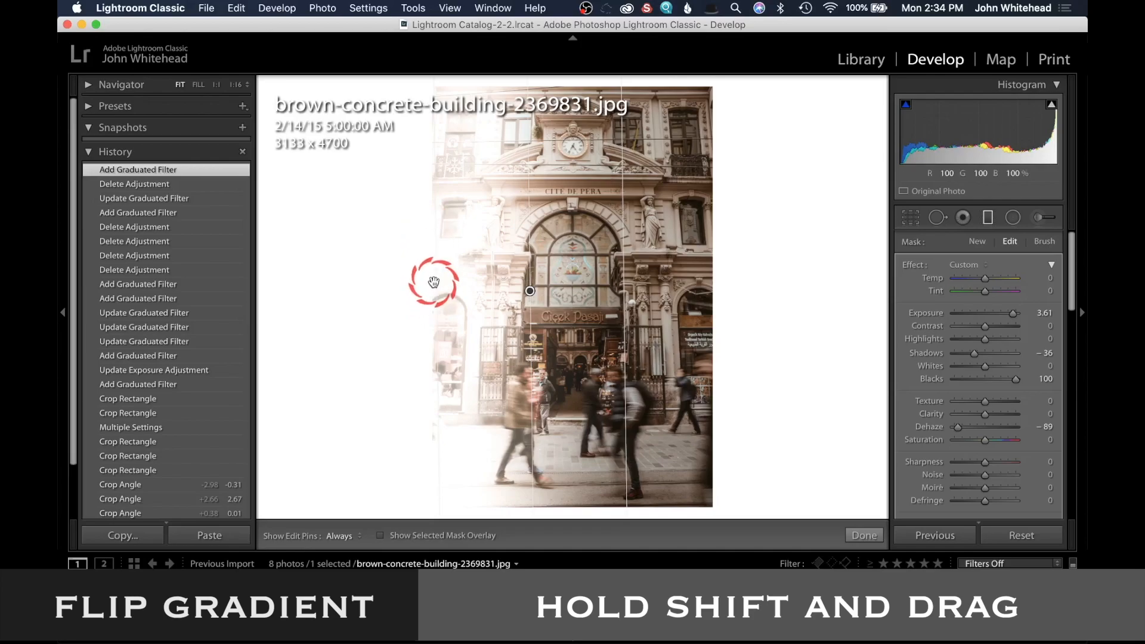
left_click_drag(435, 284, 486, 322)
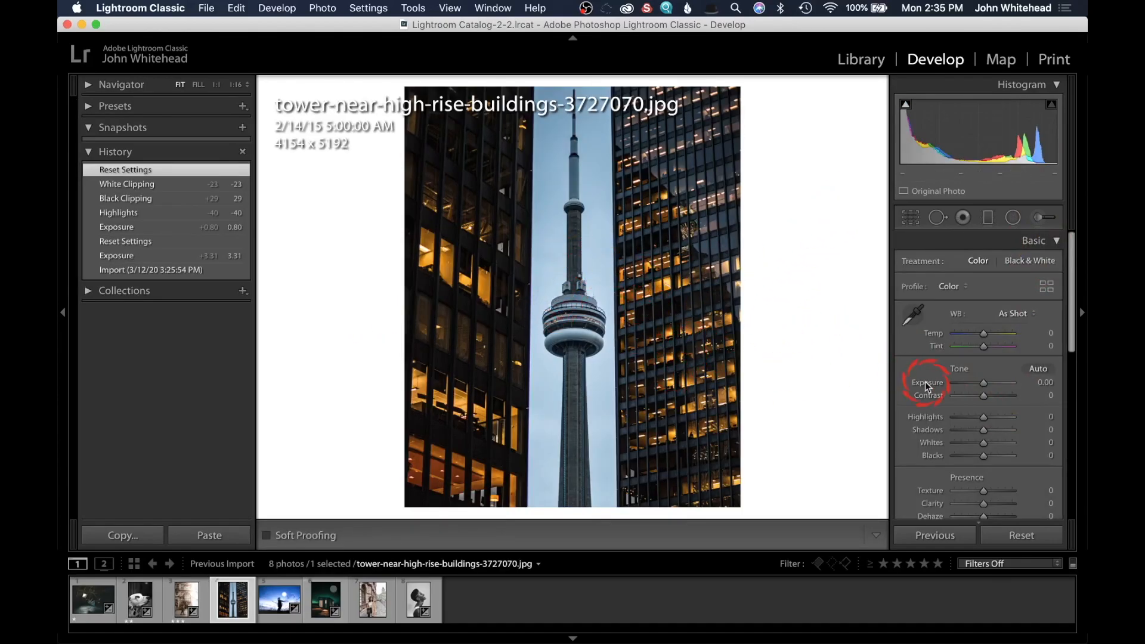
- Paint a straight adjustment brush line with Exposure 3.36 down the tower, from its antenna tip to the photo's lower edge
left_click(1038, 219)
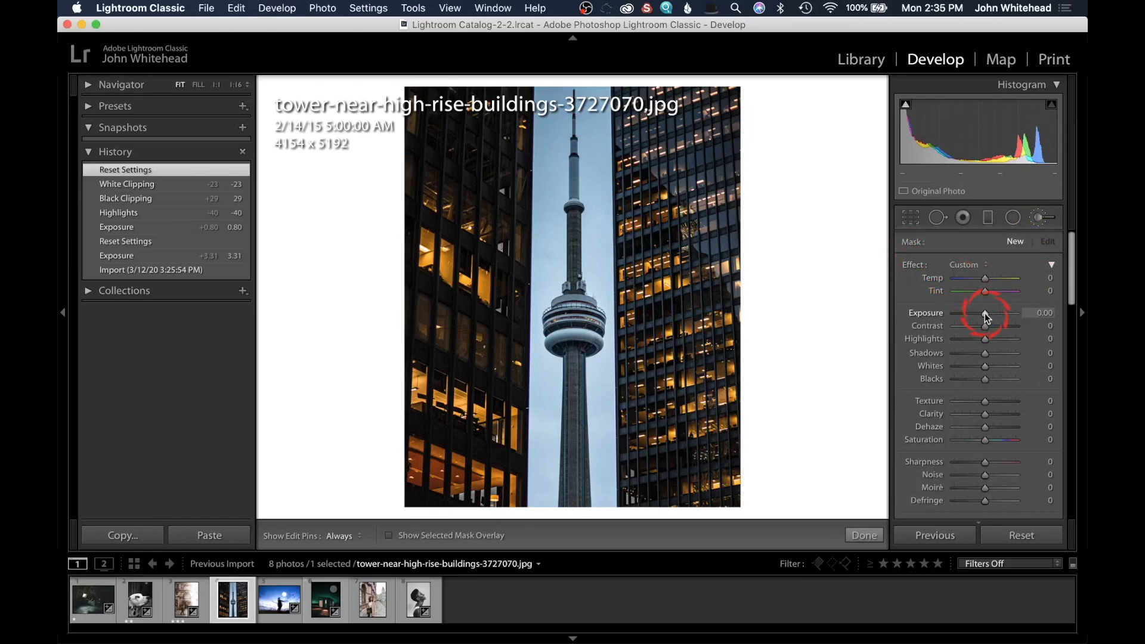
left_click_drag(993, 315, 1011, 316)
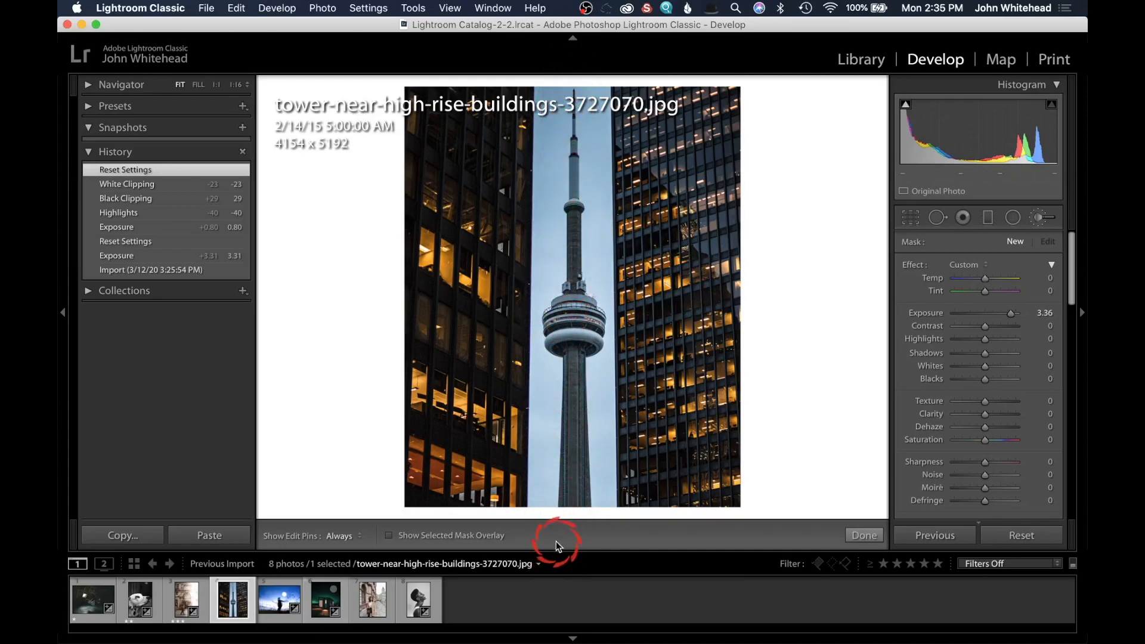
left_click(571, 98)
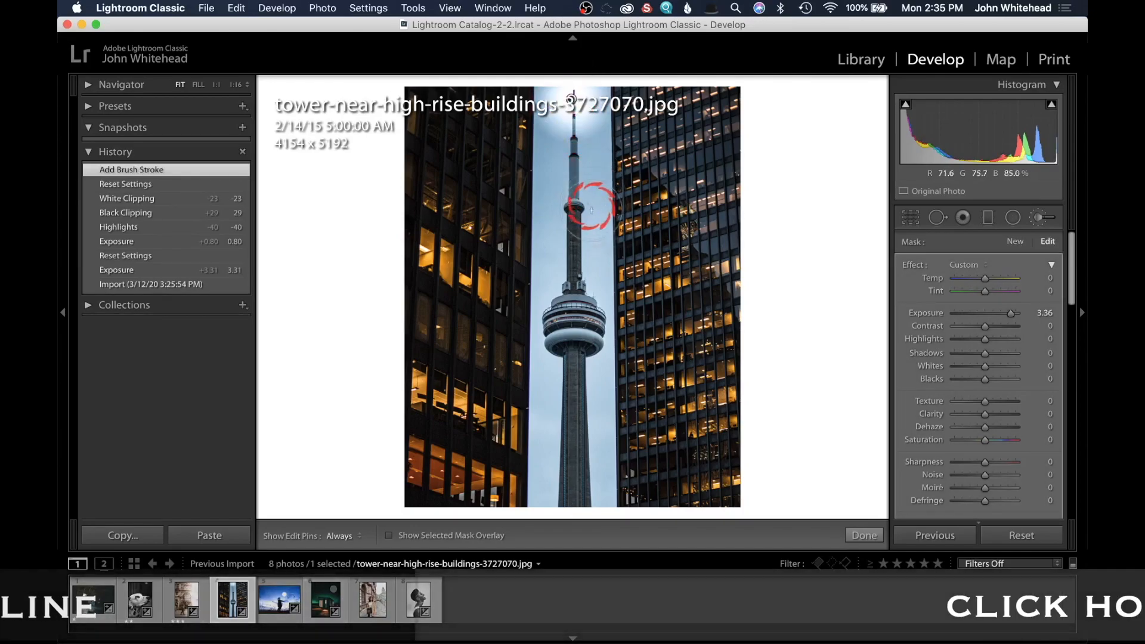
left_click(566, 503, "shift")
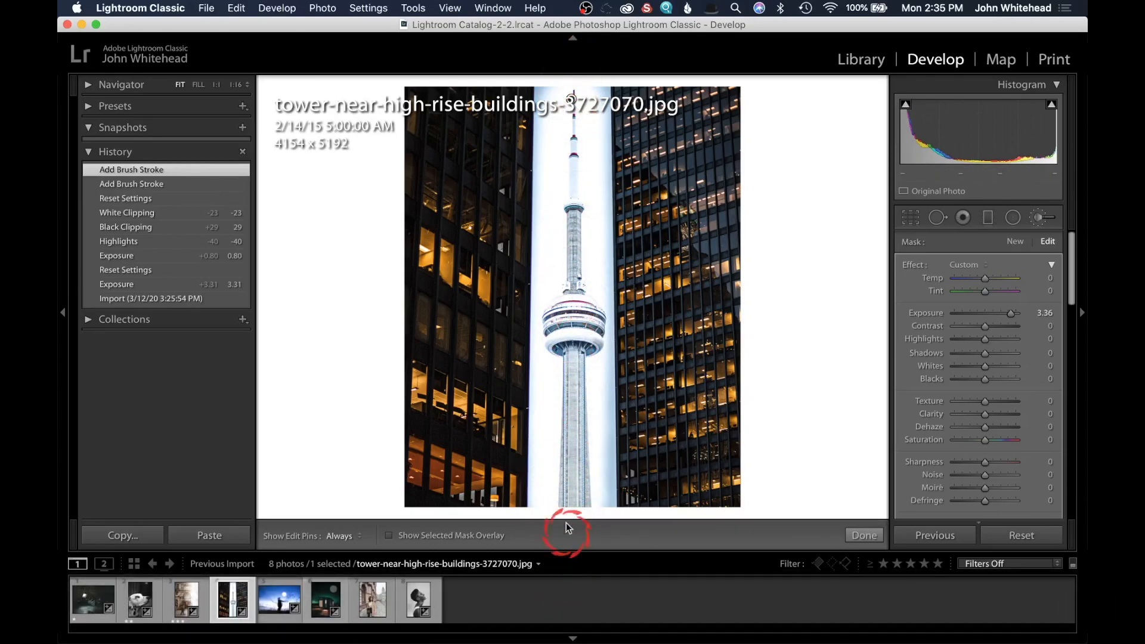
- Undo both brush strokes on the tower photo, then set the adjustment brush's Feather to 0 and Size to 12.1
key("super+z")
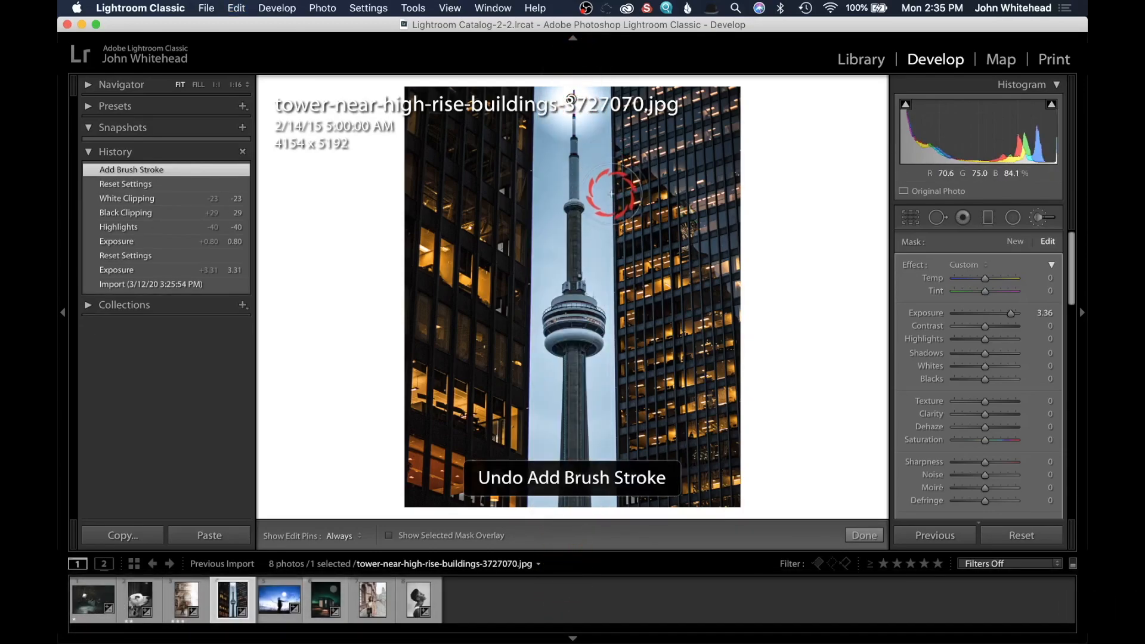
key("super+z")
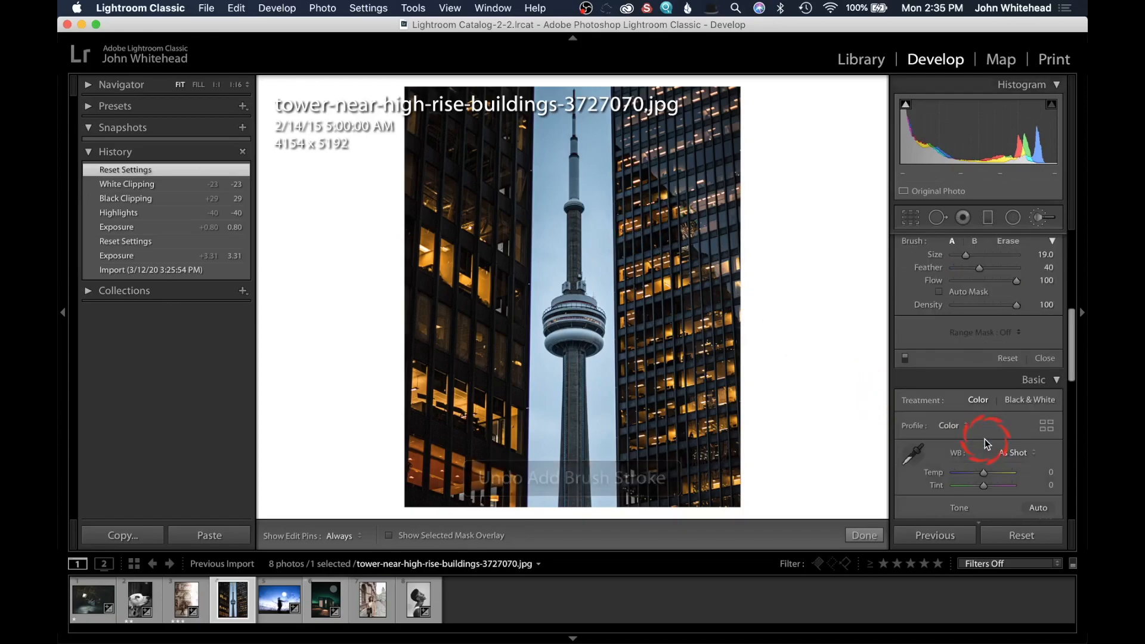
scroll(983, 411, "up", 2)
mouse_move(979, 301)
left_mouse_down()
mouse_move(931, 309)
mouse_move(961, 290)
left_mouse_up()
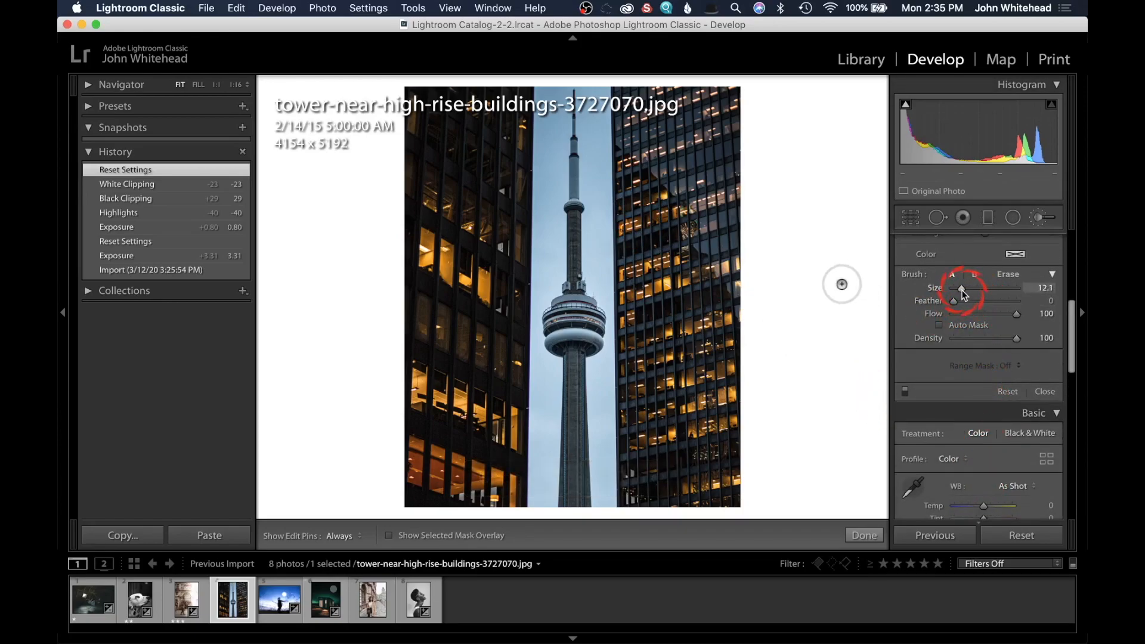
- Paint straight brush lines over the photo's full height through the sky on both sides of the tower and down the tower itself
left_click(553, 88)
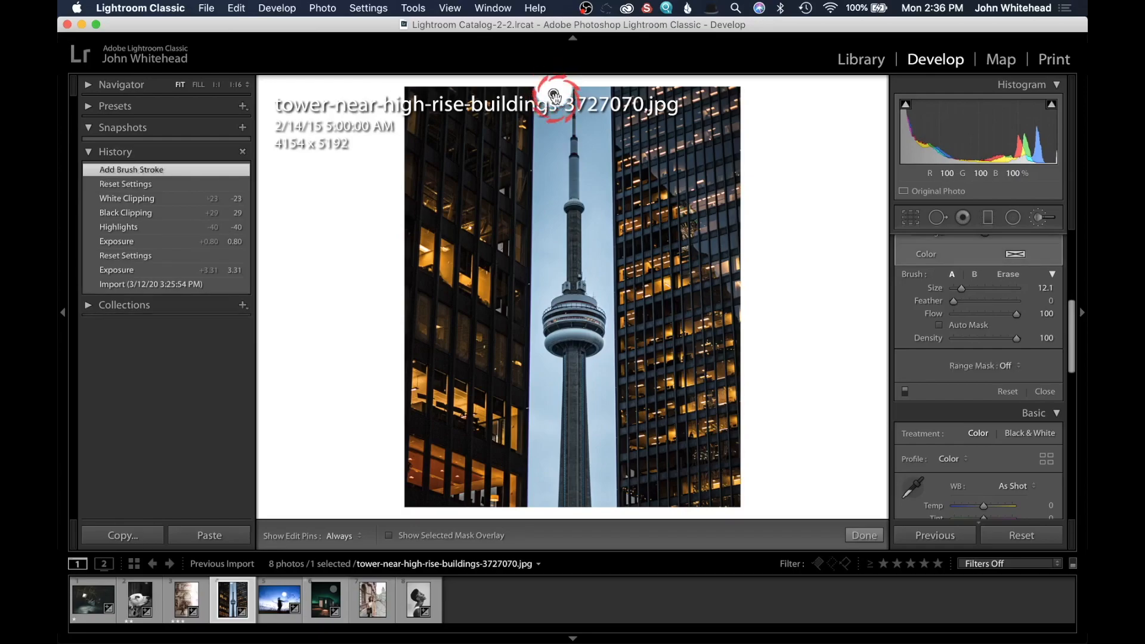
left_click(546, 505, "shift")
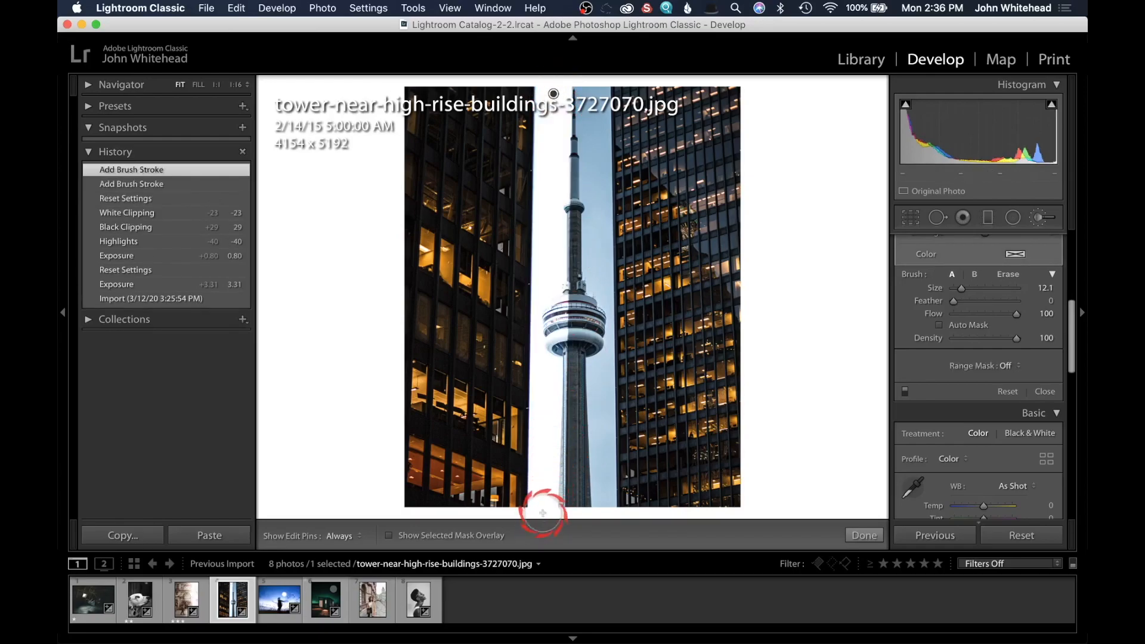
left_click(592, 89)
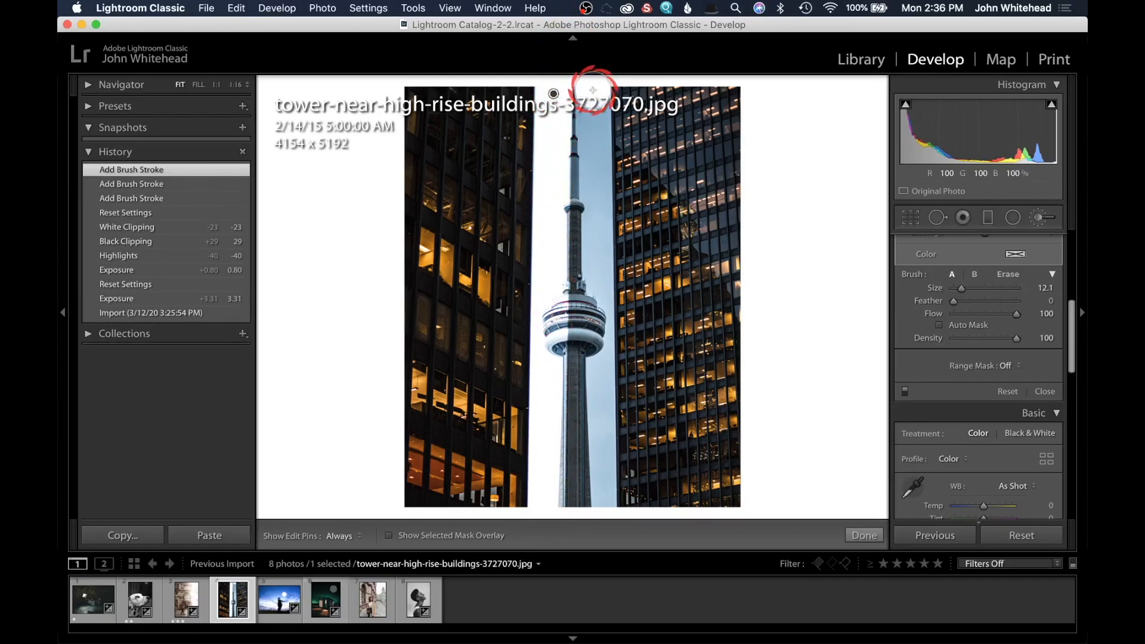
left_click(599, 504, "shift")
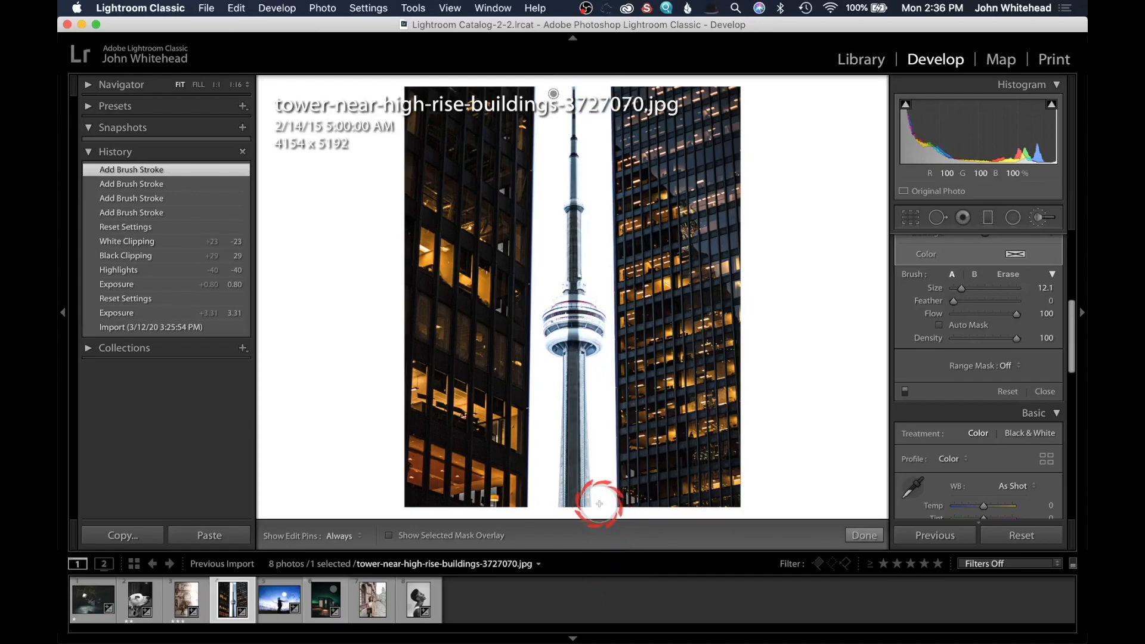
key("h")
left_click(577, 89)
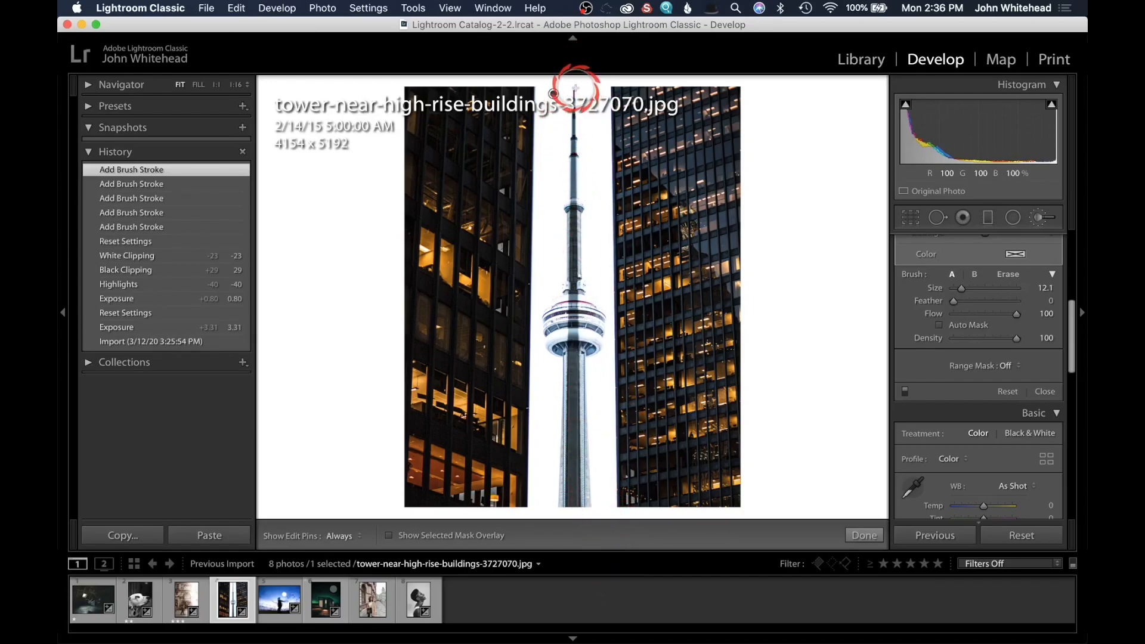
left_click(573, 508, "shift")
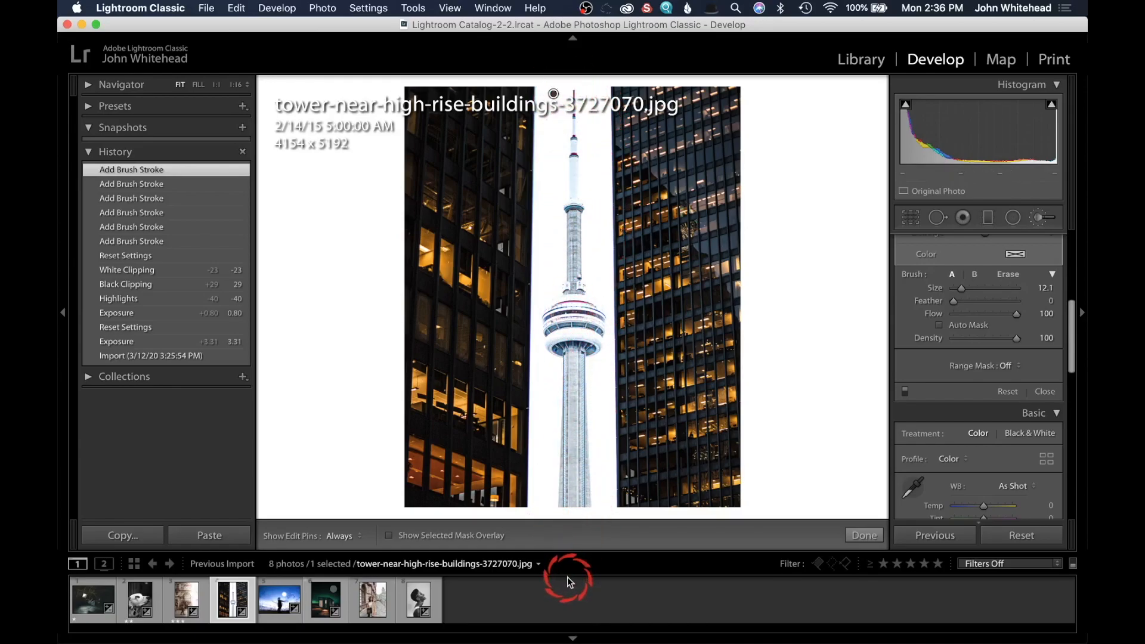
- Add a large radial filter centred on the man in the night field silhouette photo and set its Exposure to 3.26
left_click(980, 219)
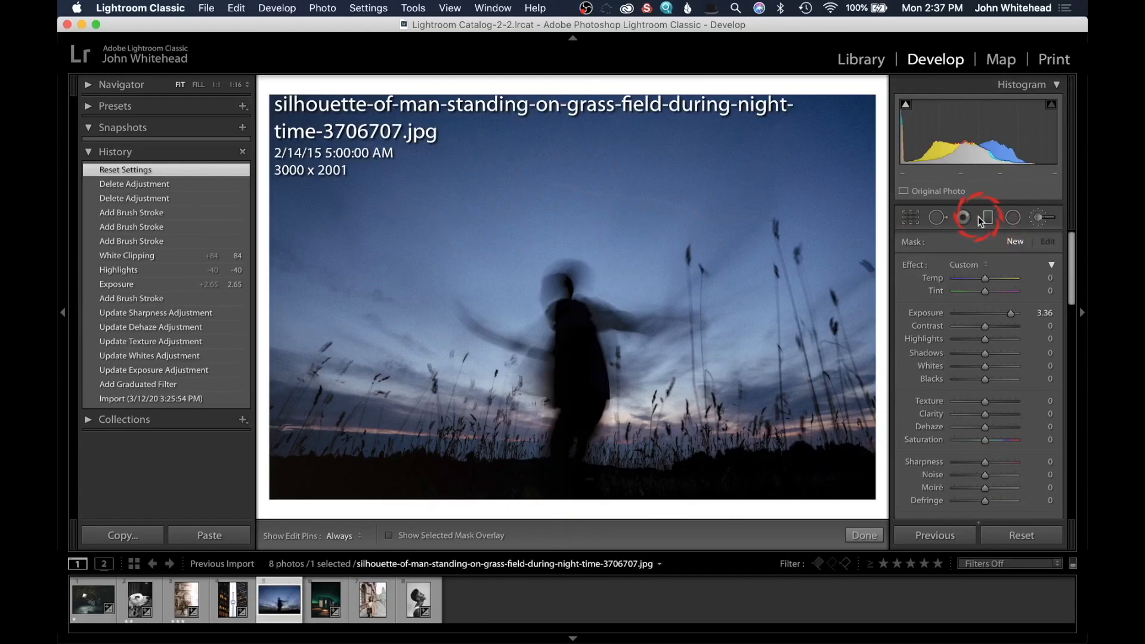
left_click(1013, 217)
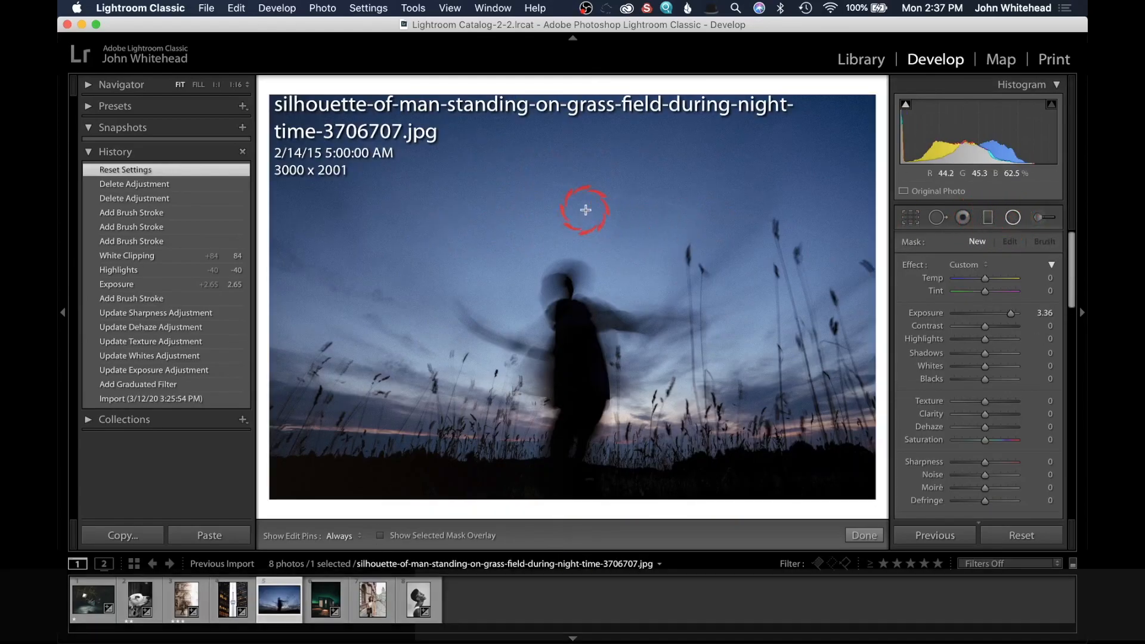
left_click_drag(500, 165, 698, 349)
left_click_drag(499, 164, 555, 294)
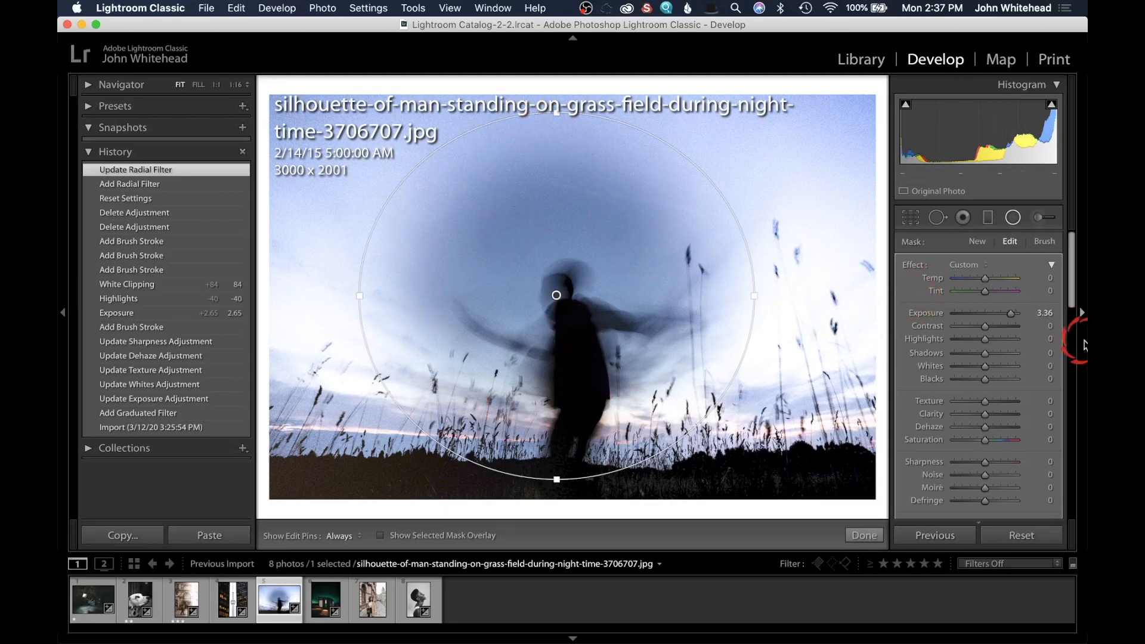
left_click_drag(1011, 319, 1009, 321)
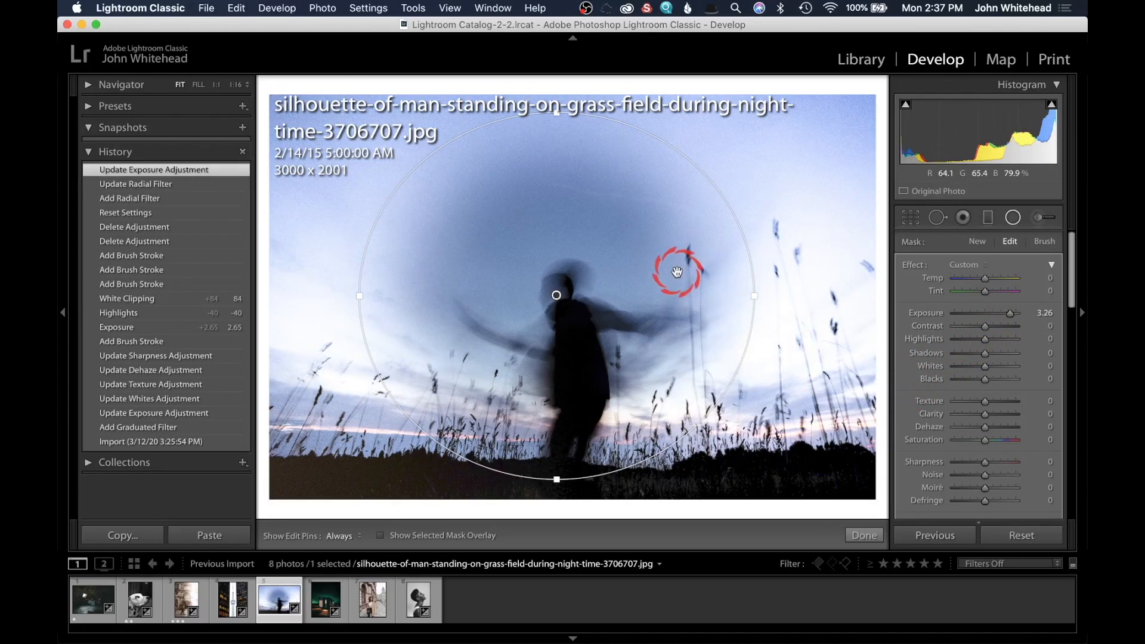
- Invert the radial filter so it affects the area inside the circle, and set its Range Mask to Luminance
scroll(968, 305, "down", 2)
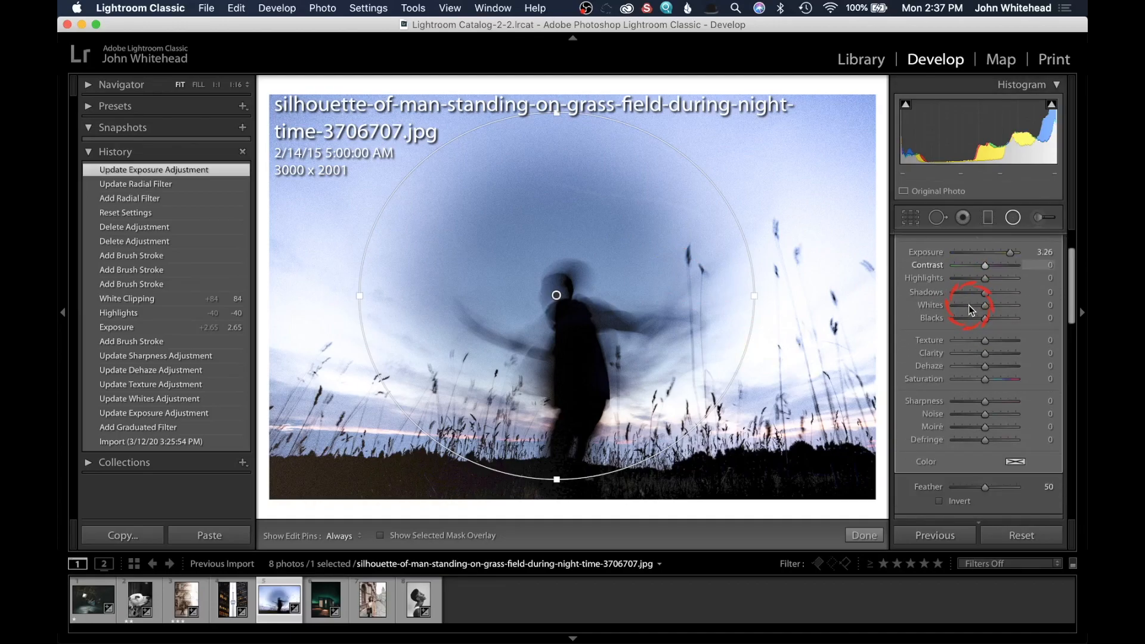
left_click(992, 218)
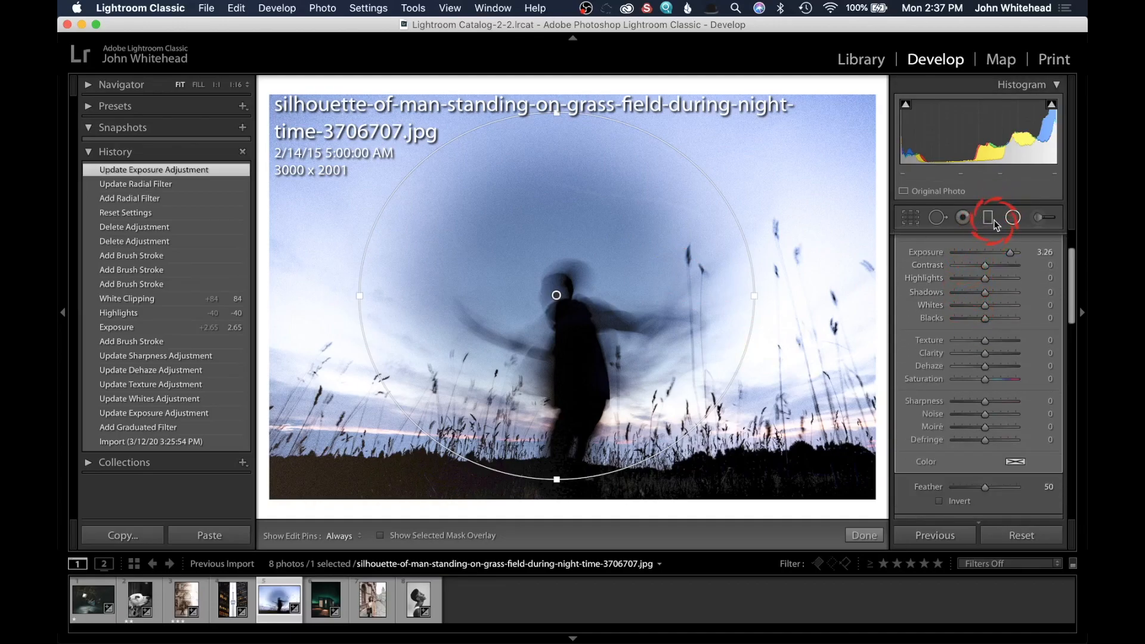
left_click(1063, 220)
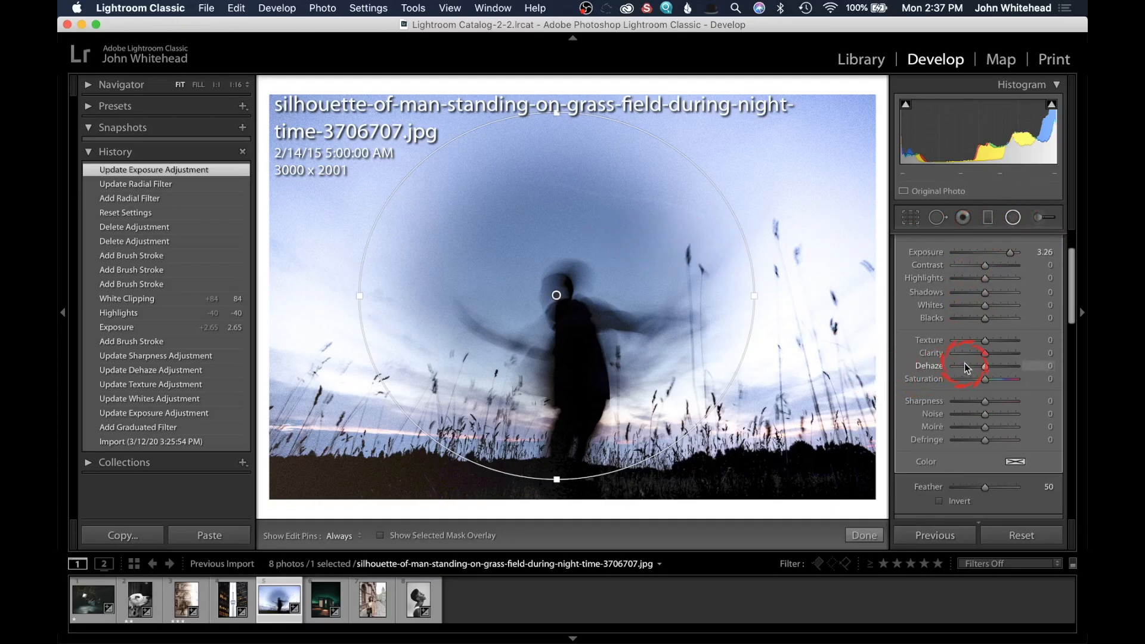
scroll(964, 365, "down", 5)
left_click(939, 433)
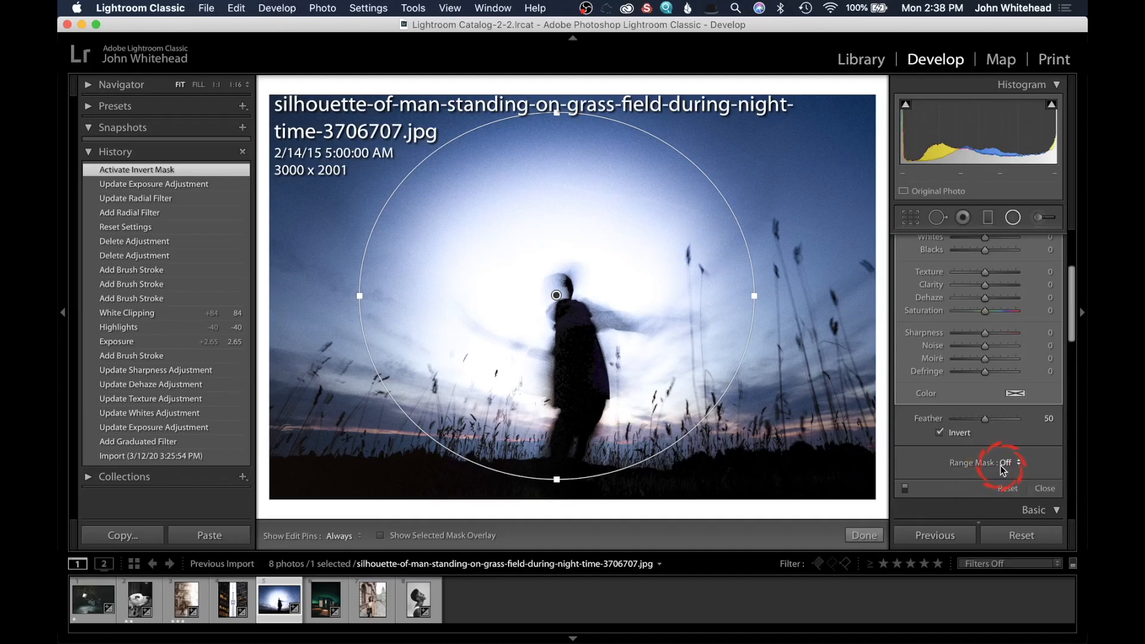
left_click(1015, 463)
left_click(1034, 481)
scroll(974, 457, "down", 4)
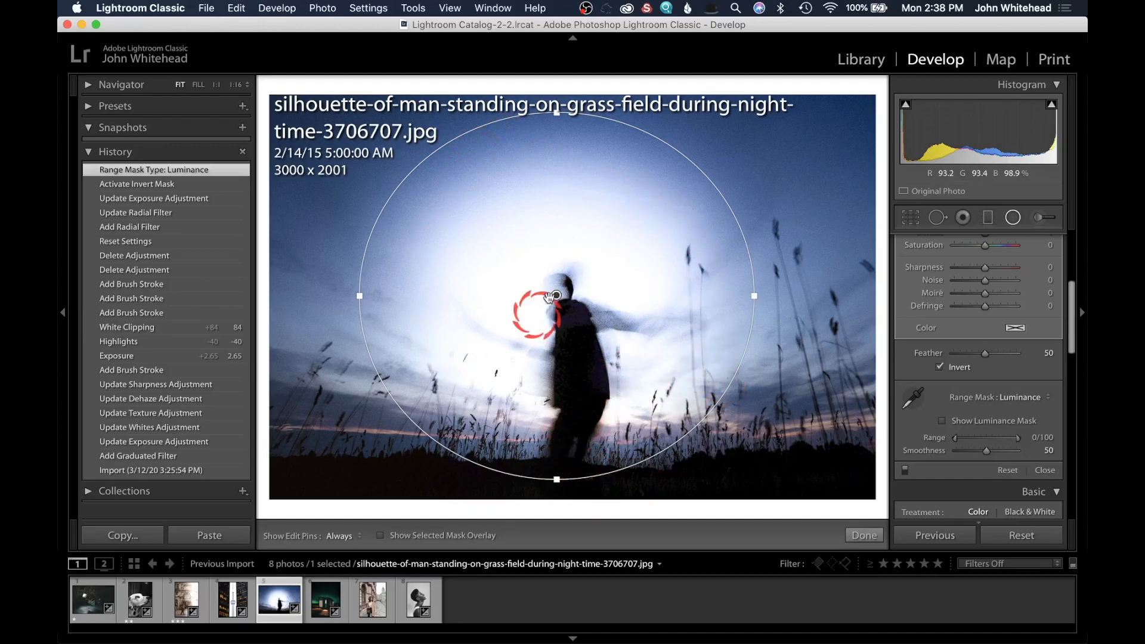
- Try the luminance mask's Range at 54/100, return it to 0/100, and raise it to 48/100
left_click_drag(956, 439, 989, 442)
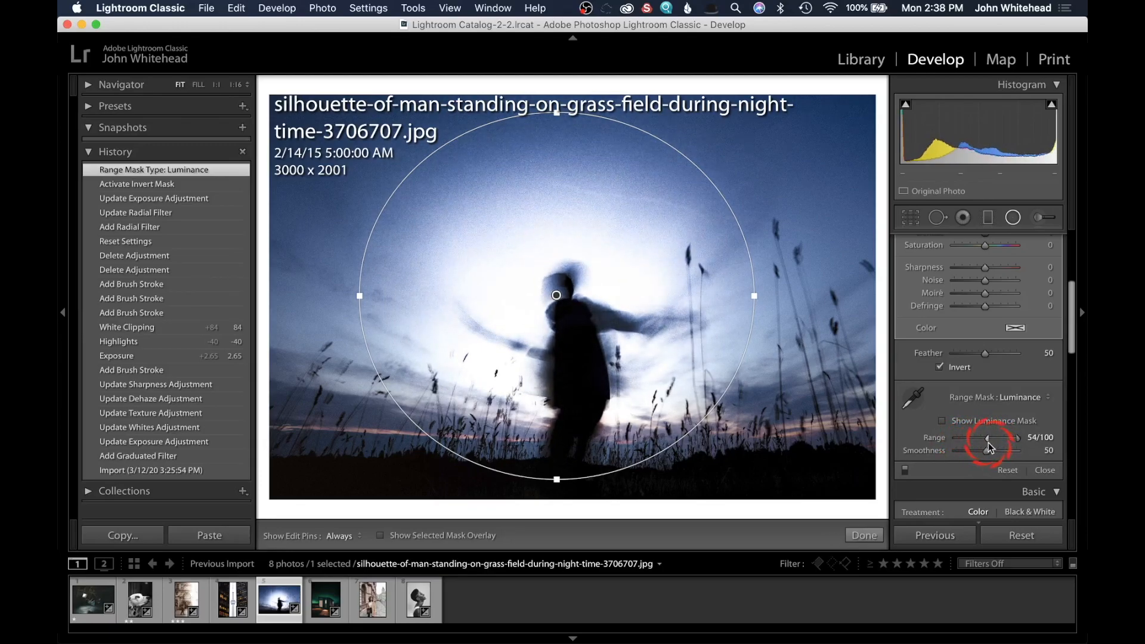
left_click_drag(988, 442, 936, 446)
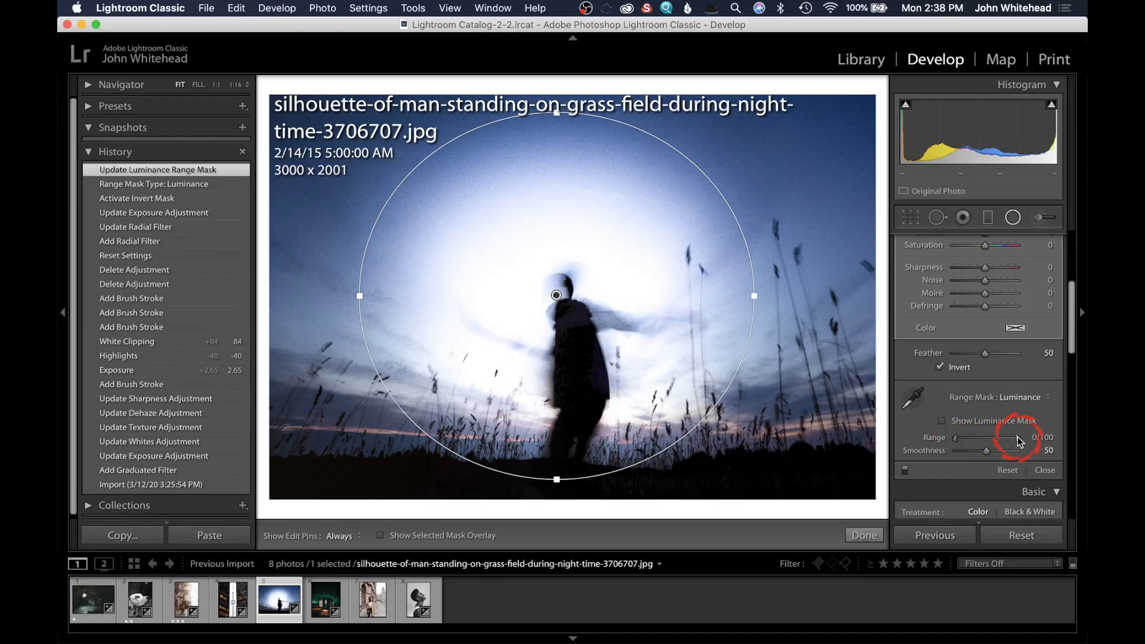
mouse_move(1017, 436)
left_mouse_down()
mouse_move(974, 448)
mouse_move(1031, 445)
left_mouse_up()
double_click(943, 443)
left_click(948, 441)
left_click_drag(957, 440, 1006, 451)
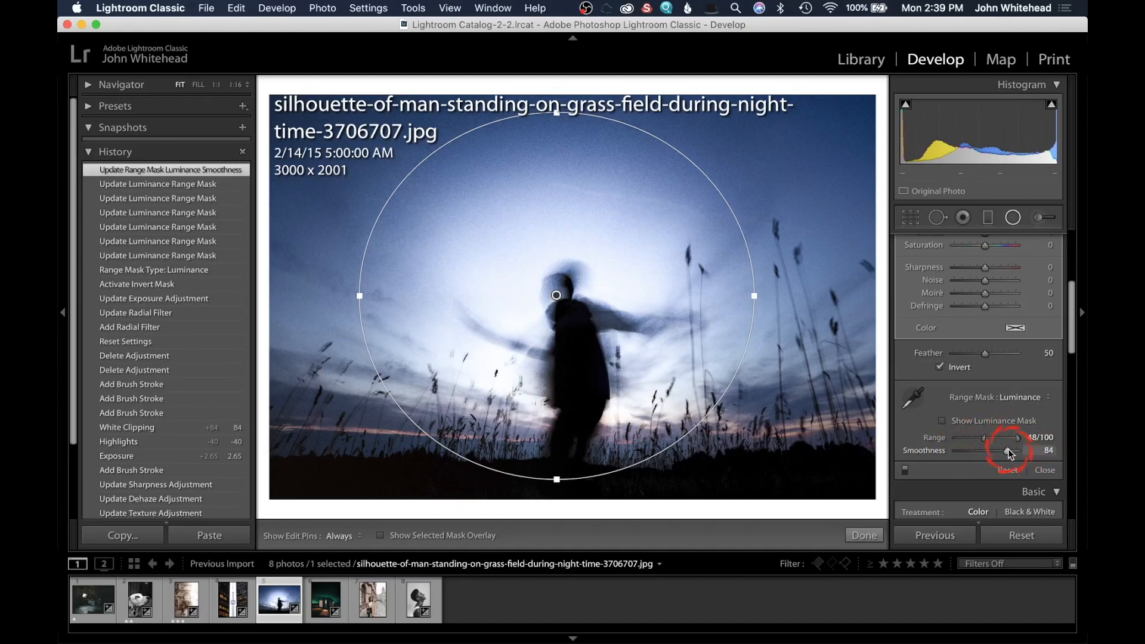
- Set the radial filter's luminance mask to Smoothness 94 and Range 24/100
mouse_move(996, 450)
left_mouse_down()
mouse_move(953, 453)
mouse_move(1022, 452)
mouse_move(1013, 452)
left_mouse_up()
left_click(978, 437)
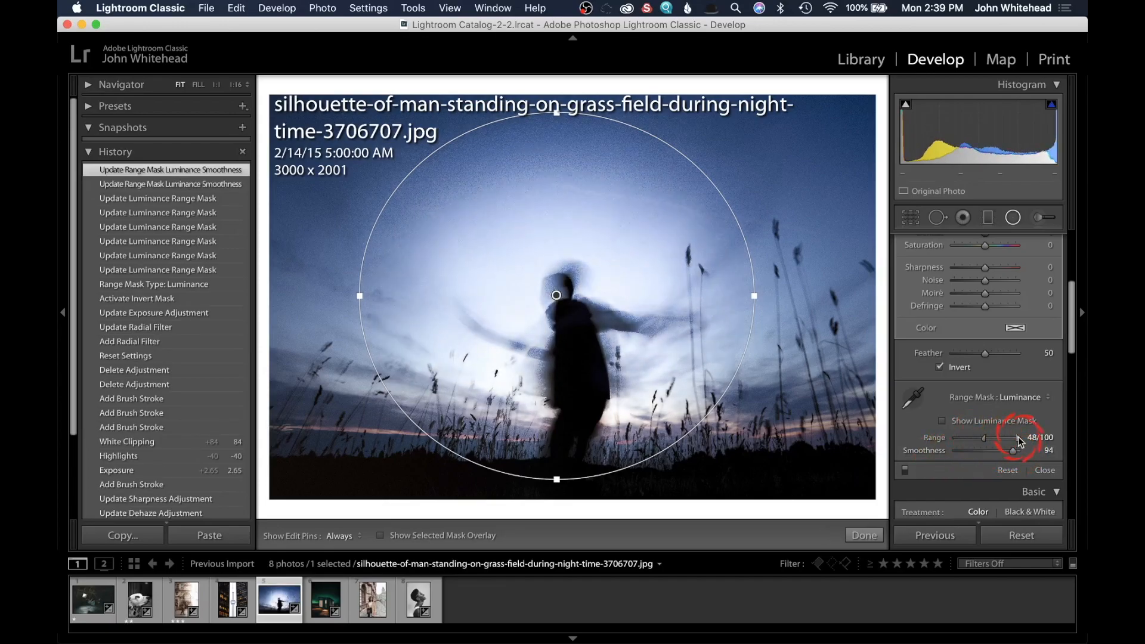
mouse_move(981, 441)
left_mouse_down()
mouse_move(958, 446)
mouse_move(969, 439)
left_mouse_up()
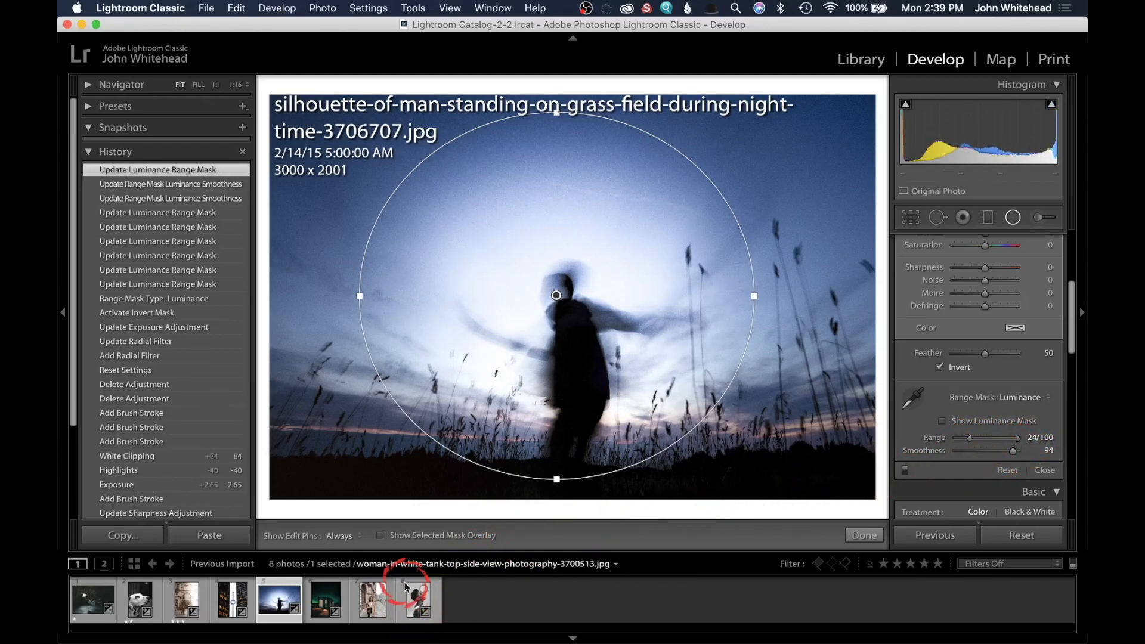
- Reset the tower photo's edits and add a graduated filter with Exposure 3.36, running from the upper antenna to below the tower's pod
left_click(232, 602)
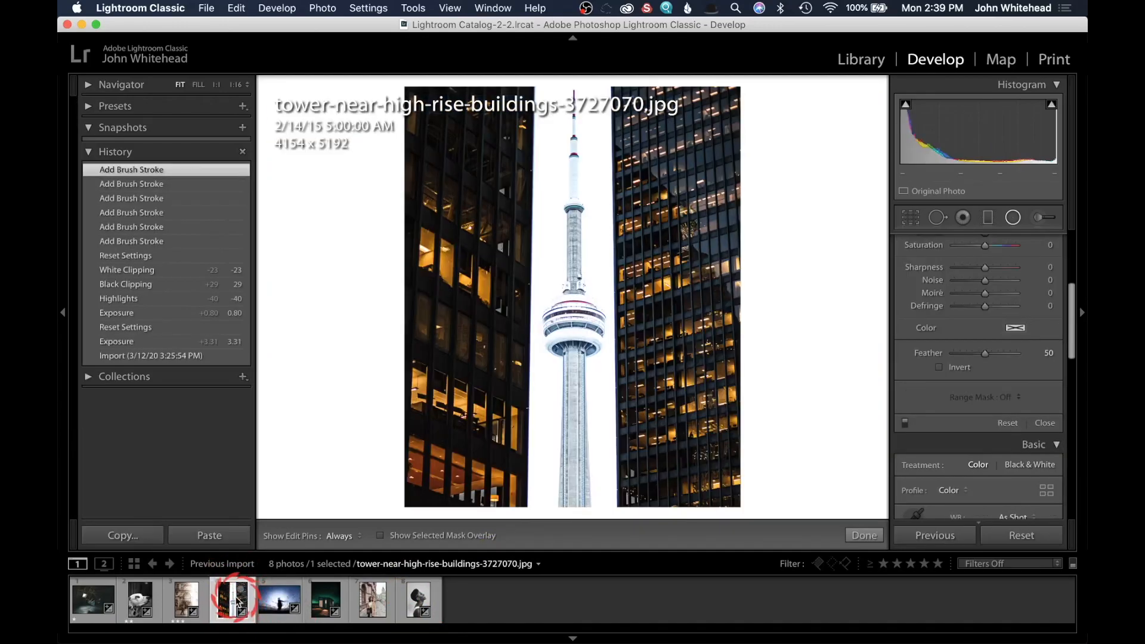
left_click(1038, 535)
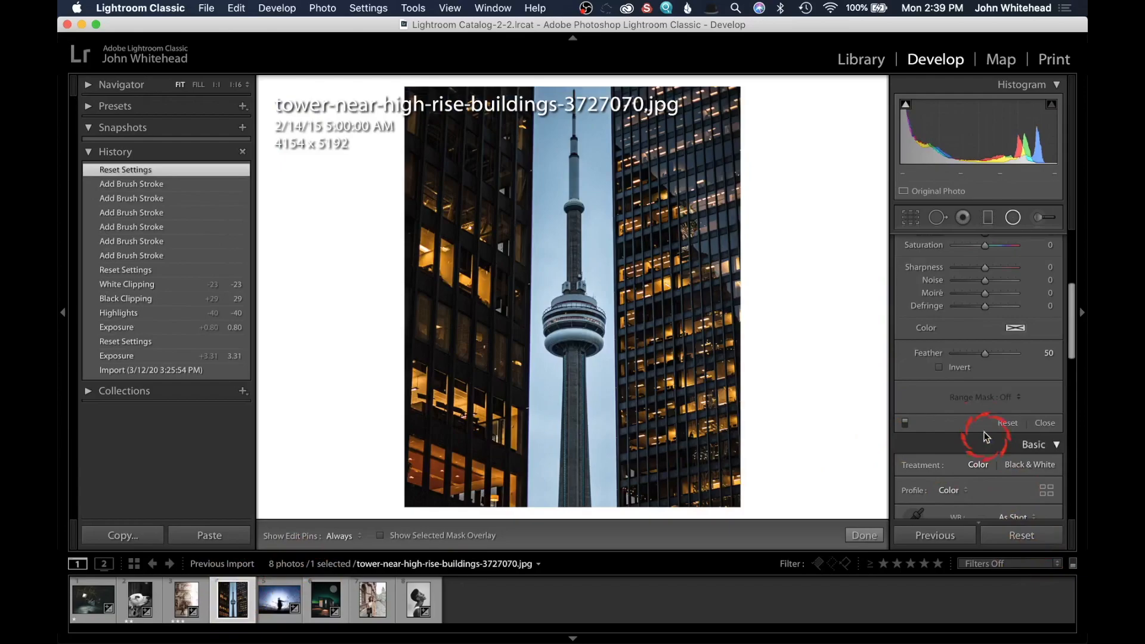
left_click(992, 218)
left_click_drag(565, 151, 565, 408)
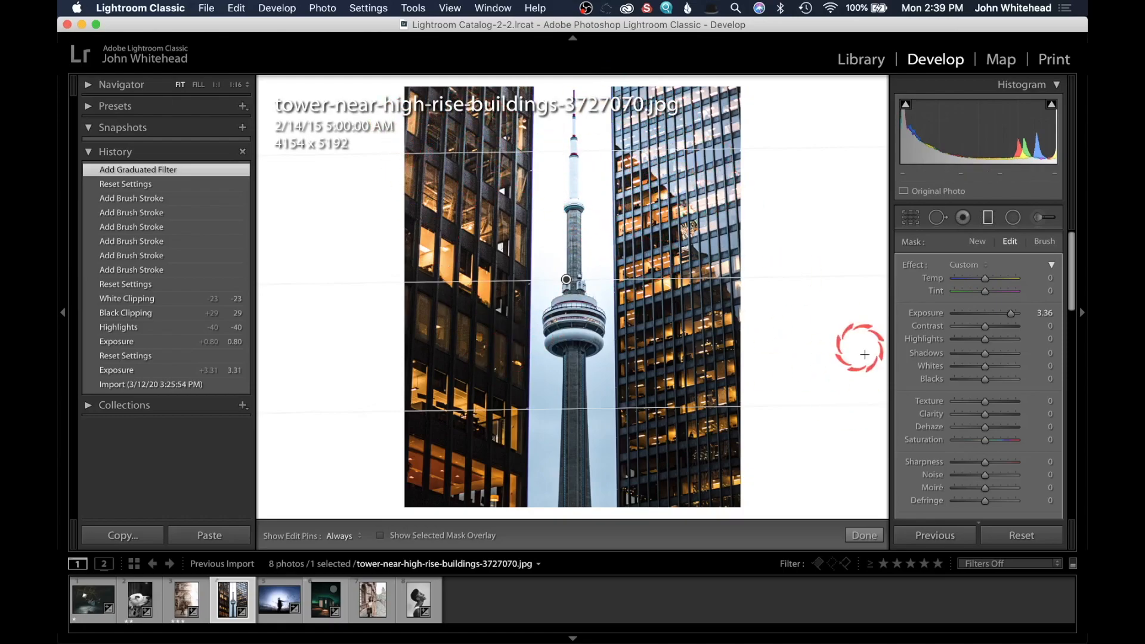
- Set the graduated filter's Range Mask to Luminance and lower its upper limit for a Range of 0/69
scroll(981, 365, "down", 5)
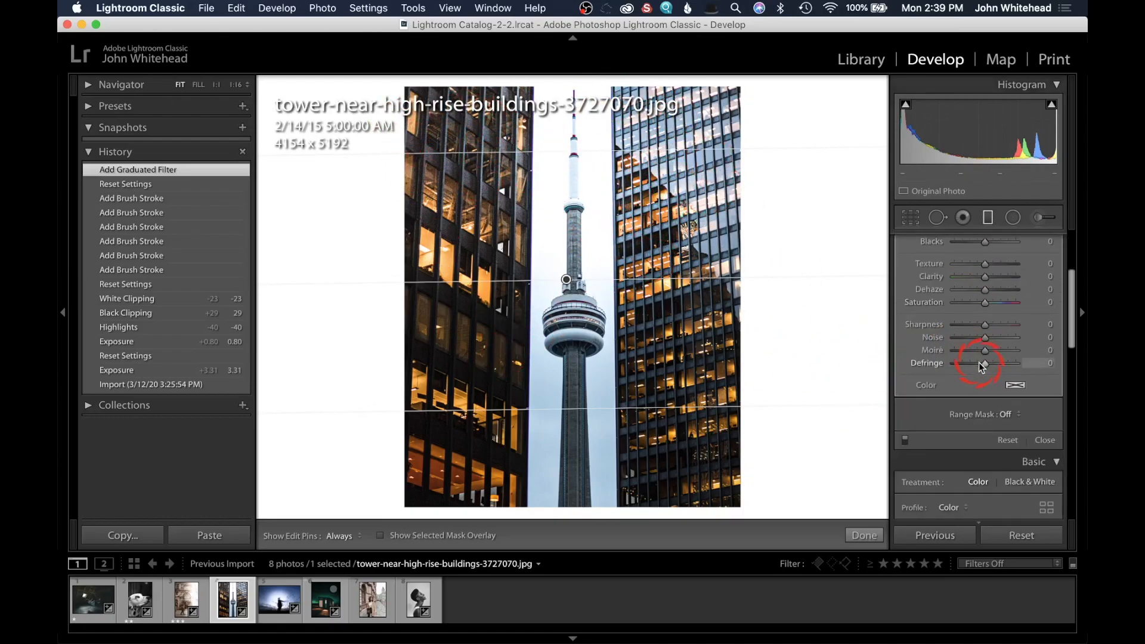
left_click(1019, 403)
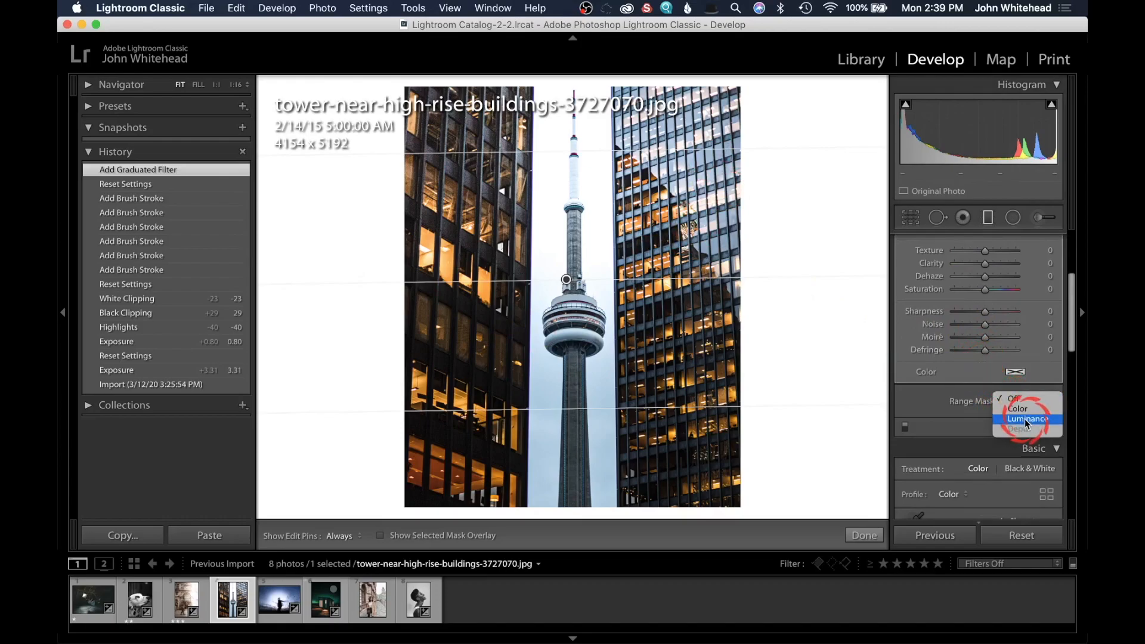
left_click(1026, 419)
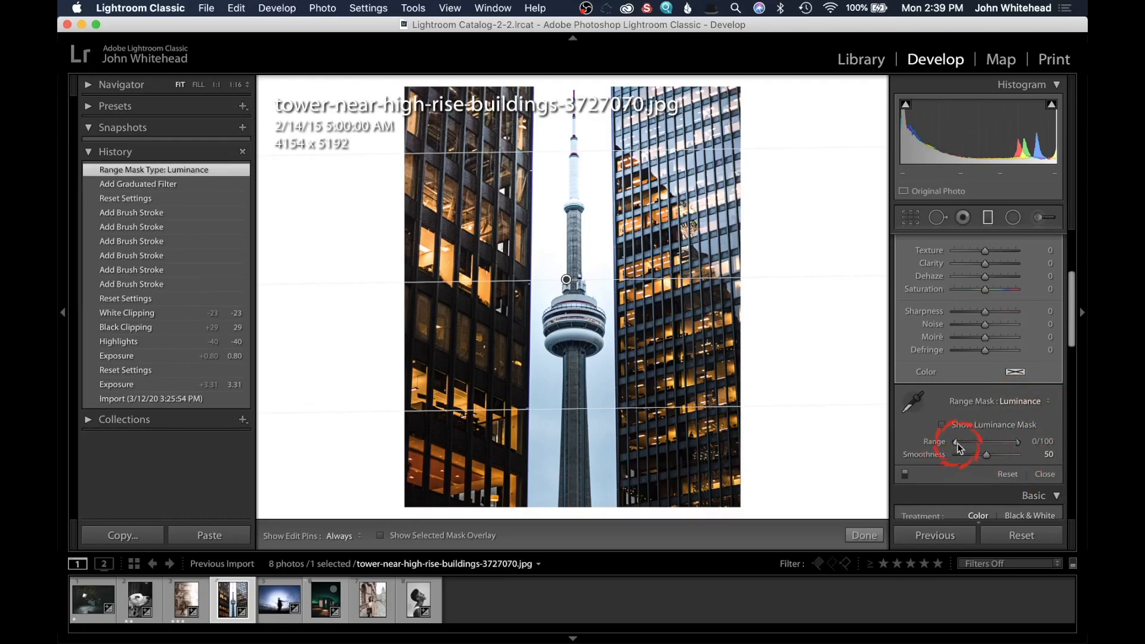
left_click_drag(1020, 445, 999, 447)
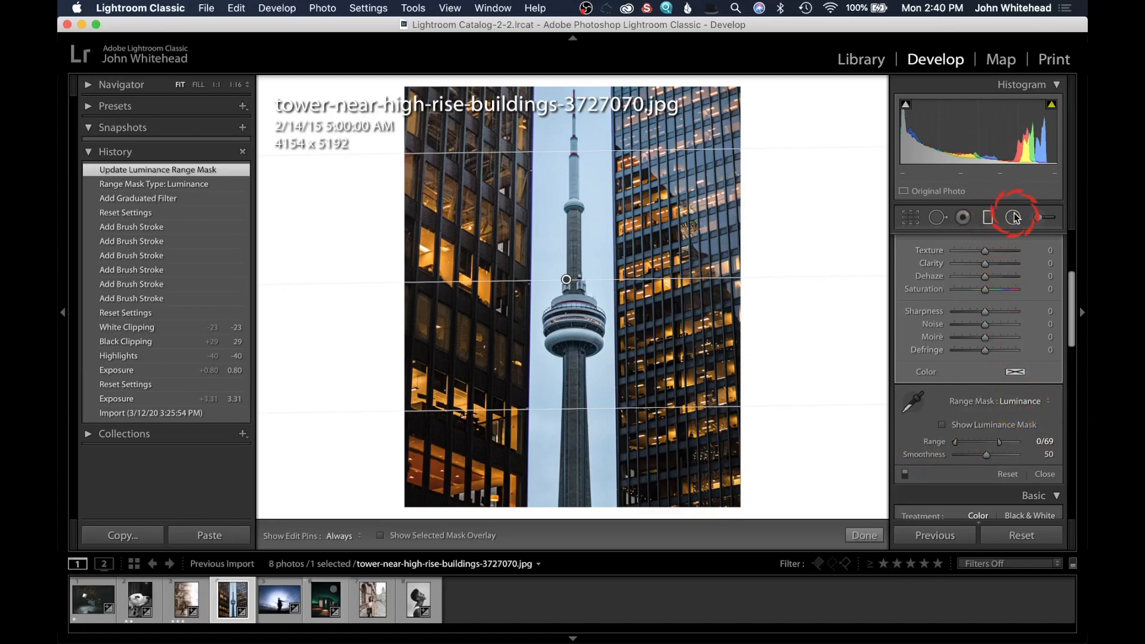
left_click(1041, 218)
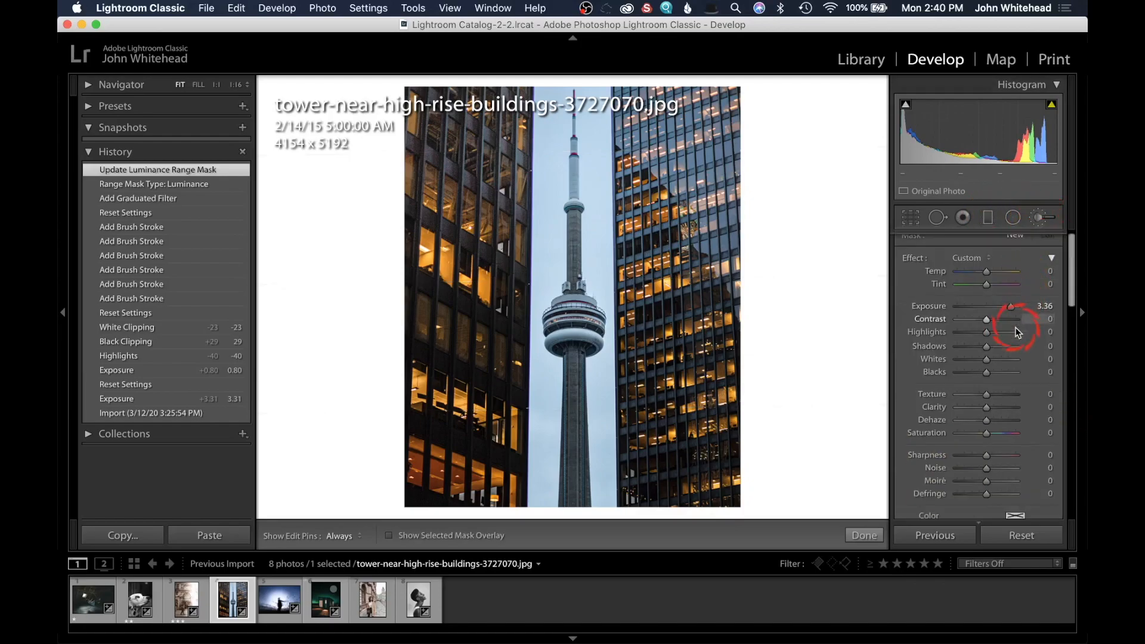
scroll(985, 363, "down", 3)
scroll(985, 367, "down", 2)
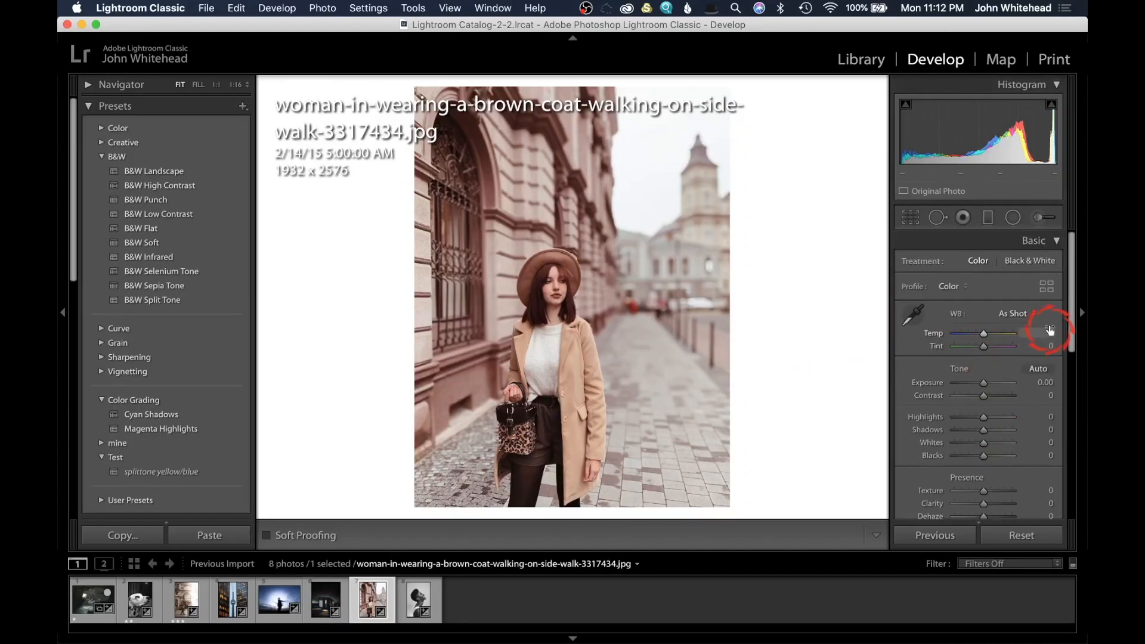
- Expand Split Toning for the photo of the woman in the brown coat and set the Highlights Saturation to 12
scroll(1036, 313, "down", 5)
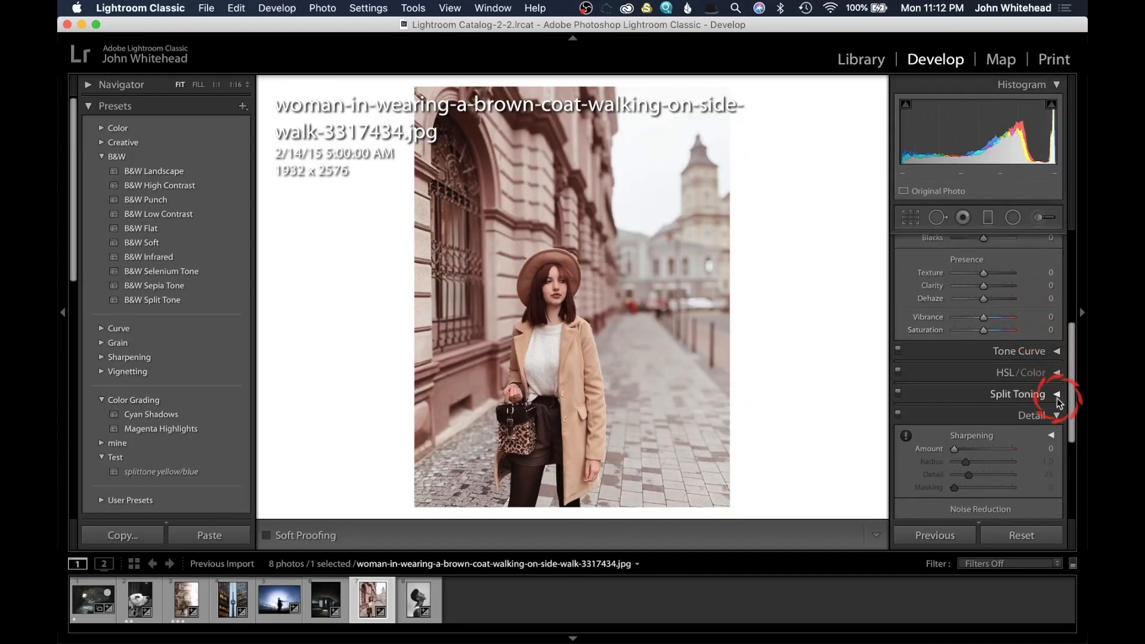
left_click(1046, 398)
scroll(1018, 434, "down", 1)
scroll(1017, 434, "down", 3)
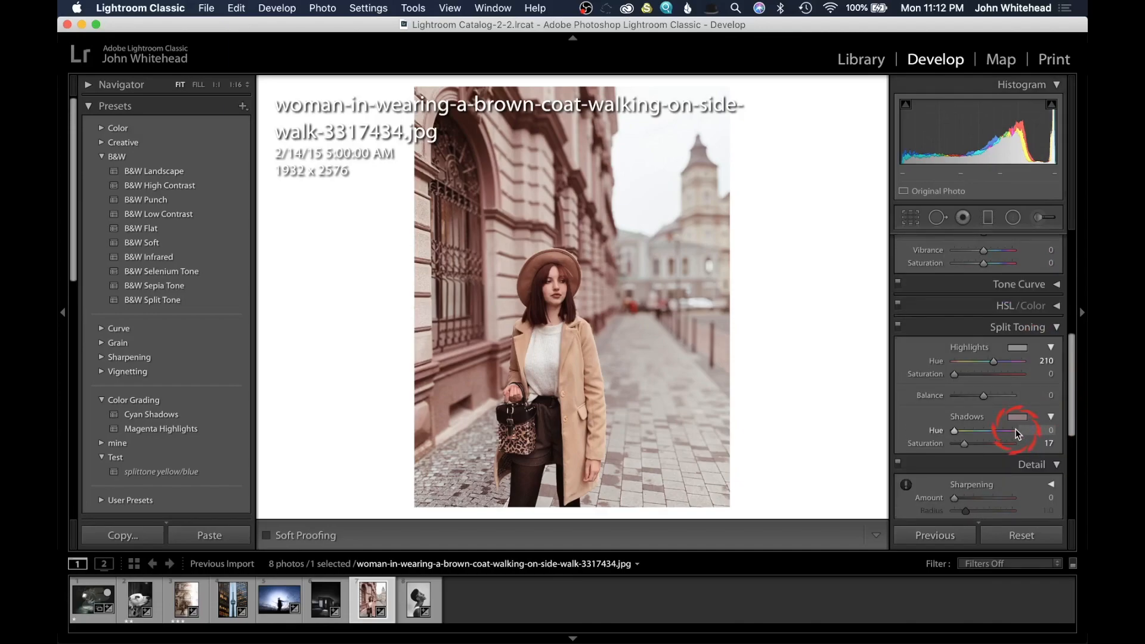
left_click_drag(955, 317, 963, 317)
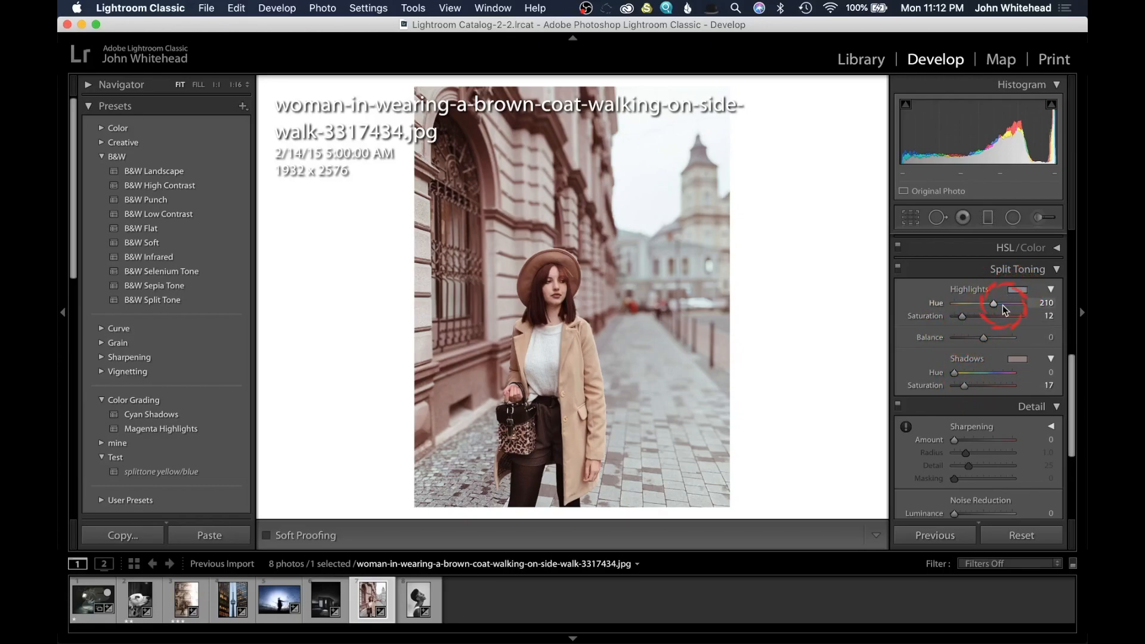
- Set the Split Toning Highlights to Hue 217 and Saturation 51 for the woman in the brown coat
mouse_move(994, 306)
left_mouse_down()
mouse_move(972, 306)
mouse_move(990, 305)
left_mouse_up()
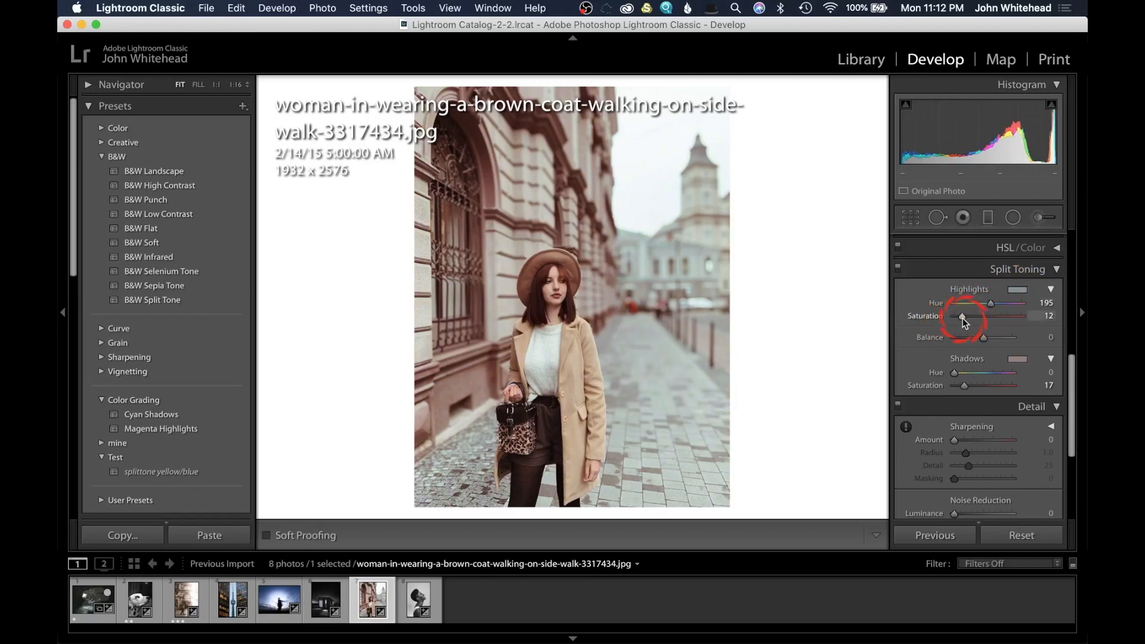
mouse_move(992, 304)
left_mouse_down()
mouse_move(1004, 305)
mouse_move(974, 310)
left_mouse_up()
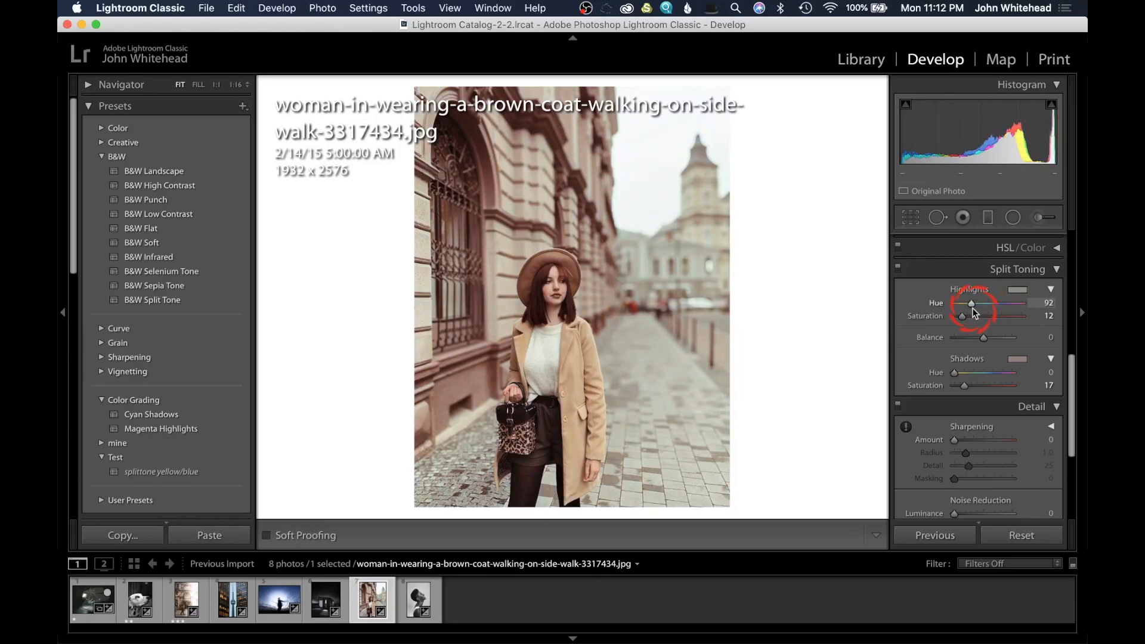
left_click_drag(972, 307, 997, 300)
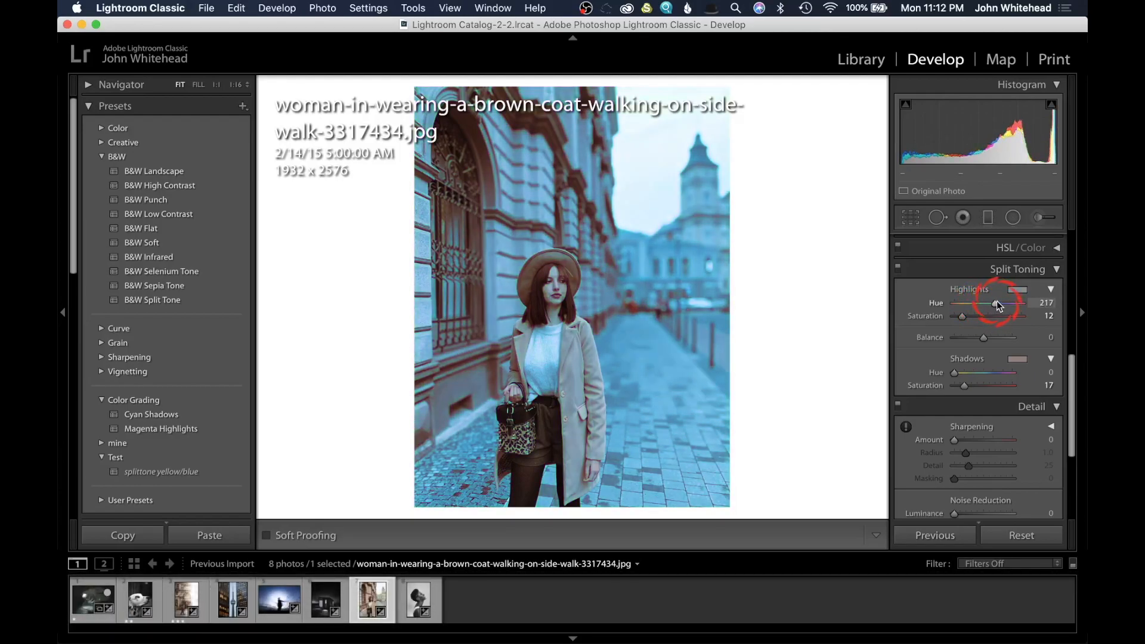
left_click_drag(996, 300, 997, 301)
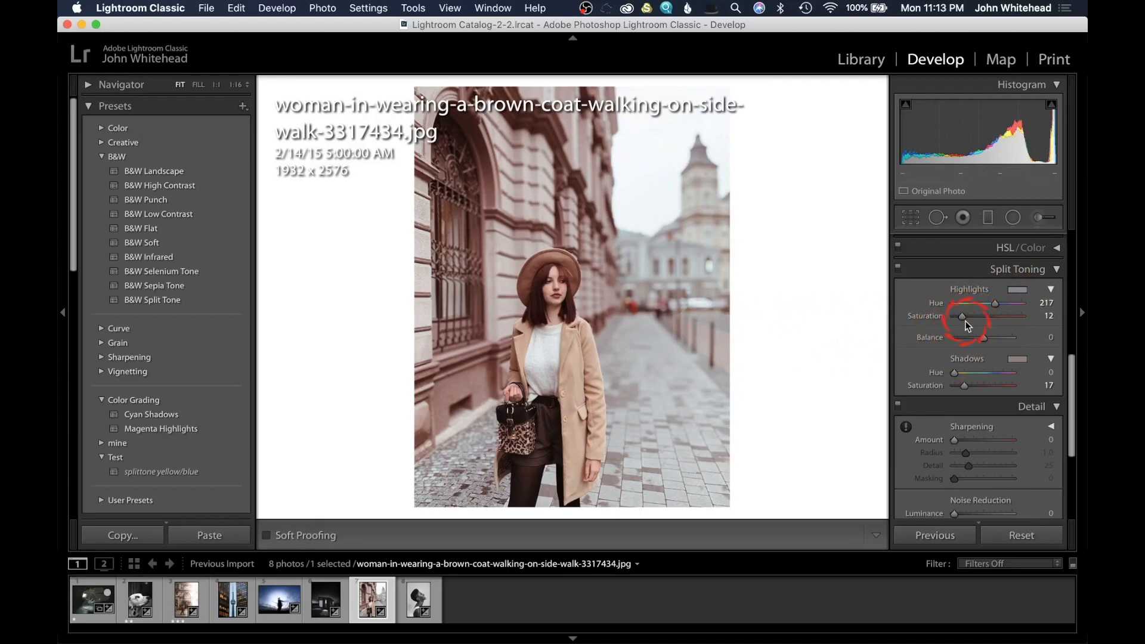
left_click_drag(961, 313, 989, 318)
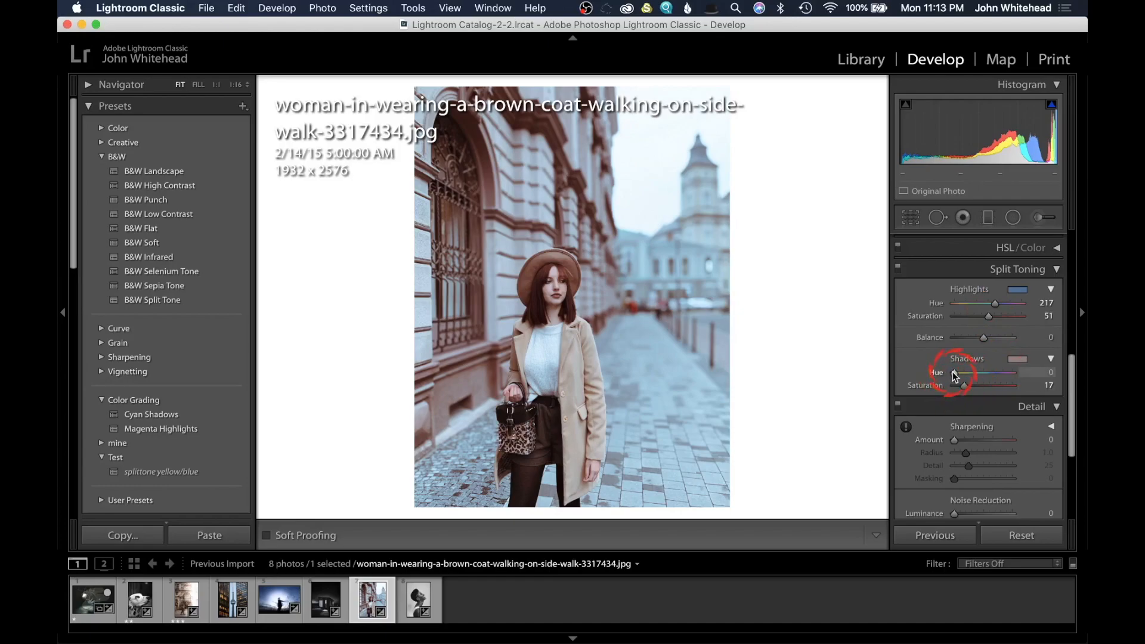
- Preview the Split Toning Shadows hues at full saturation and set the Shadows Hue to 66
left_click_drag(954, 374, 963, 374)
key("alt")
mouse_move(961, 373)
left_mouse_down()
mouse_move(990, 374)
mouse_move(966, 378)
left_mouse_up()
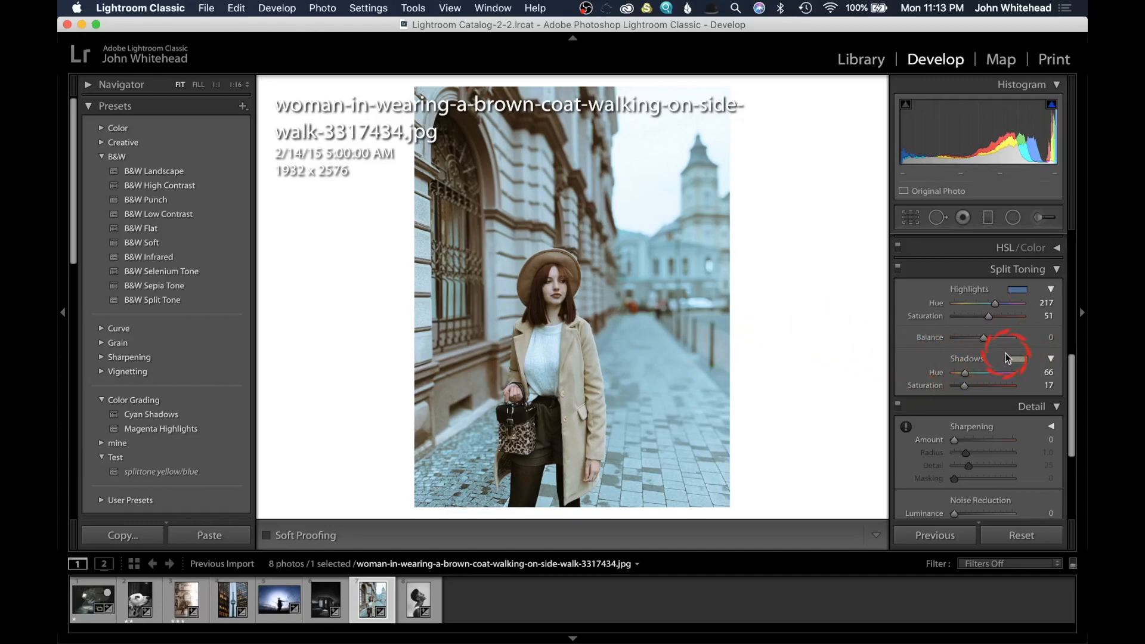
- Set the Sharpening Amount to 69 and Radius to 1.6, checking the effect in the grayscale previews
scroll(1005, 355, "down", 5)
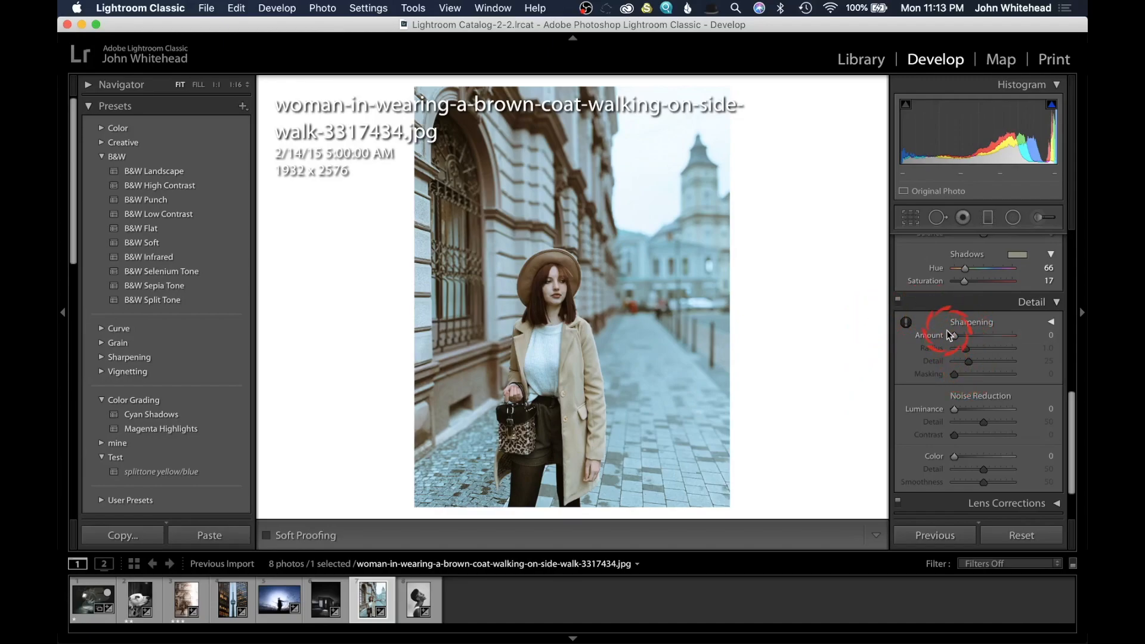
left_click_drag(956, 336, 974, 339)
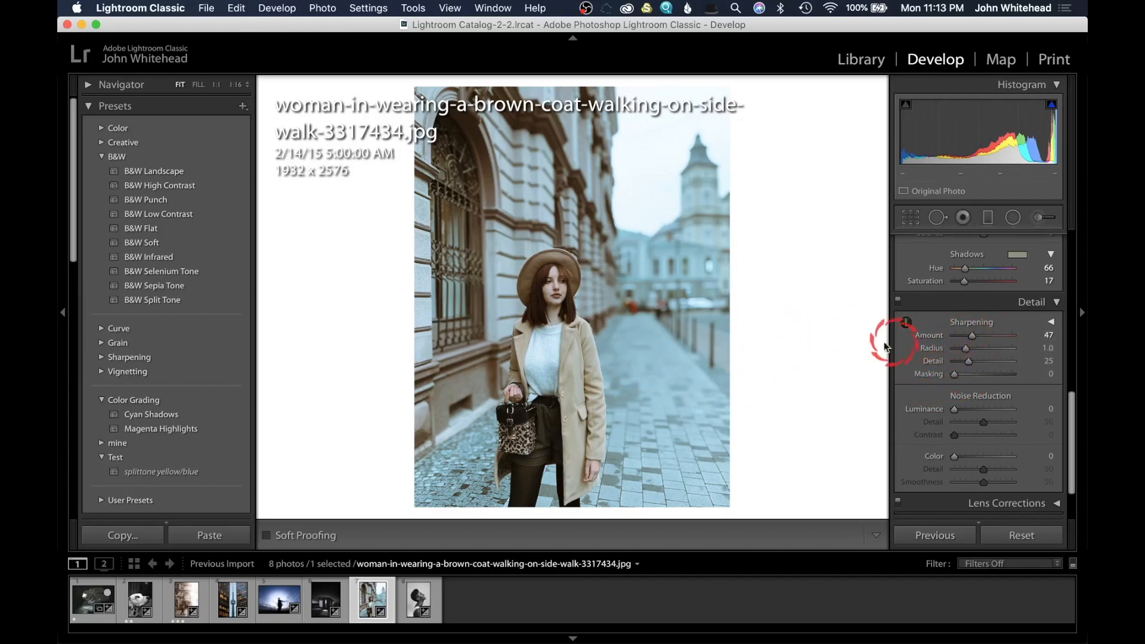
left_click_drag(974, 338, 980, 339)
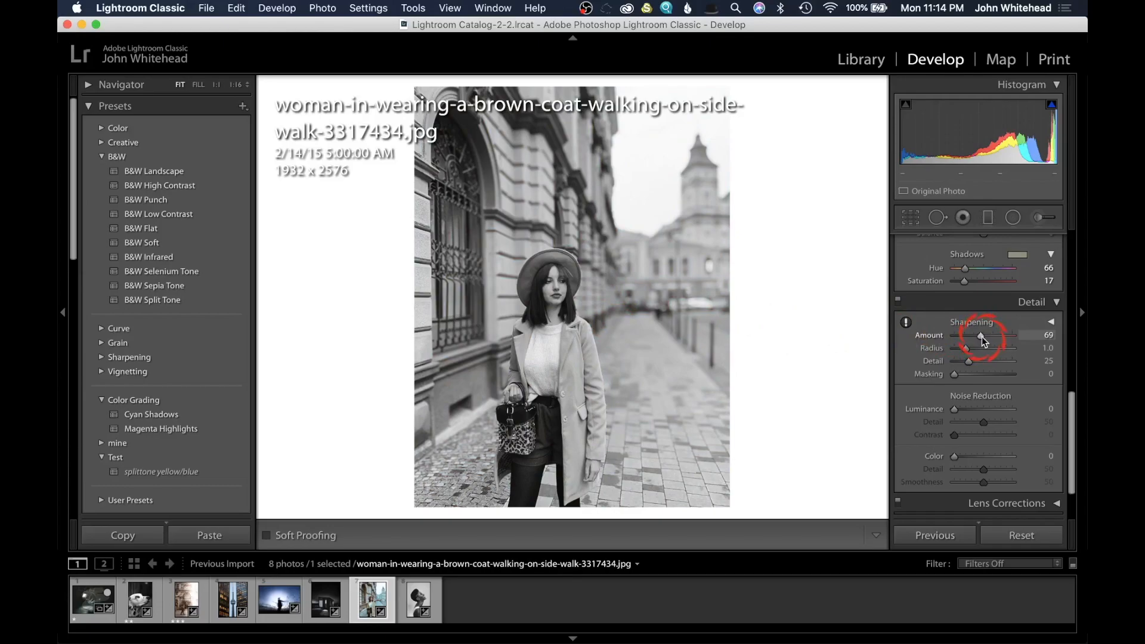
mouse_move(966, 348)
left_mouse_down()
mouse_move(955, 353)
mouse_move(967, 350)
left_mouse_up()
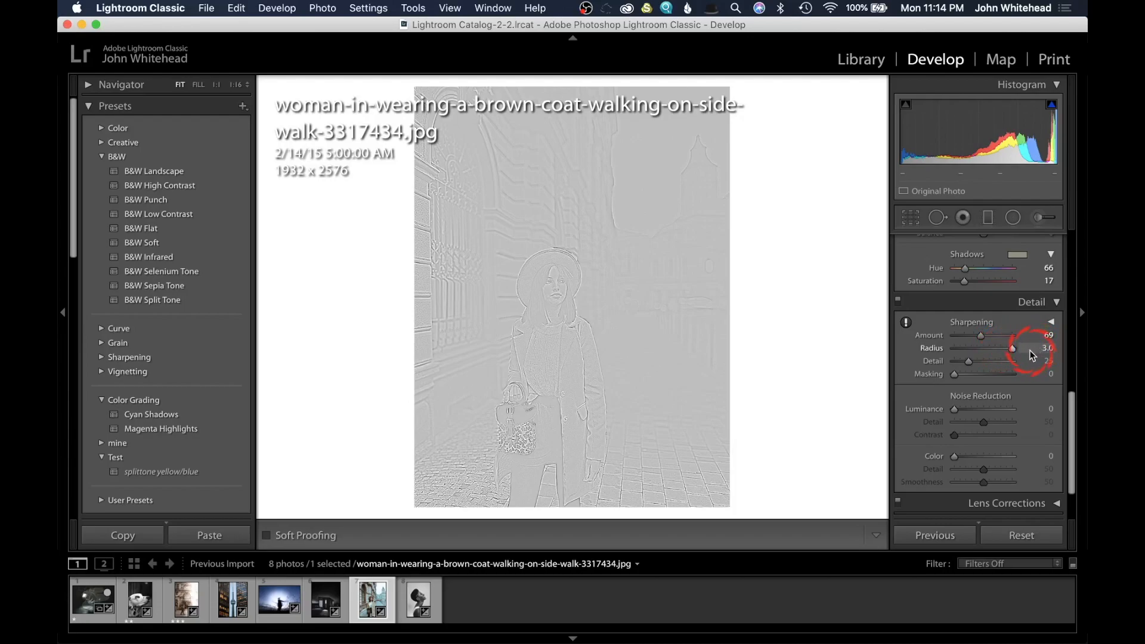
left_click_drag(1012, 356, 977, 364)
left_click_drag(1001, 355, 983, 361)
- Set the Sharpening Detail to 37 and Masking to 90, using the black-and-white mask preview
left_click_drag(980, 364, 1007, 364)
left_click_drag(919, 367, 1004, 375)
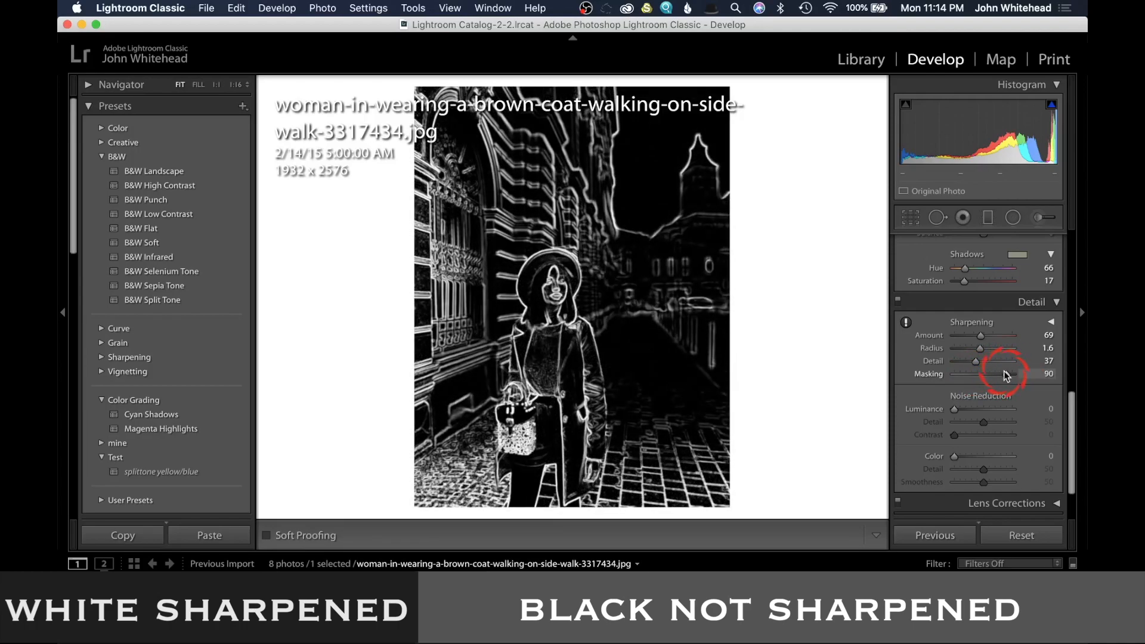
left_click_drag(1006, 374, 1006, 375)
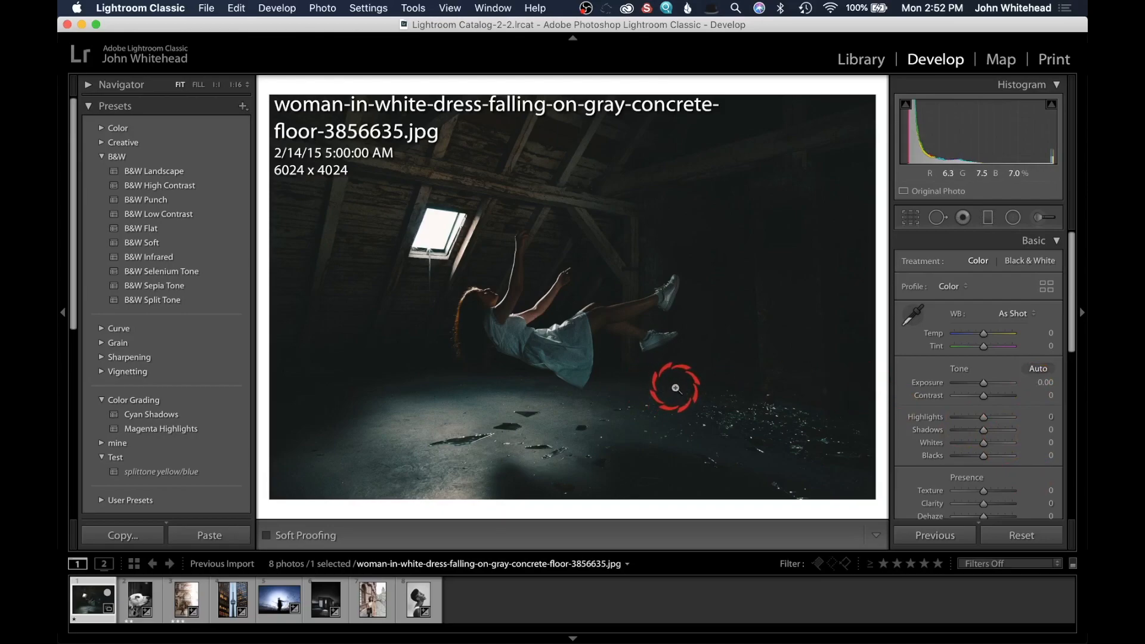
- Set the Adjustment Brush to Shadows -69, Blacks 59 and Saturation -63, and paint a zigzag from the attic beams across the woman to the floor
left_click(1041, 219)
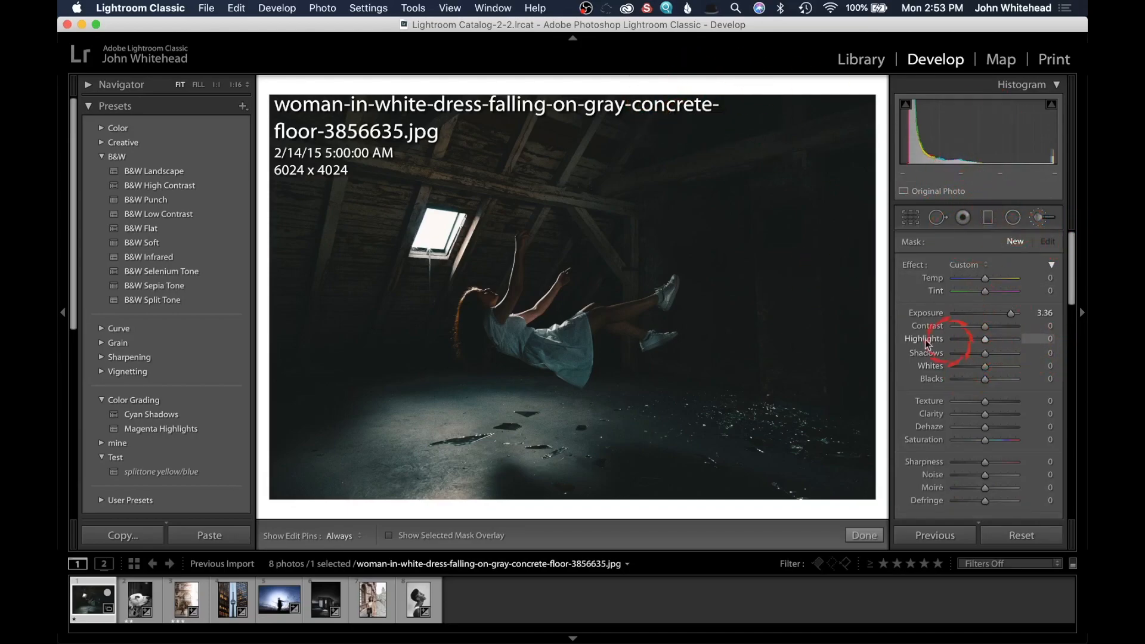
left_click_drag(988, 354, 1004, 379)
left_click_drag(985, 440, 965, 440)
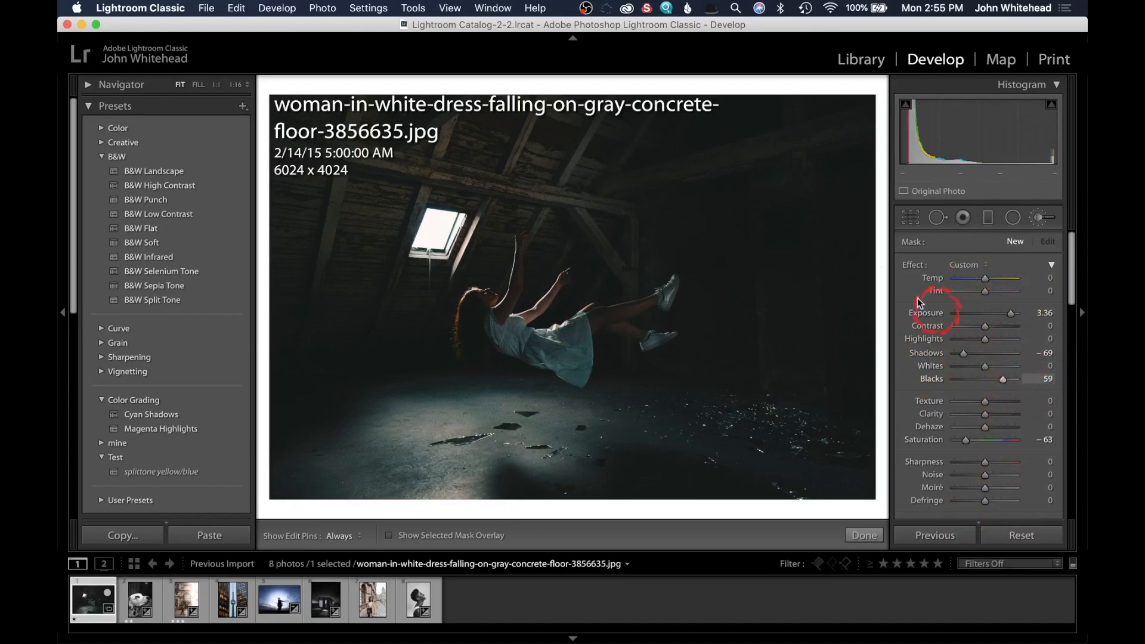
key("h")
mouse_move(686, 143)
left_mouse_down()
mouse_move(537, 170)
mouse_move(440, 252)
mouse_move(691, 248)
mouse_move(666, 282)
mouse_move(444, 374)
mouse_move(656, 408)
left_mouse_up()
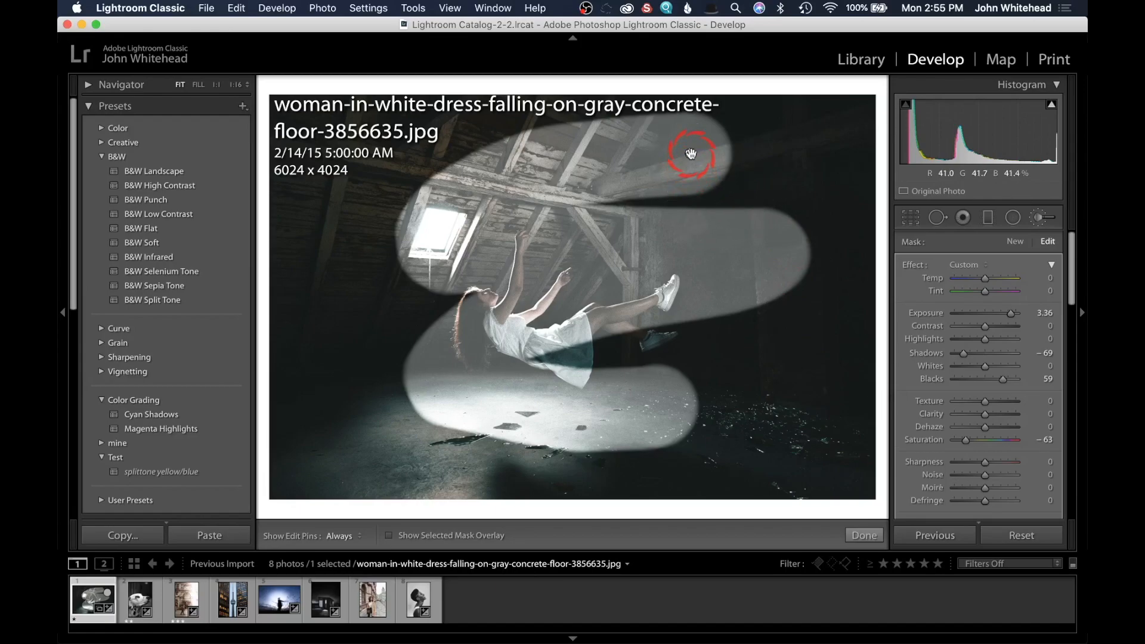
- Scale the brush edit's sliders down together from its pin to Exposure 1.40, Shadows -29, Blacks 24 and Saturation -26
mouse_move(690, 154)
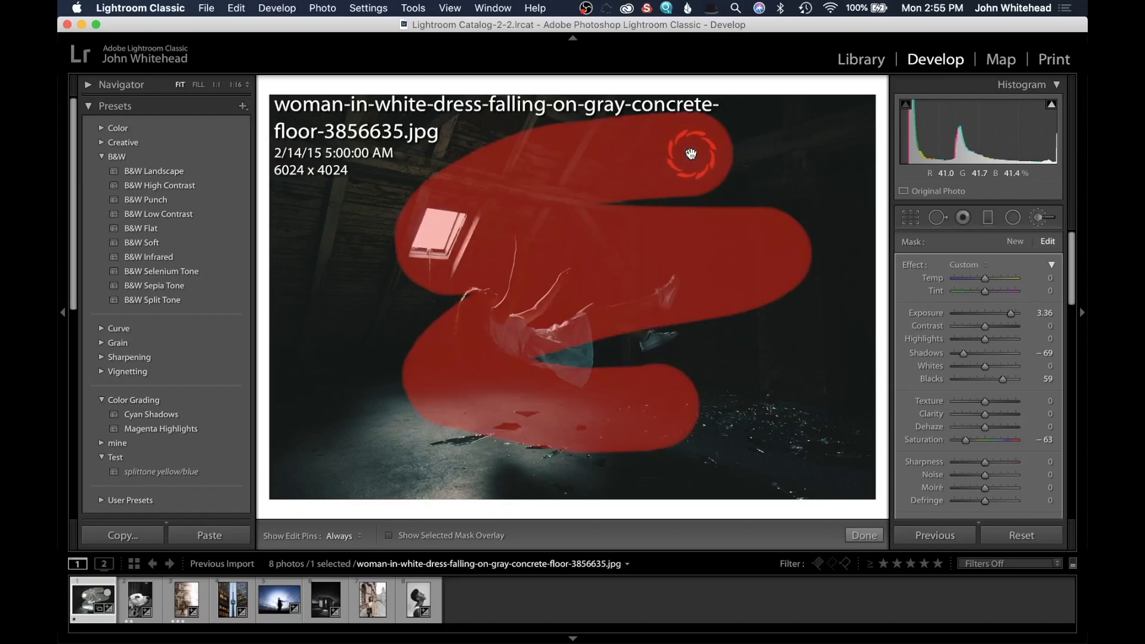
key("alt")
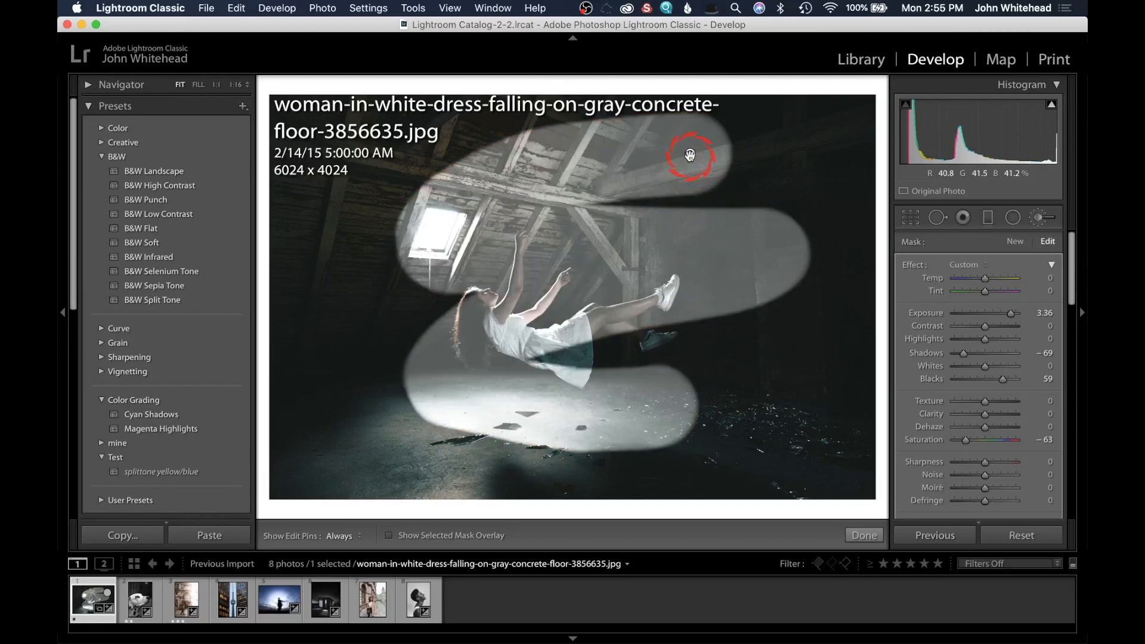
key("alt")
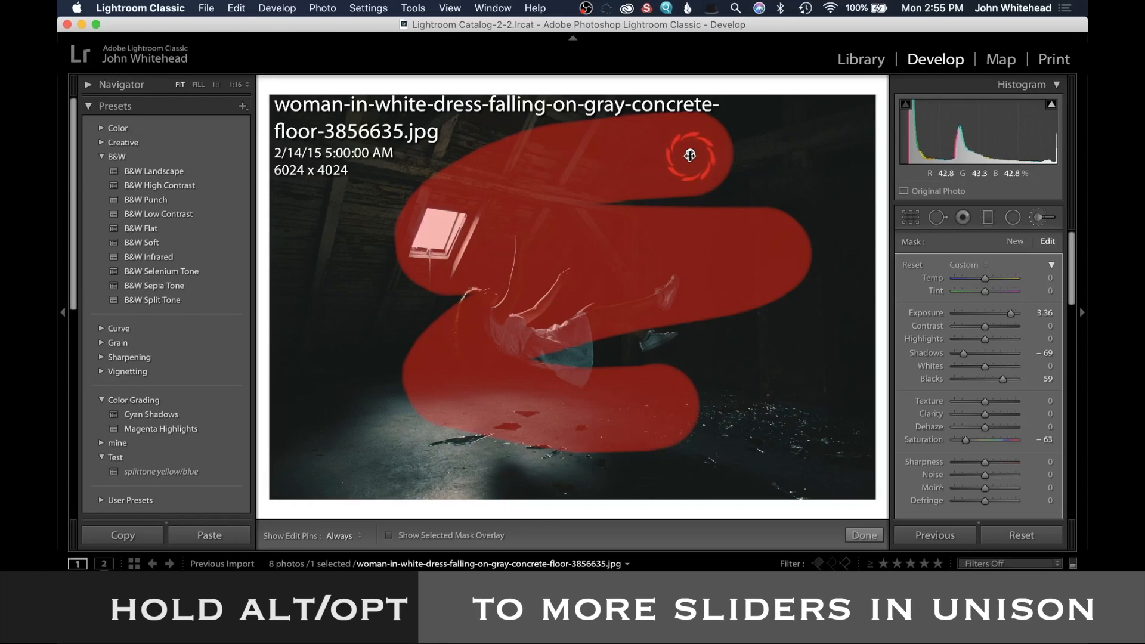
mouse_move(689, 155)
left_mouse_down()
mouse_move(573, 164)
mouse_move(742, 161)
mouse_move(602, 173)
left_mouse_up()
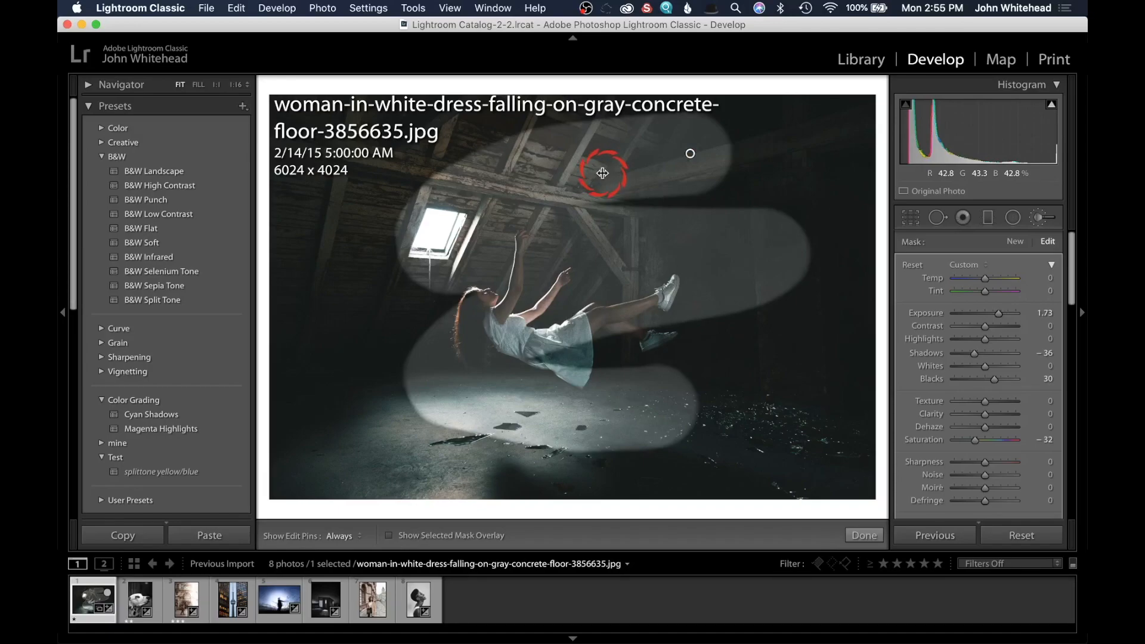
left_click_drag(602, 173, 585, 175)
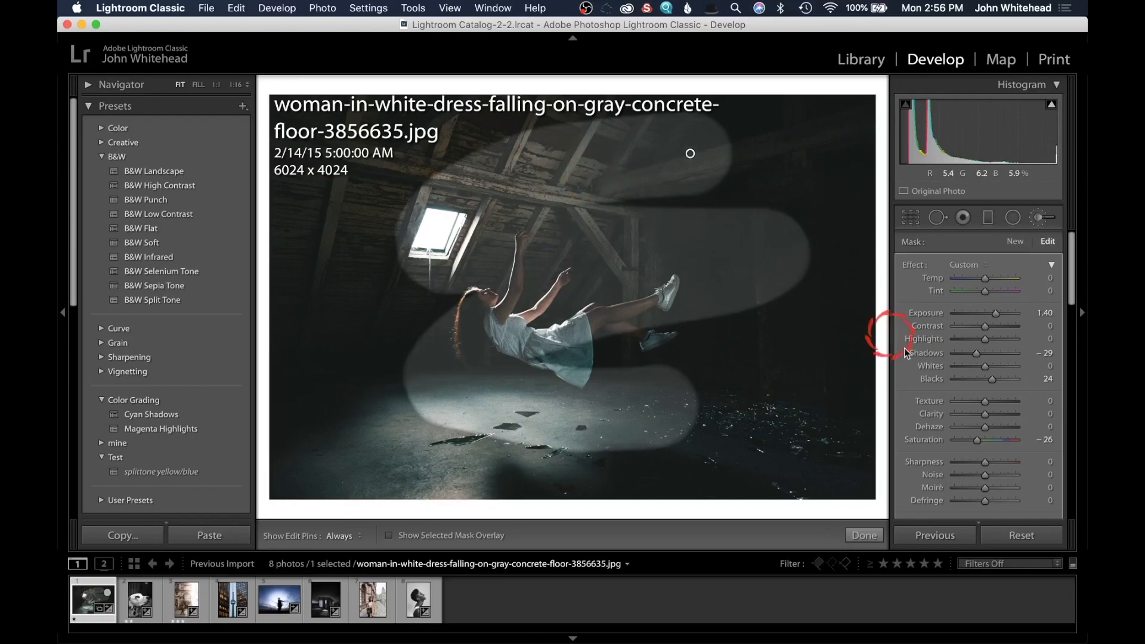